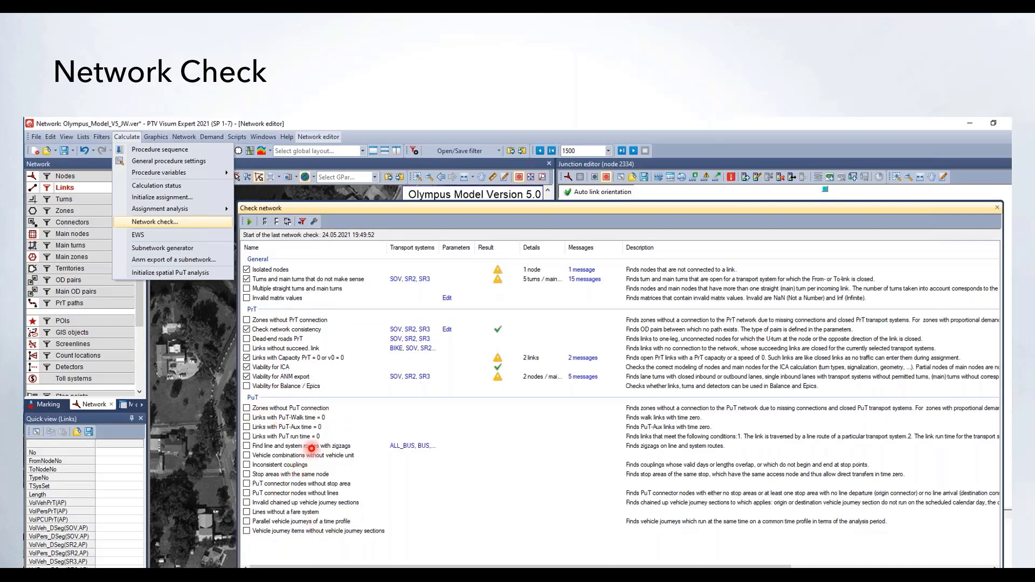
Step: Leave the Network Check slides and switch to the PTV Visum network editor
key(Right)
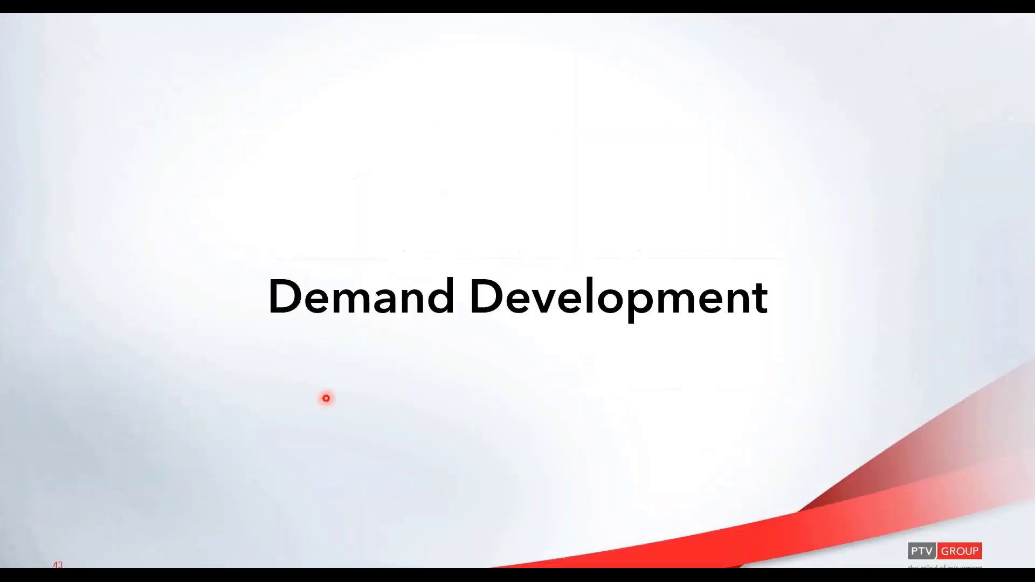
key(Left)
key(alt+Tab)
key(alt+Tab)
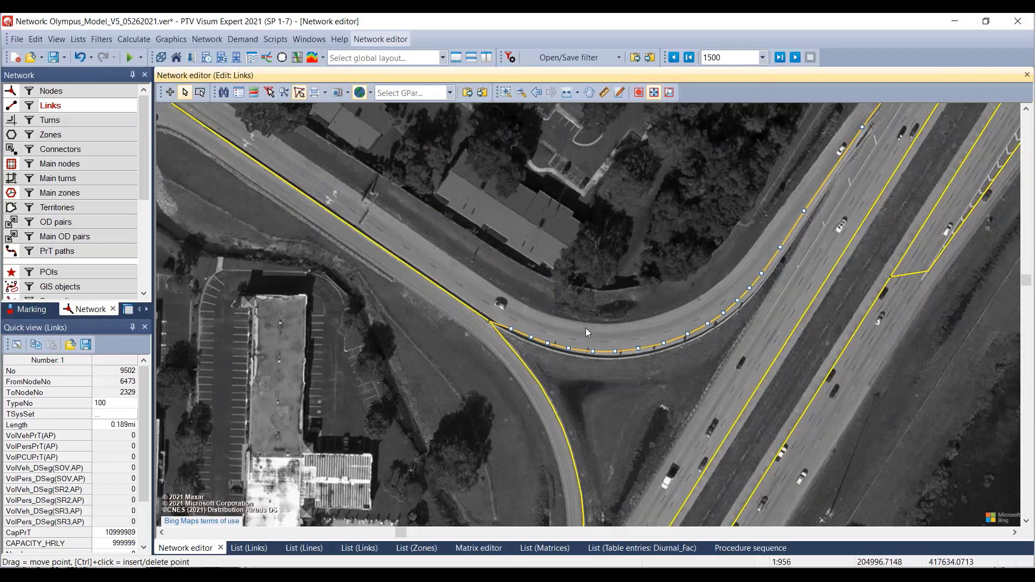
Step: Select the straight ramp link and the adjoining curved ramp link in turn to examine their attributes
click(586, 328)
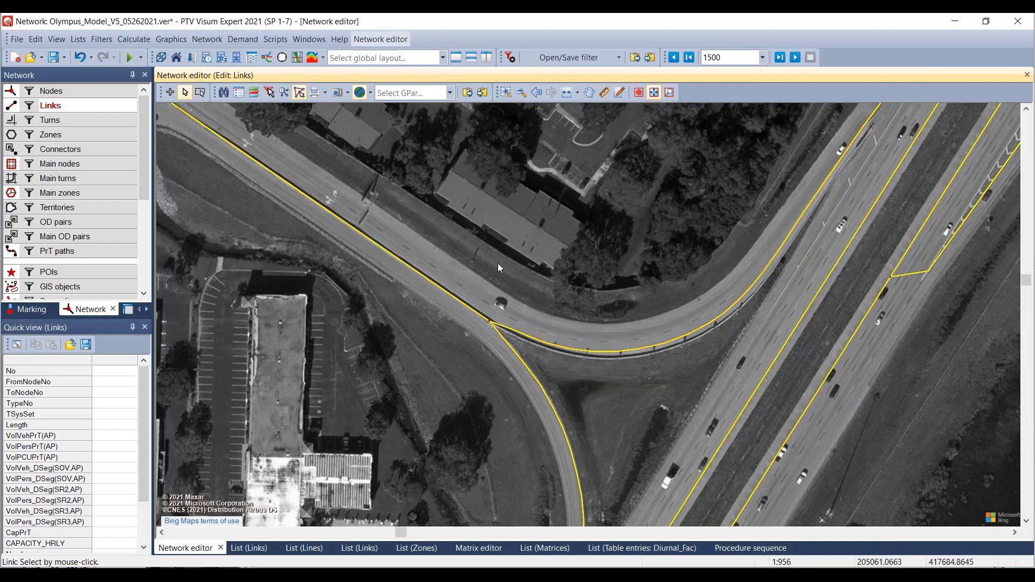
drag(497, 263, 535, 290)
scroll(536, 291, up, 3)
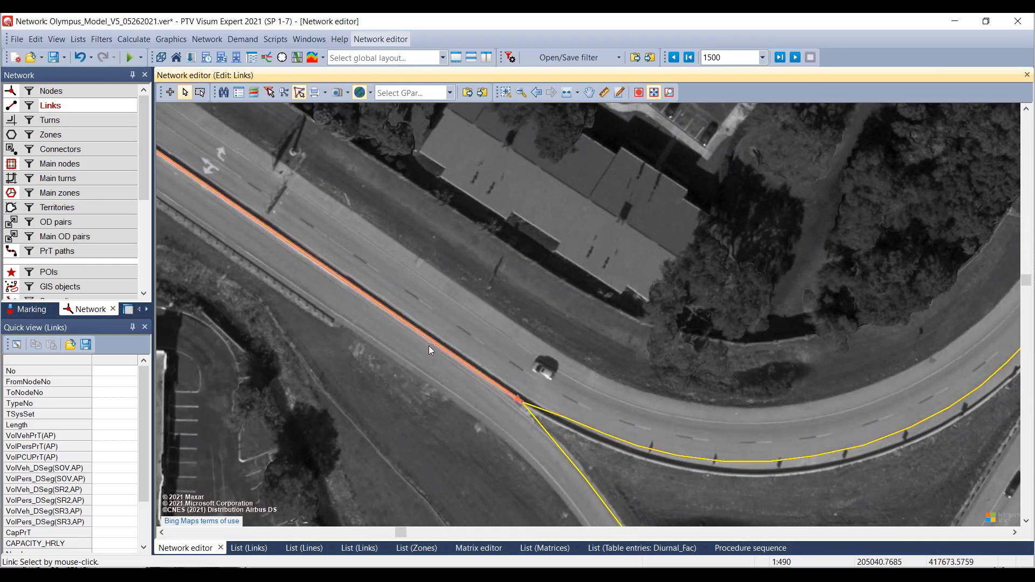
click(351, 292)
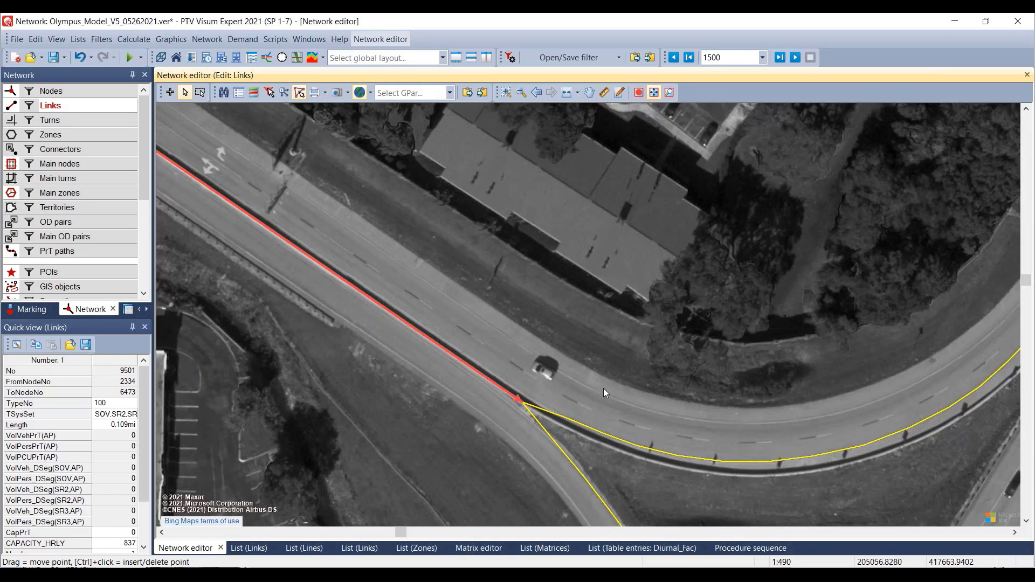
drag(569, 361, 544, 351)
click(700, 446)
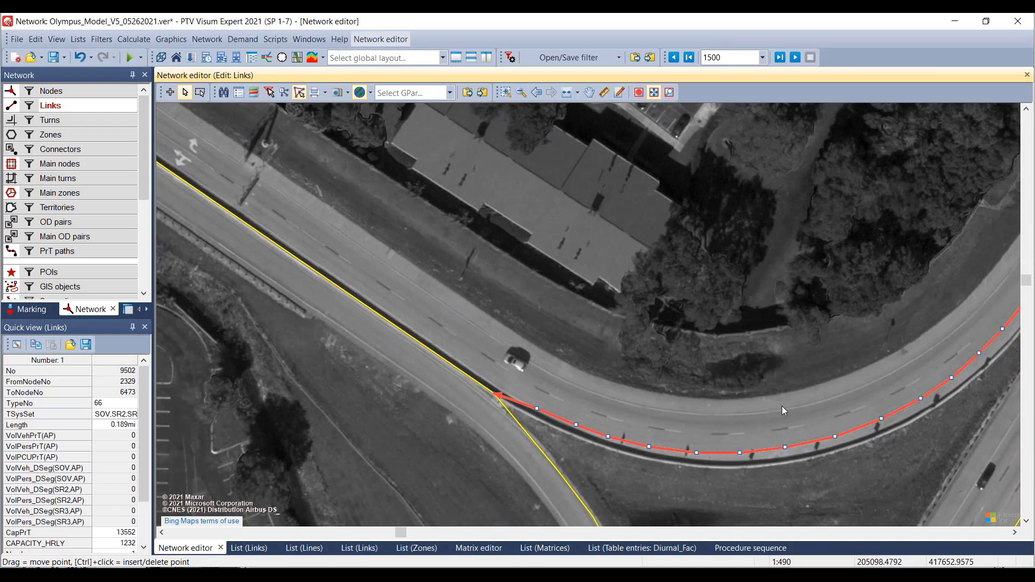
drag(966, 335, 813, 284)
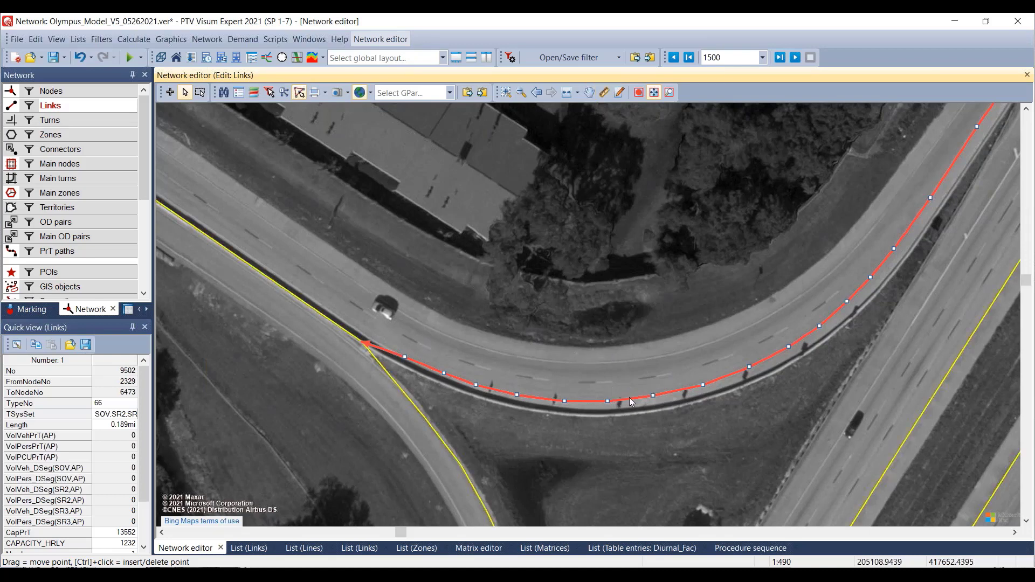
Step: Try reshaping the freeway link beside the ramp by inserting intermediate points and pulling them into the grass triangle
click(299, 94)
drag(867, 497, 672, 311)
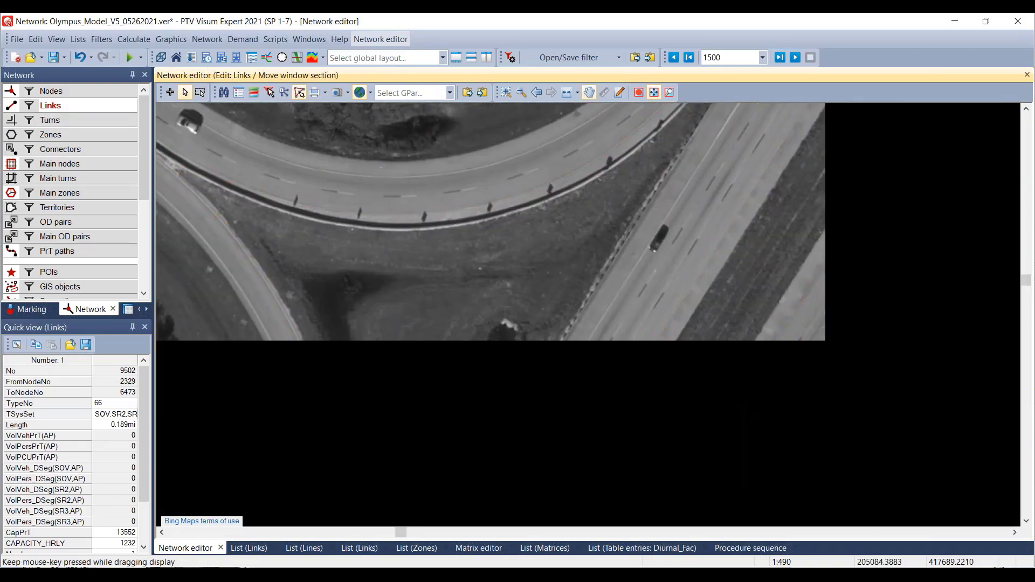
click(672, 312)
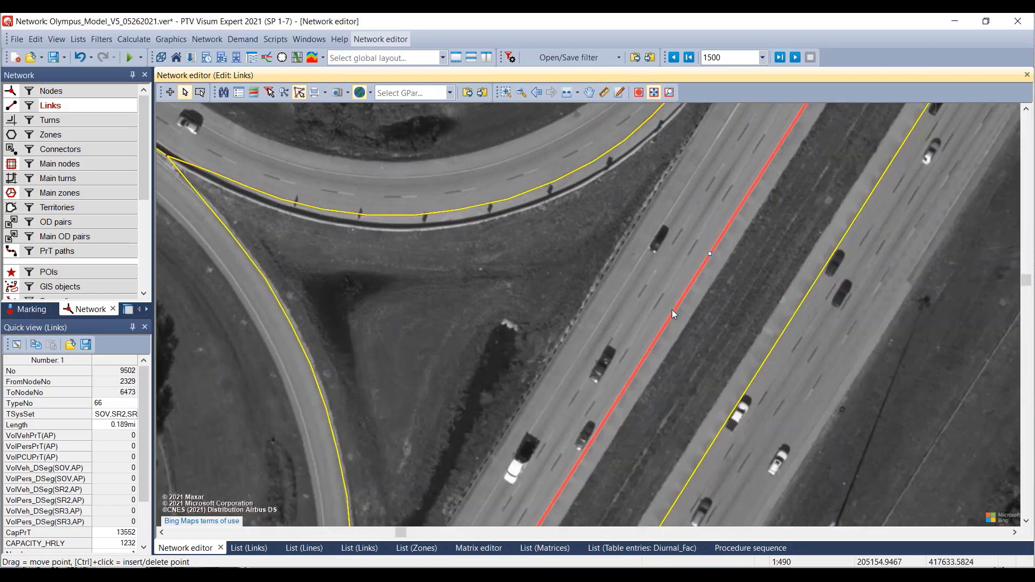
ctrl+click(633, 375)
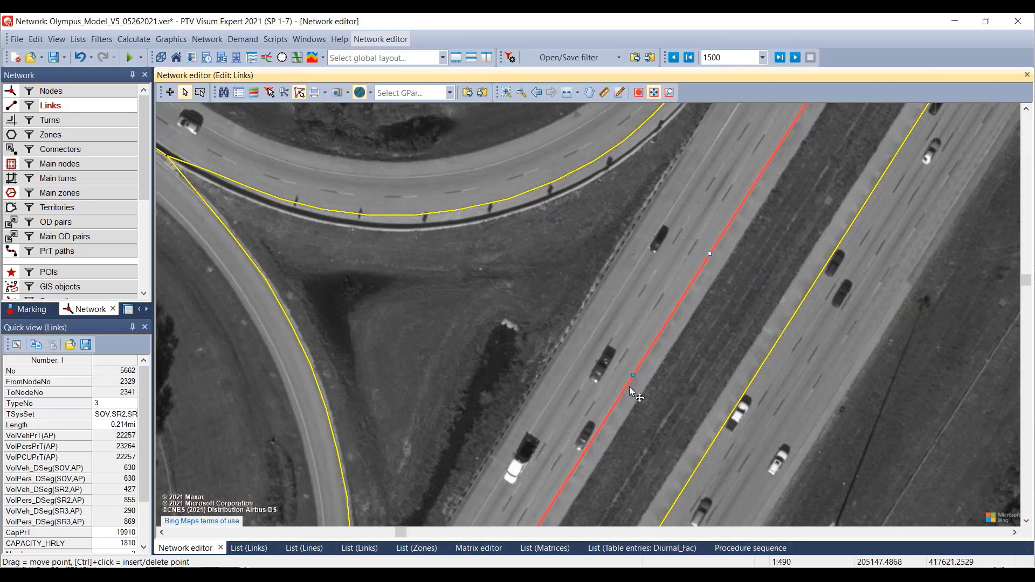
ctrl+click(624, 391)
ctrl+click(635, 375)
ctrl+click(626, 386)
drag(624, 386, 463, 300)
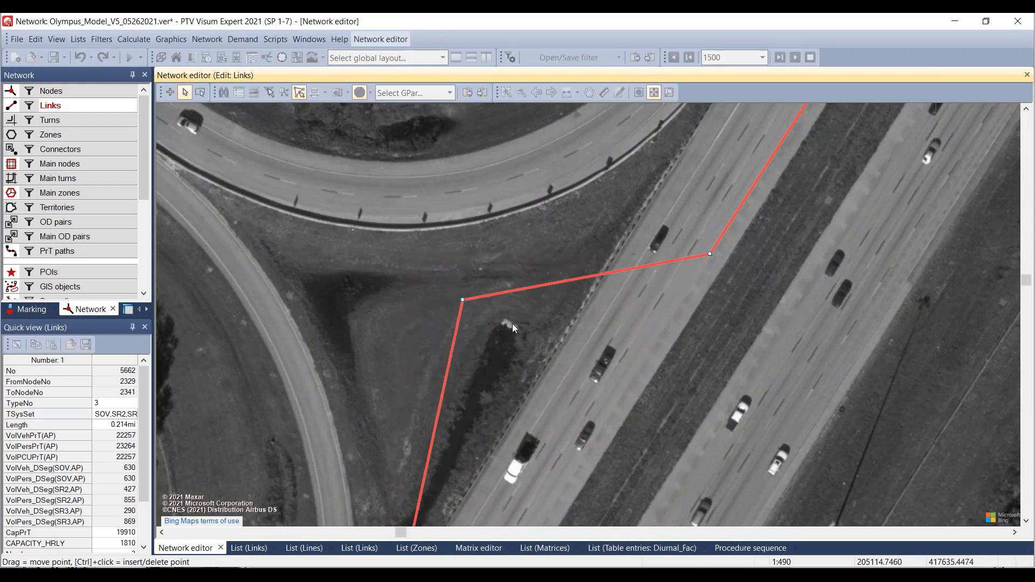
ctrl+click(455, 340)
drag(454, 316, 437, 329)
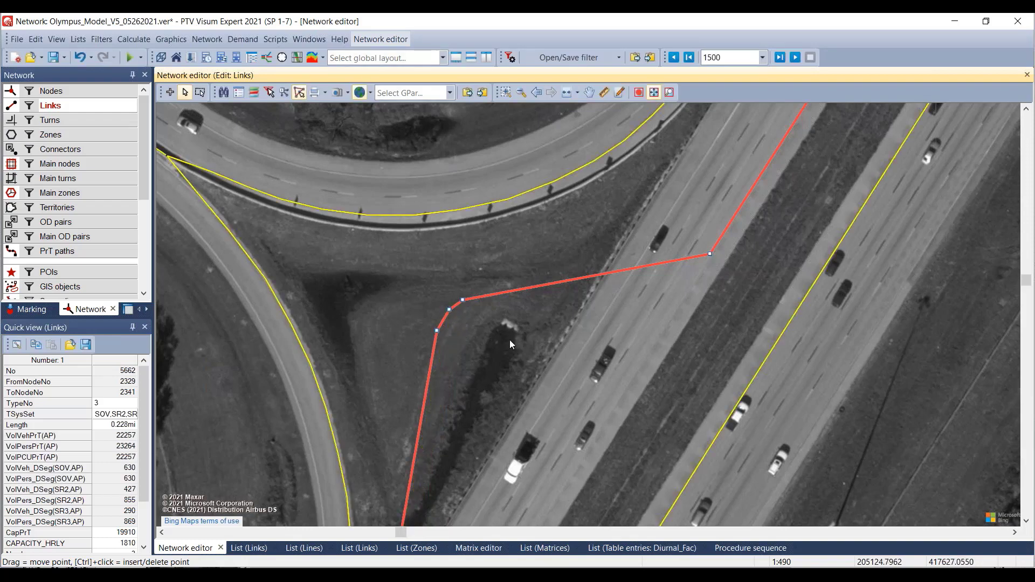
Step: Undo the intermediate-point edits on the freeway link
key(ctrl+z)
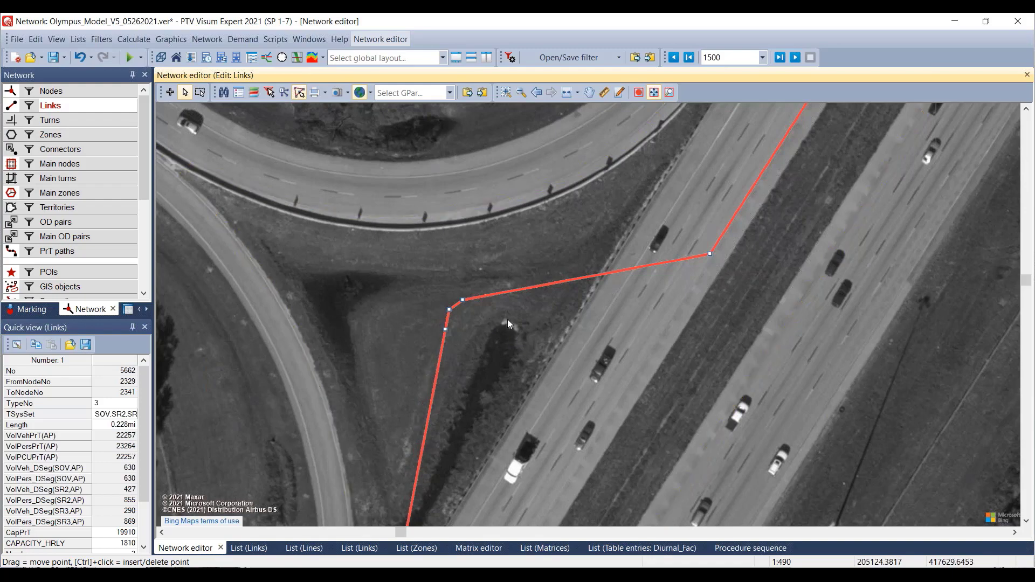
key(ctrl+z)
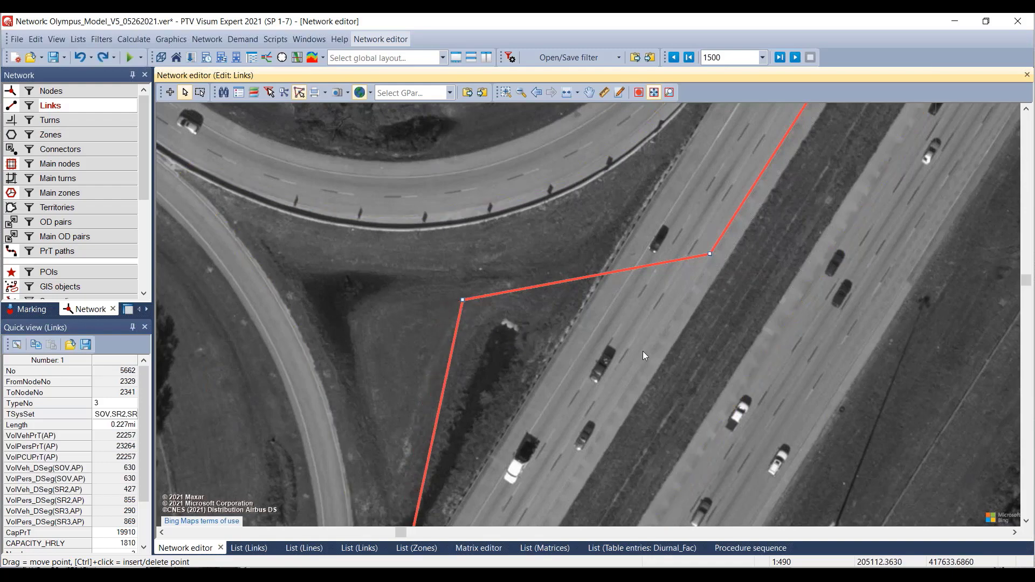
key(ctrl+z)
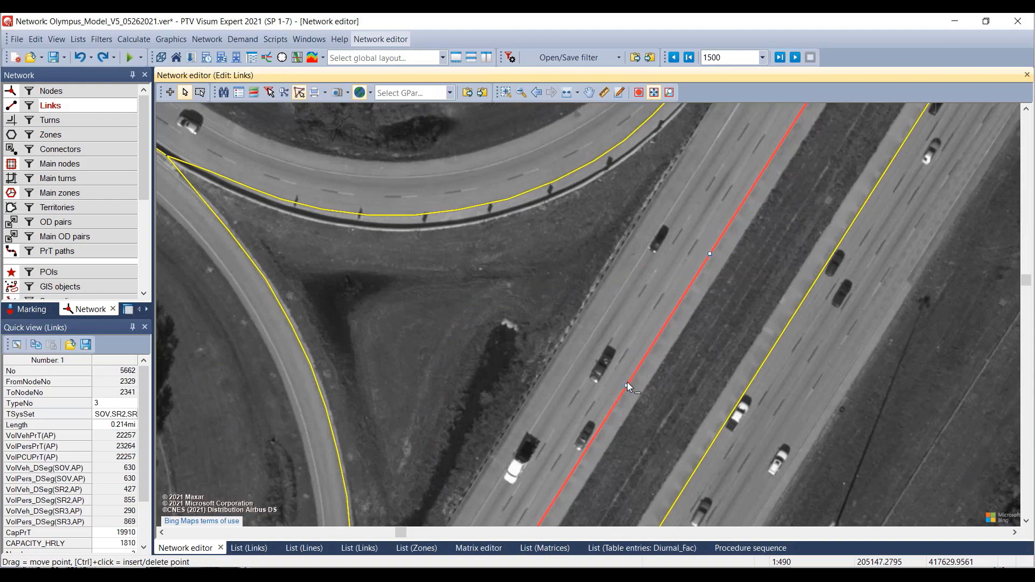
Step: Move node 2334 at the signalized ramp intersection south along the road and back to about 204912, 417760
scroll(593, 356, down, 2)
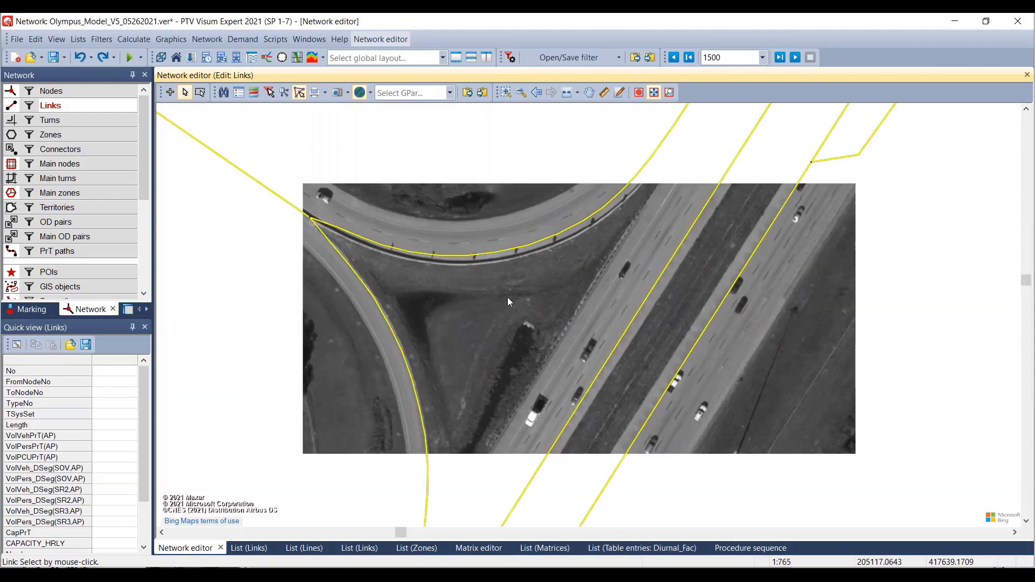
drag(507, 297, 641, 367)
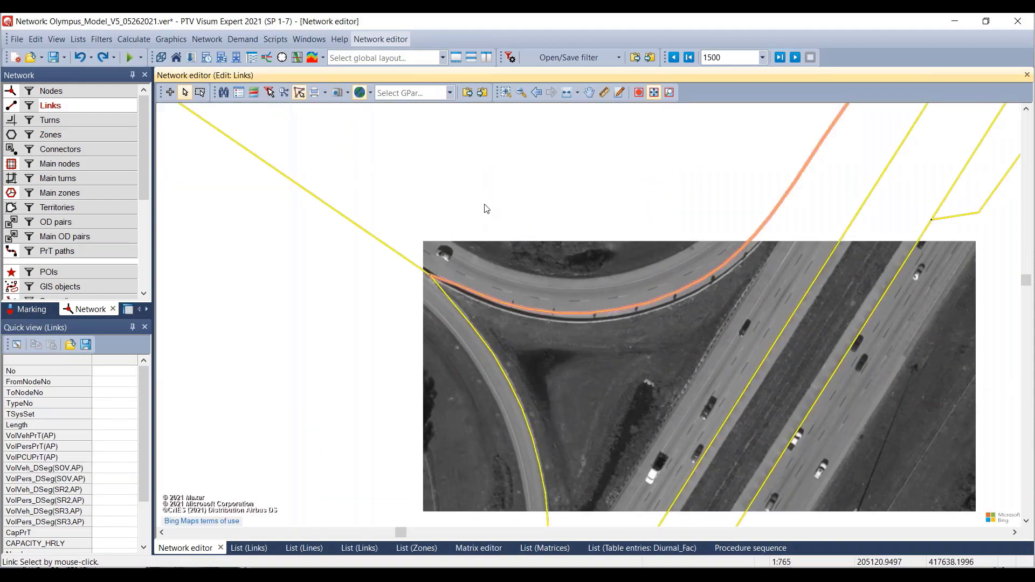
drag(486, 209, 677, 350)
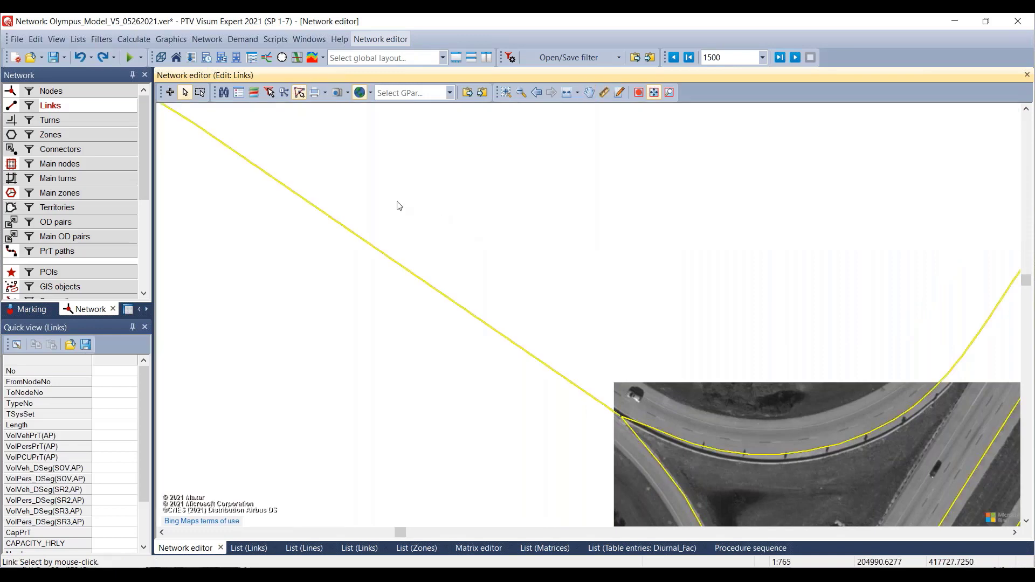
drag(399, 206, 706, 384)
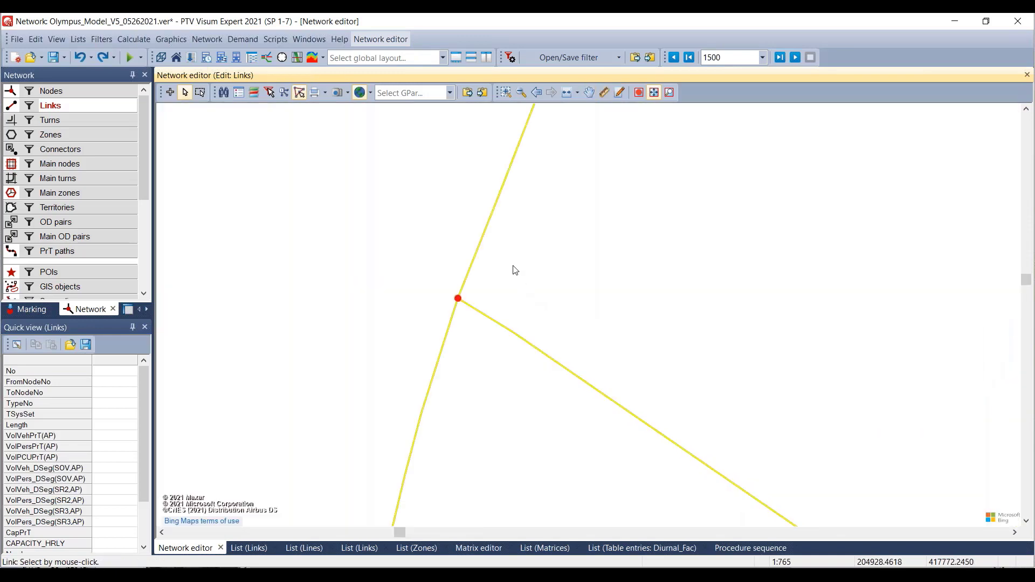
scroll(517, 269, up, 2)
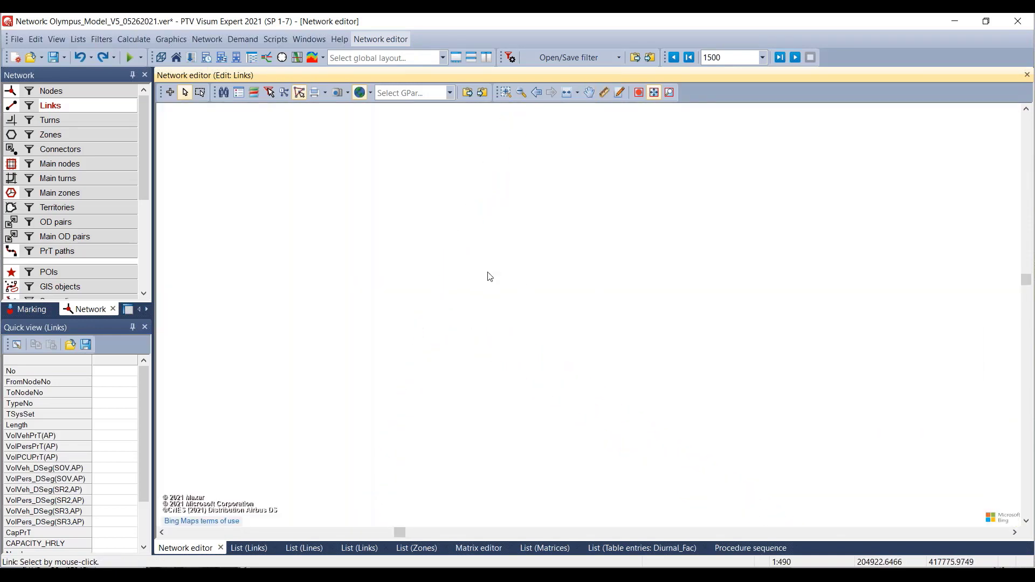
drag(492, 268, 610, 235)
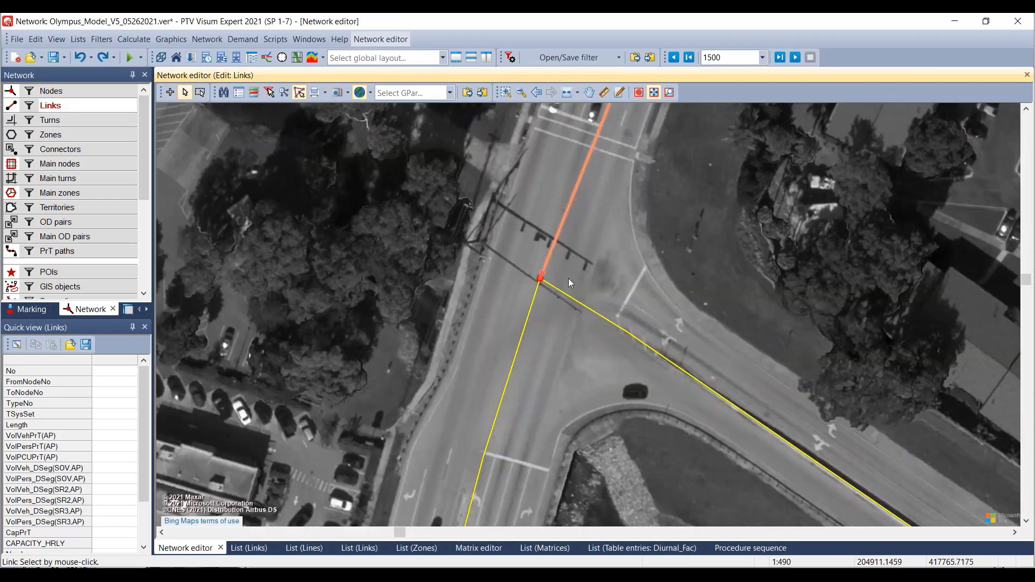
click(97, 92)
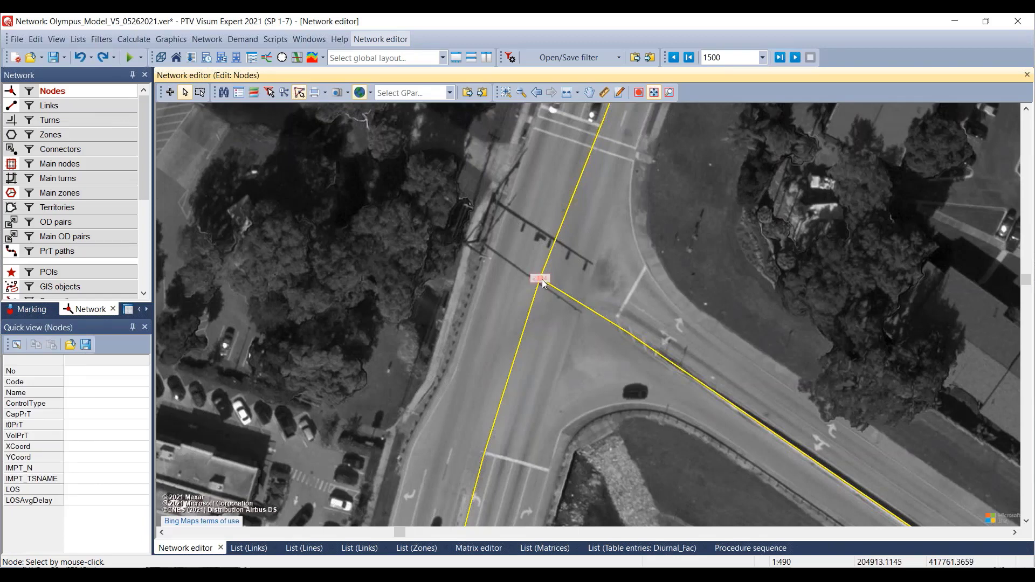
click(541, 280)
drag(540, 278, 531, 313)
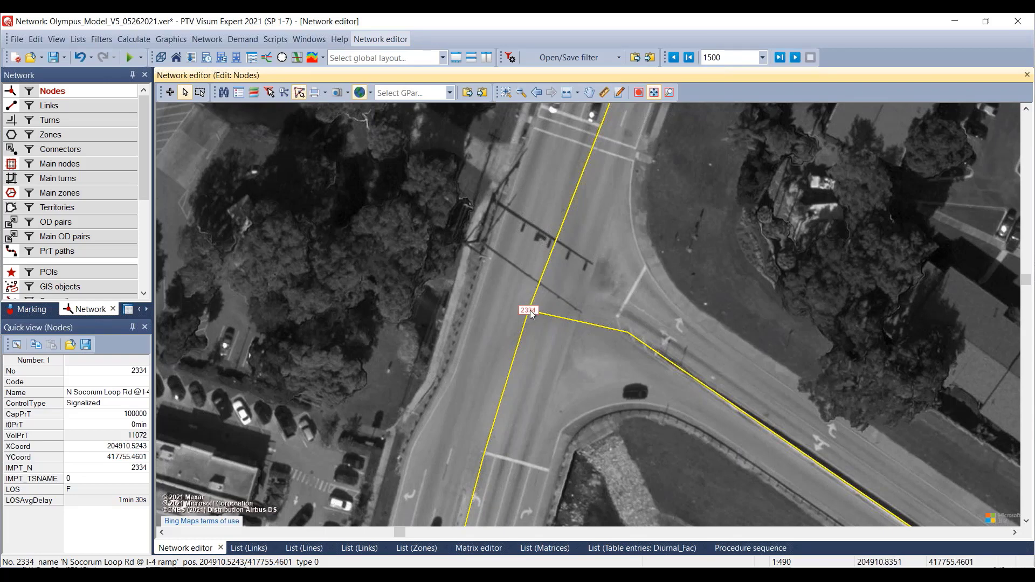
drag(531, 314, 540, 288)
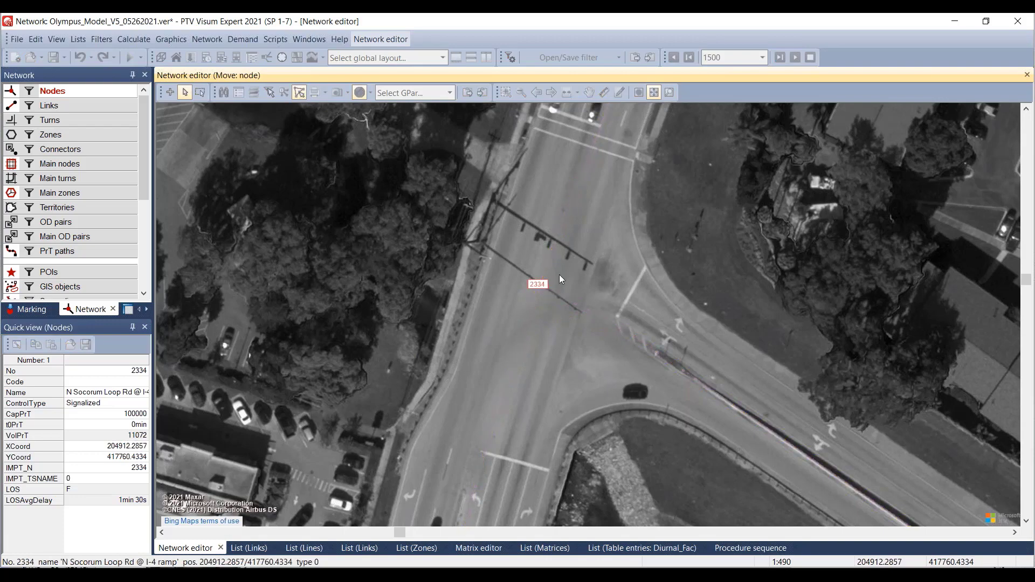
click(615, 253)
Step: Open the properties of the link entering node 2334 from the north and review its v0 PrT, lanes and PrT capacity
scroll(614, 253, down, 3)
drag(626, 250, 564, 265)
click(98, 106)
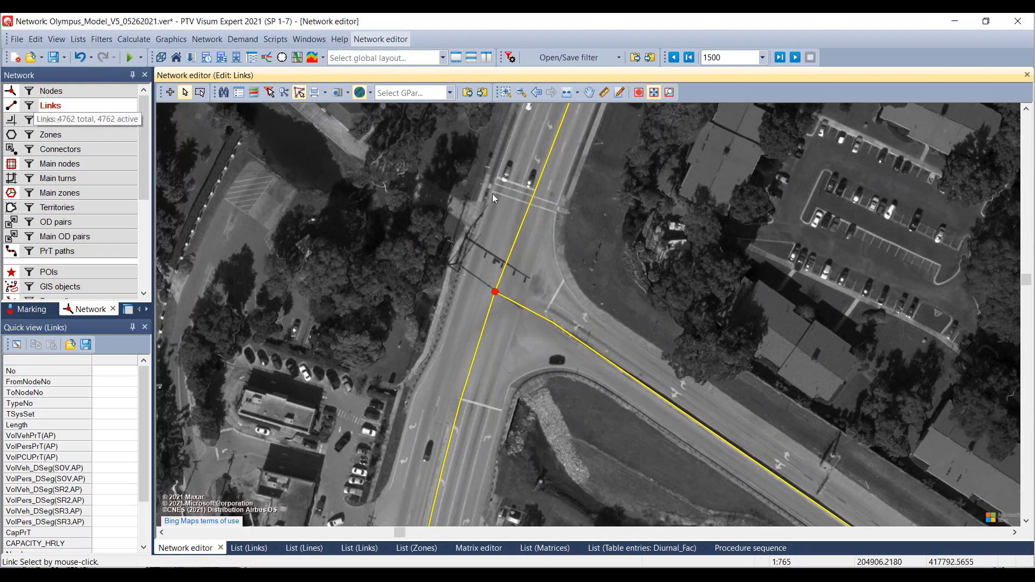
double_click(529, 197)
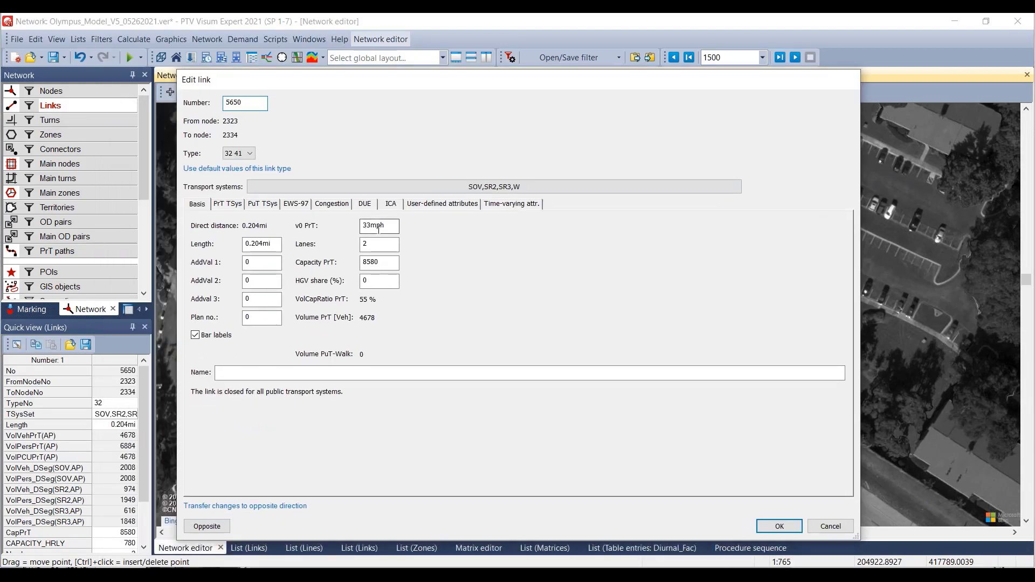
click(372, 227)
click(388, 243)
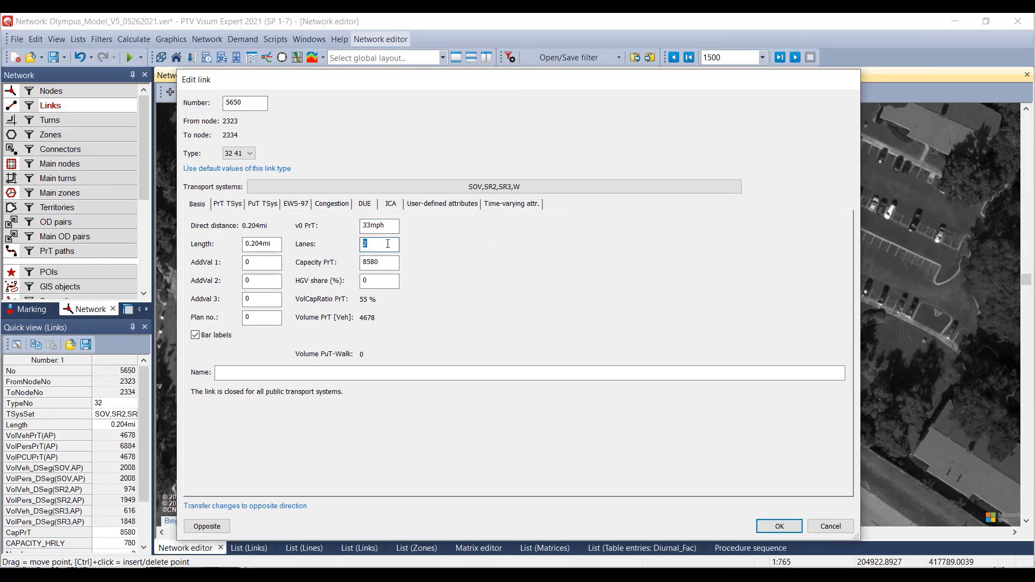
click(383, 263)
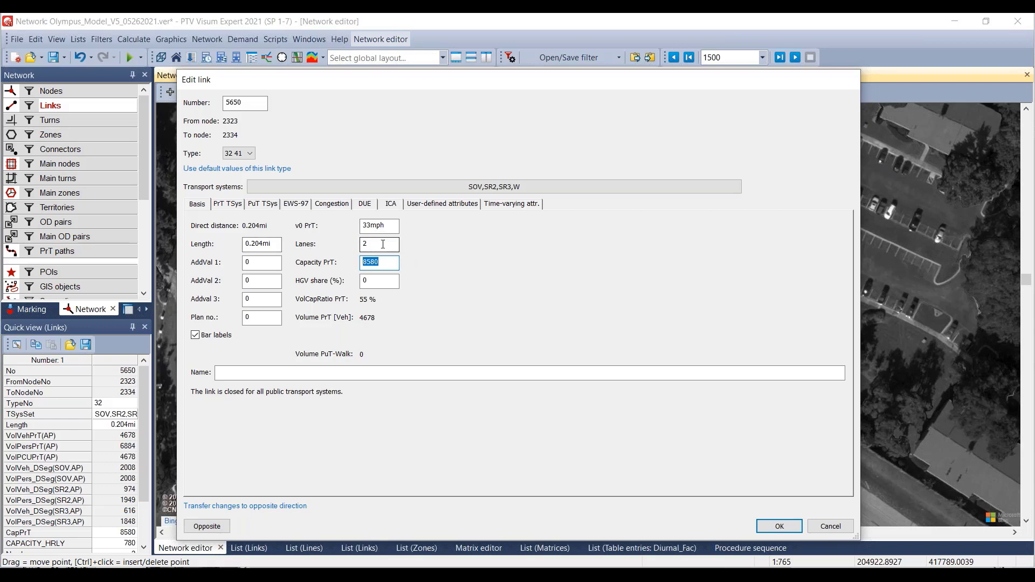
key(shift+Tab)
key(shift+Tab)
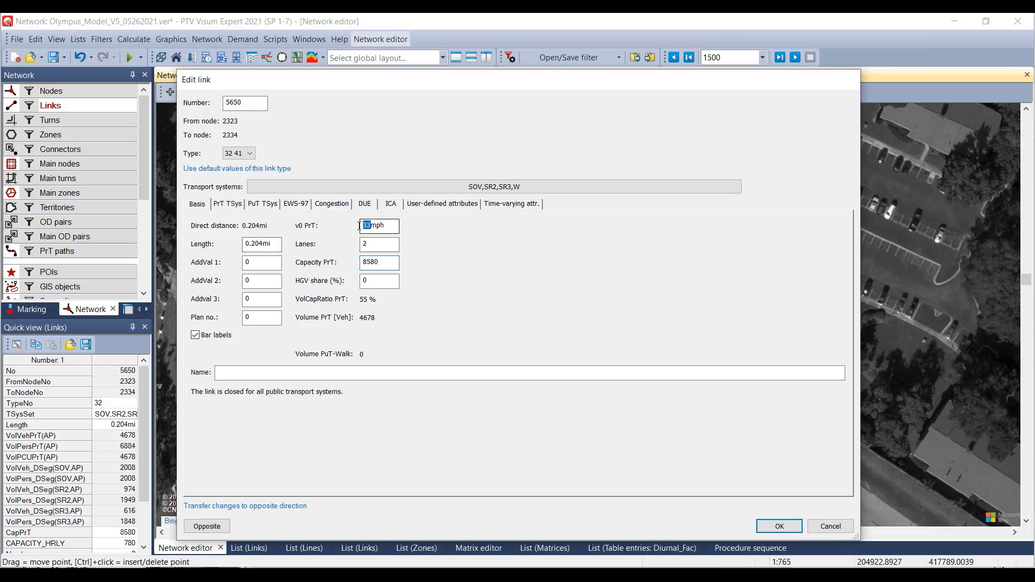
key(Tab)
Step: Add BUS and PRJ_BUS to the transport systems allowed on link 5650
drag(436, 86, 386, 85)
click(448, 189)
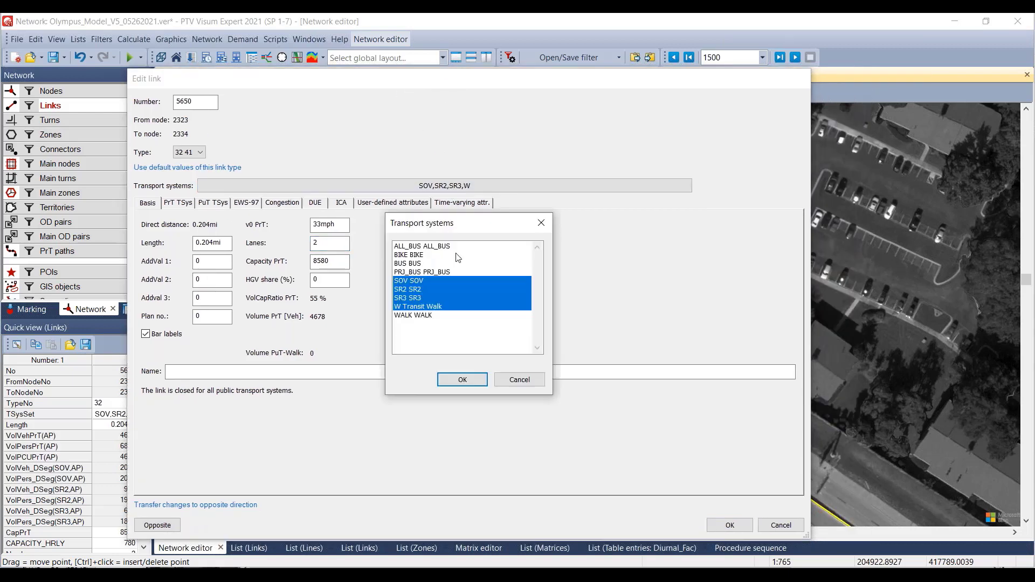
click(429, 264)
click(431, 272)
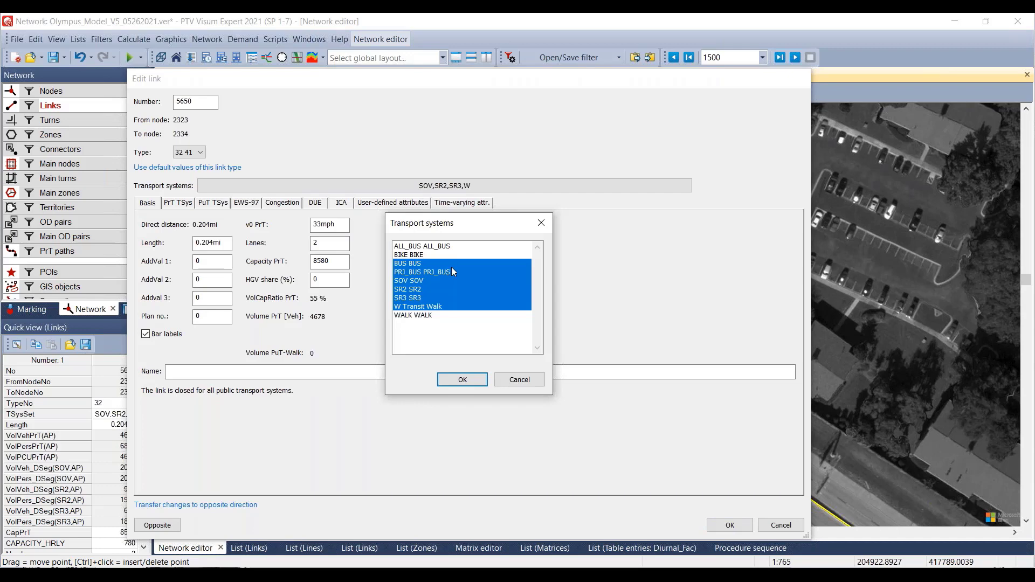
click(462, 379)
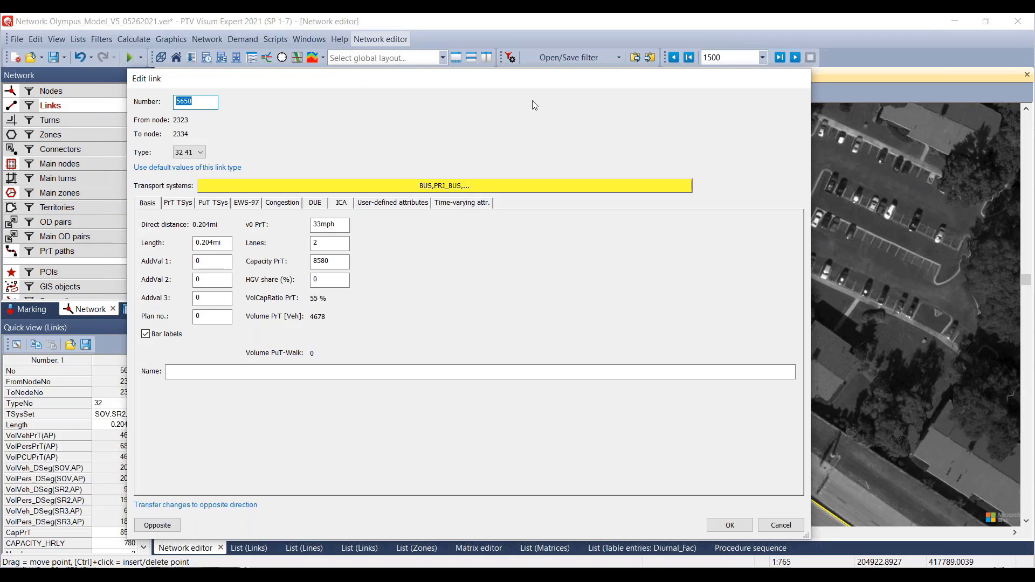
Step: Remove BUS and PRJ_BUS from link 5650, keeping SOV, SR2, SR3 and W, and close its properties
click(533, 188)
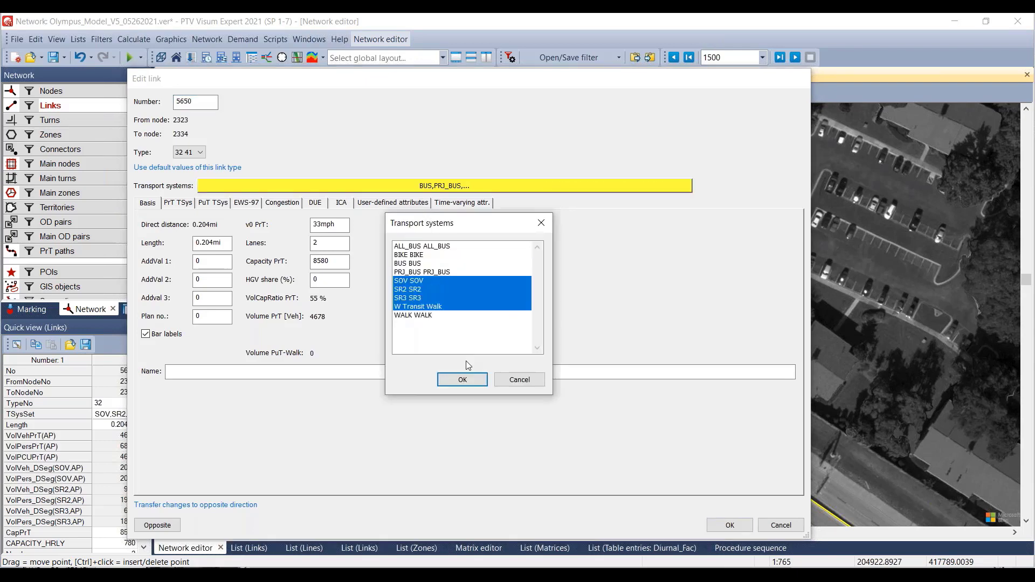
click(464, 378)
click(728, 528)
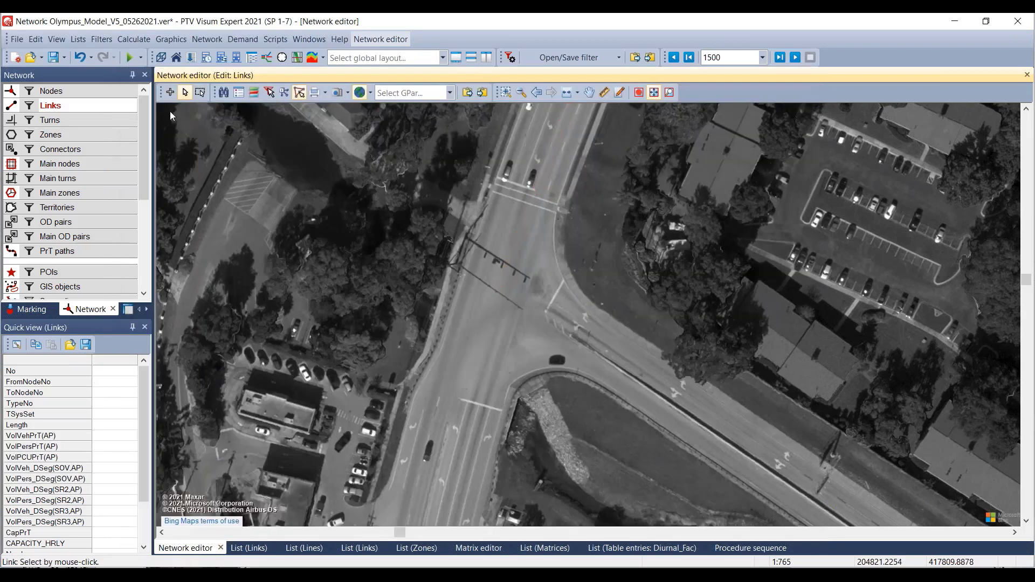
Step: Open node 2334 in the junction editor and dock it beside a widened network editor
click(66, 91)
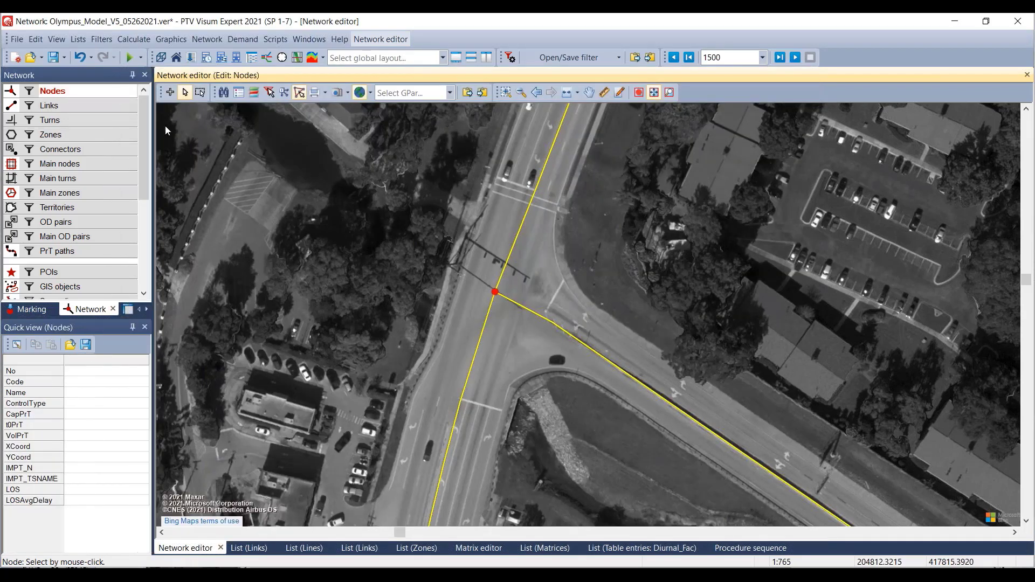
double_click(495, 294)
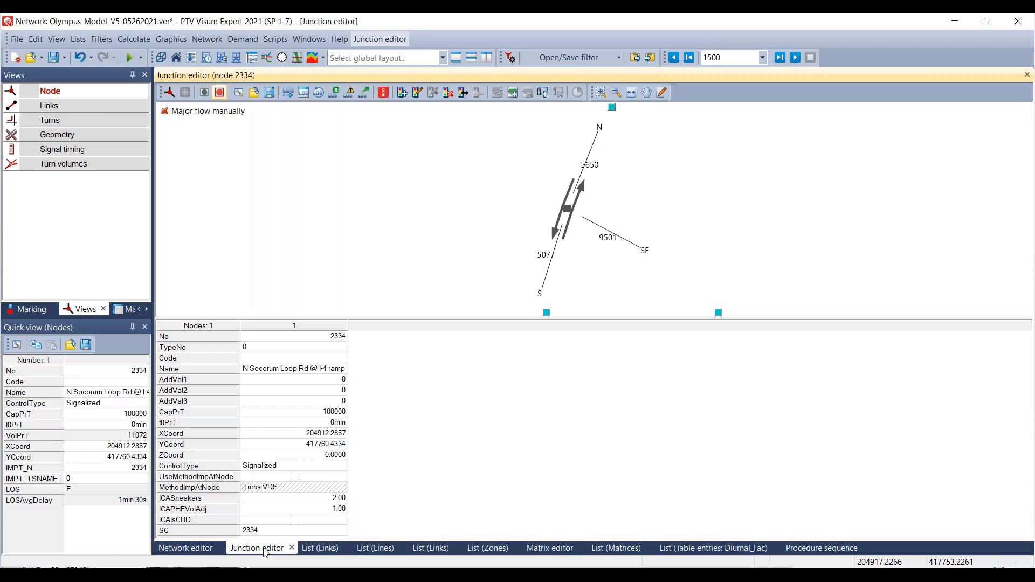
drag(275, 548, 612, 300)
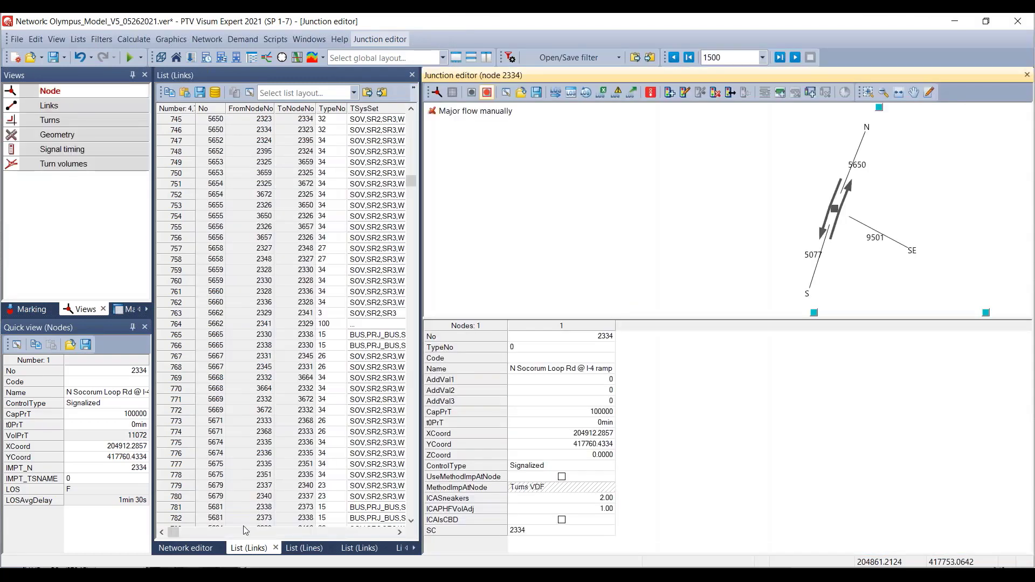
click(186, 548)
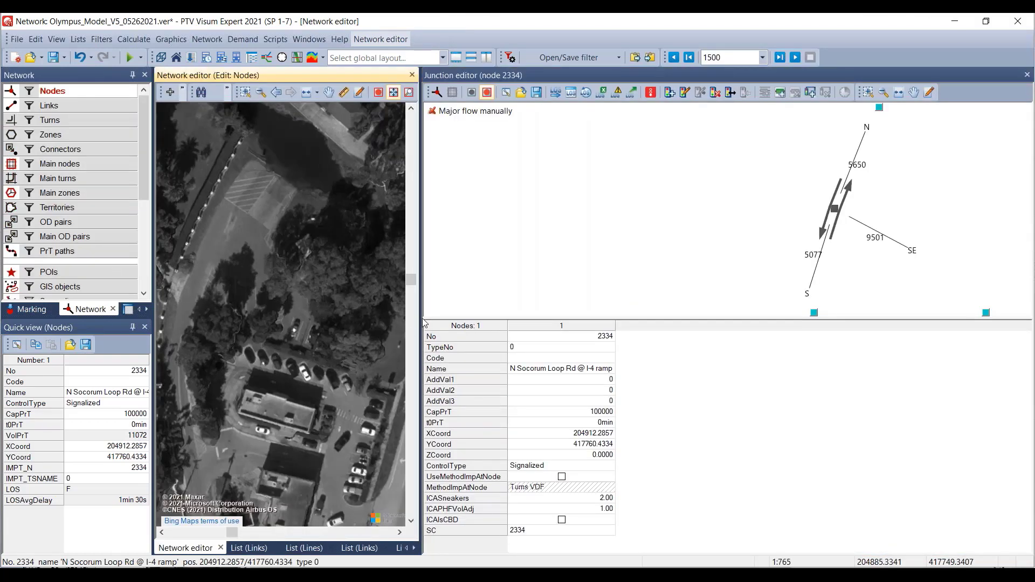
drag(421, 306, 629, 306)
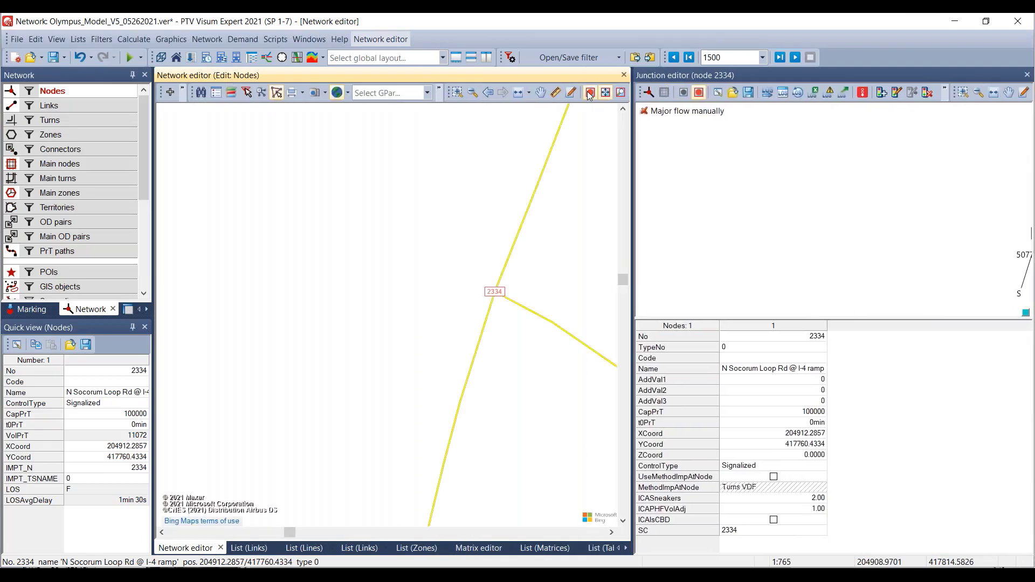
Step: Center node 2334 in the network editor and fit its junction diagram to the view
click(588, 93)
drag(466, 307, 335, 298)
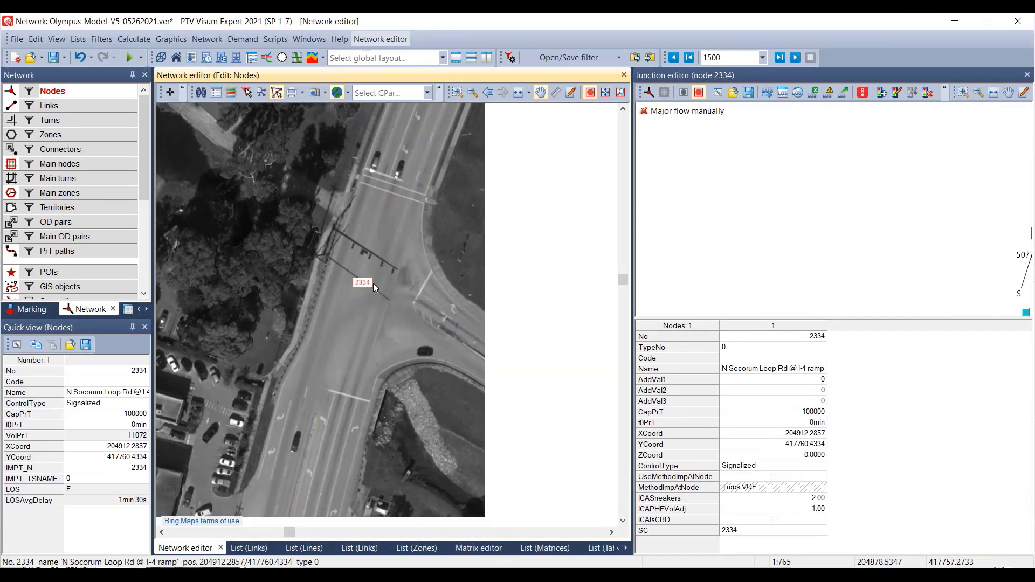
click(347, 214)
click(363, 282)
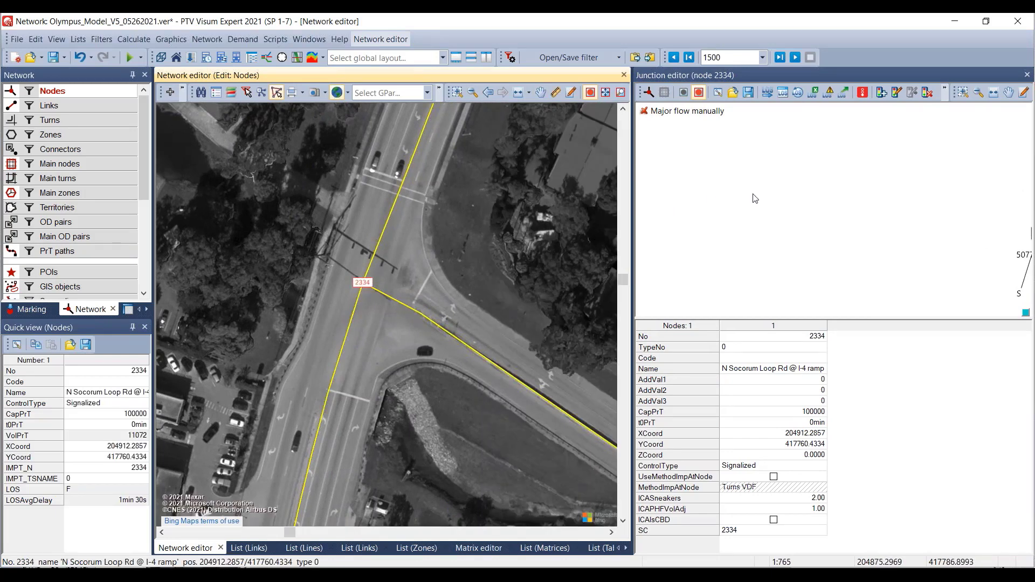
click(755, 199)
click(994, 93)
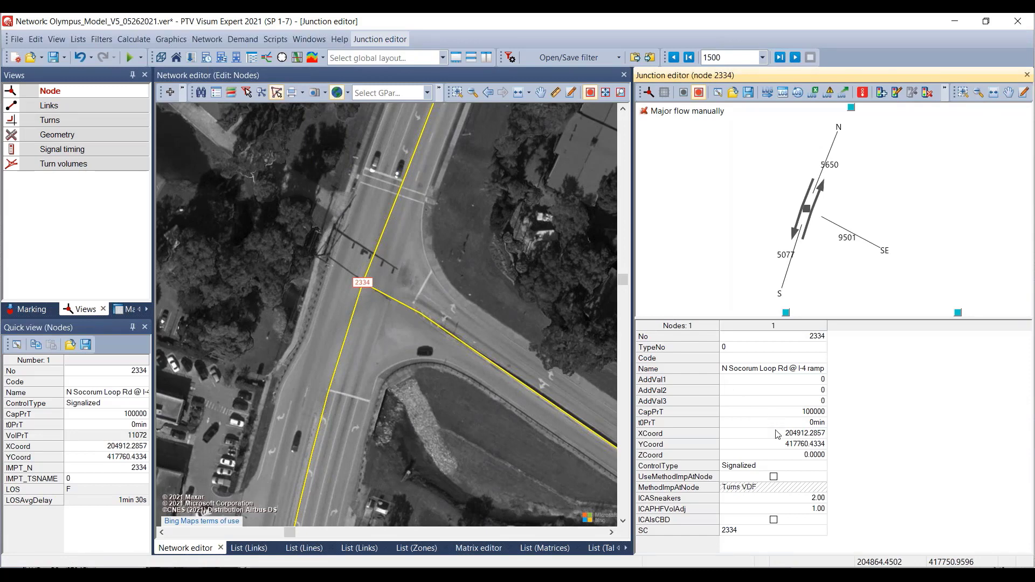
Step: Set the control type of node 2334 to unknown
click(821, 466)
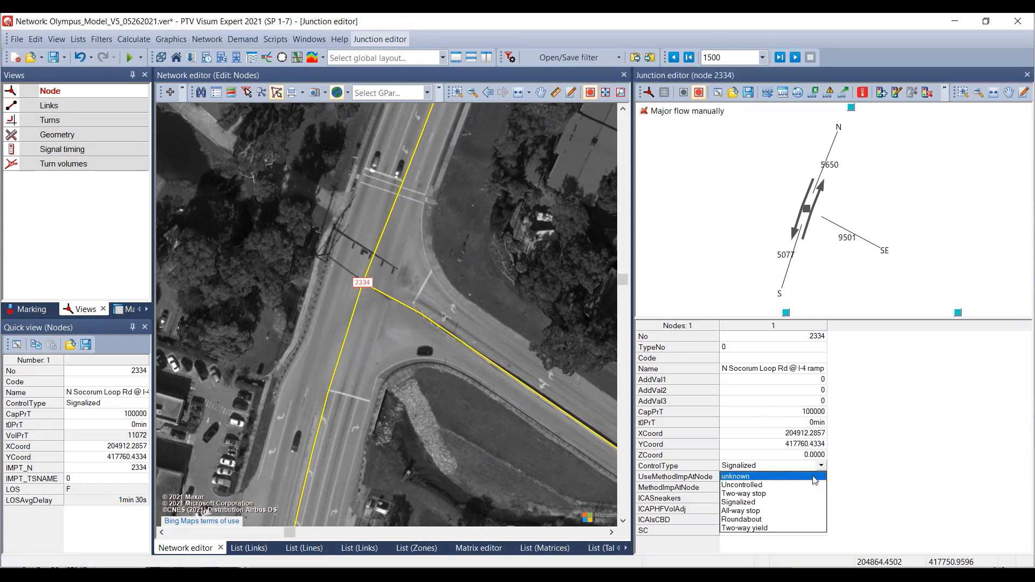
click(815, 480)
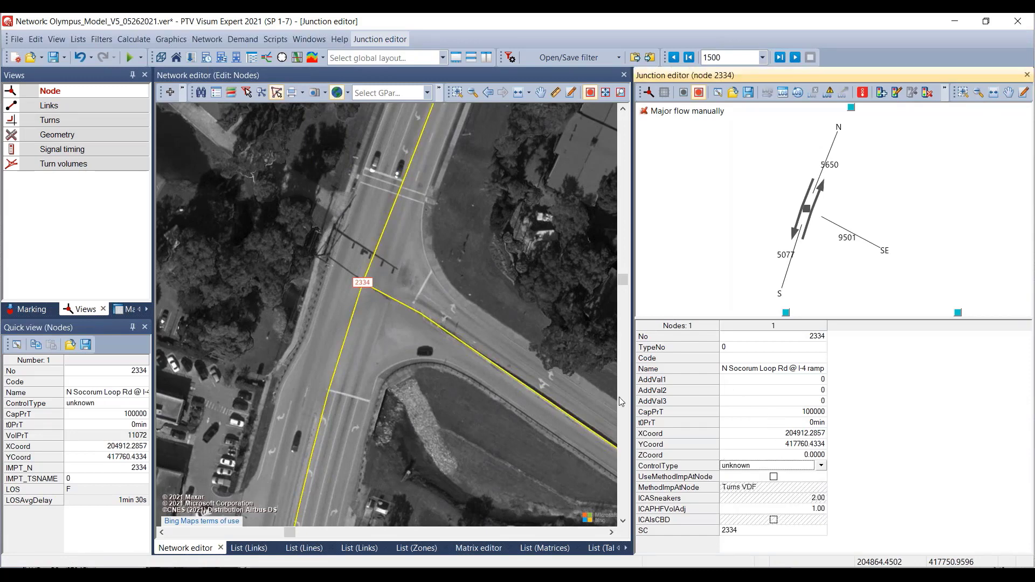
click(364, 283)
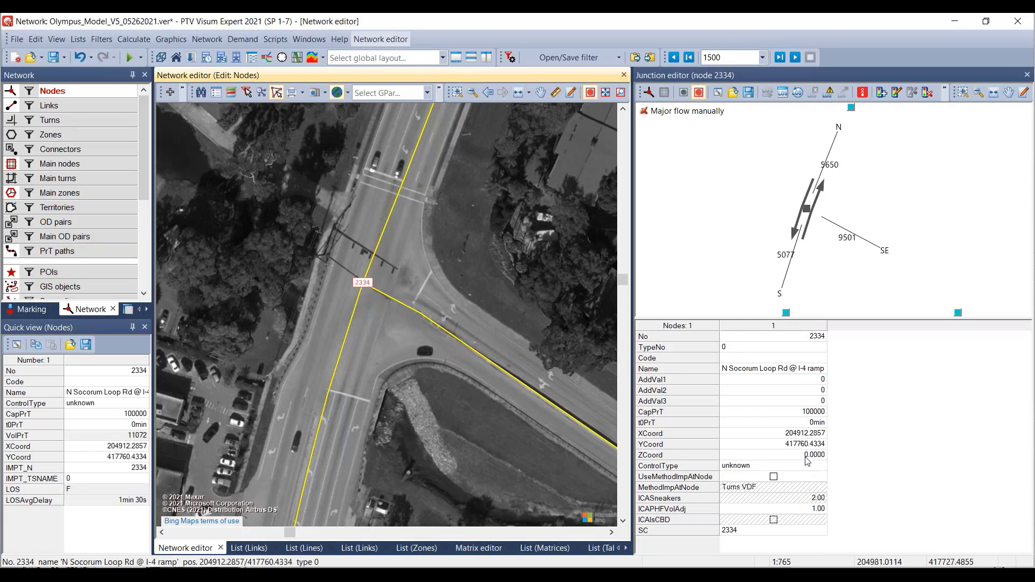
Step: Set the control type of node 2334 to Two-way stop
click(823, 468)
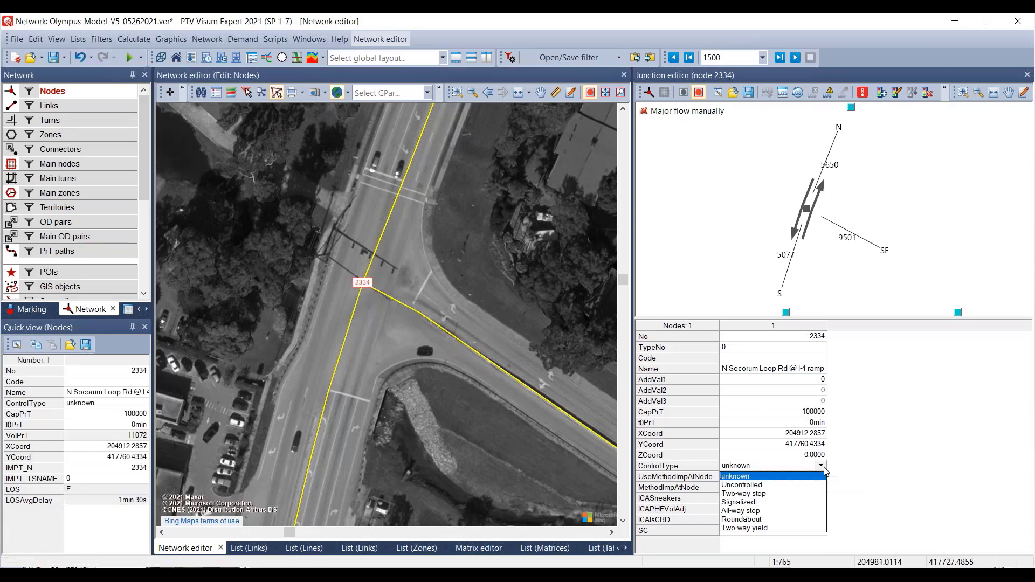
click(820, 494)
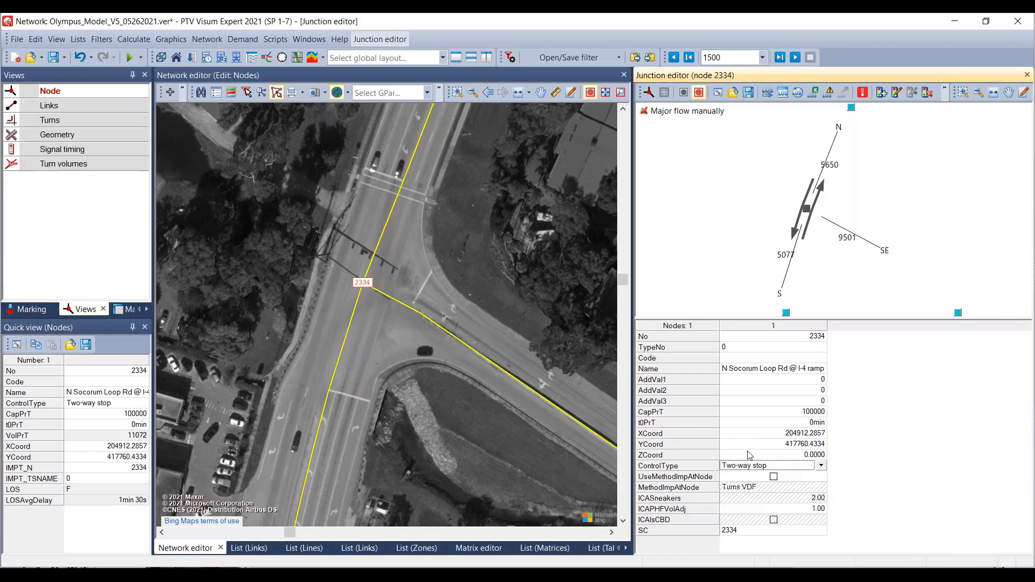
click(822, 466)
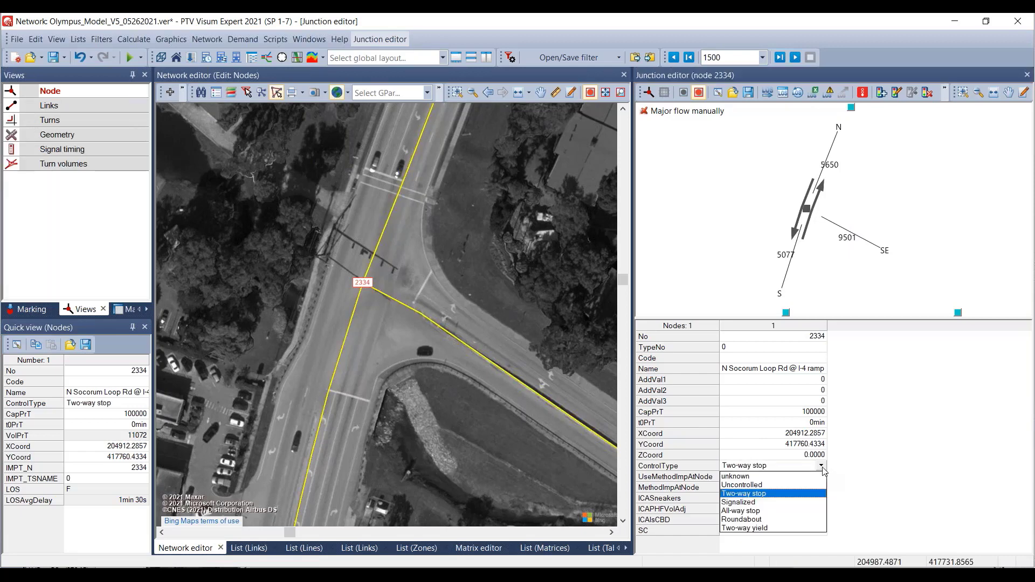
click(596, 268)
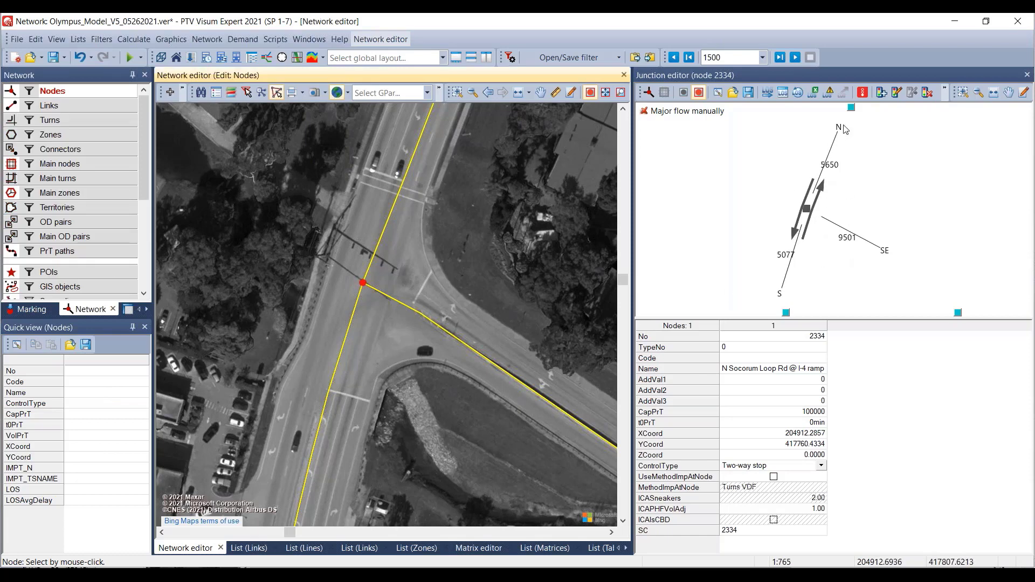
Step: Try manual major flows N–SE and S–SE at node 2334, restore N–S and turn off the manual major flow
click(804, 218)
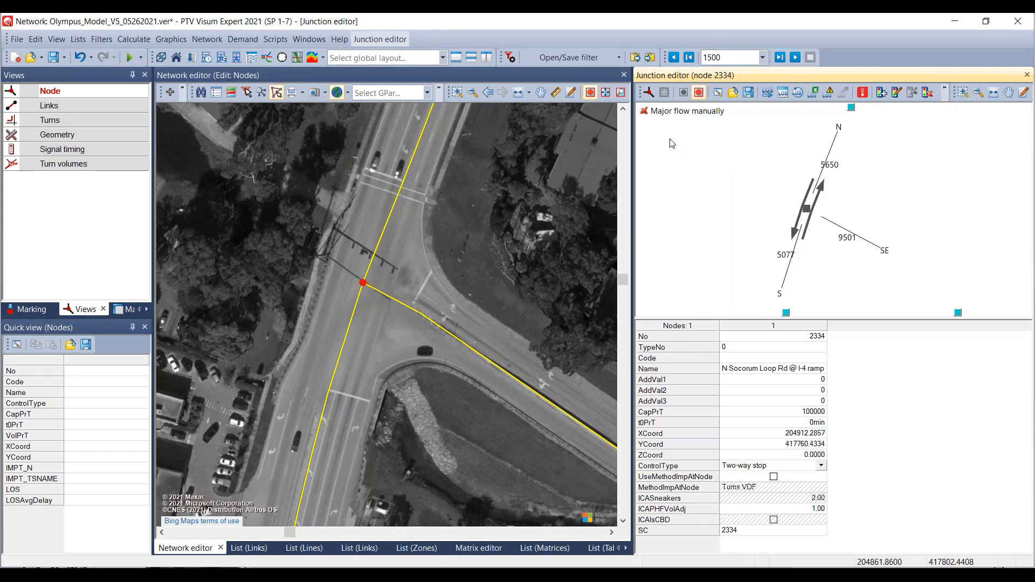
click(647, 114)
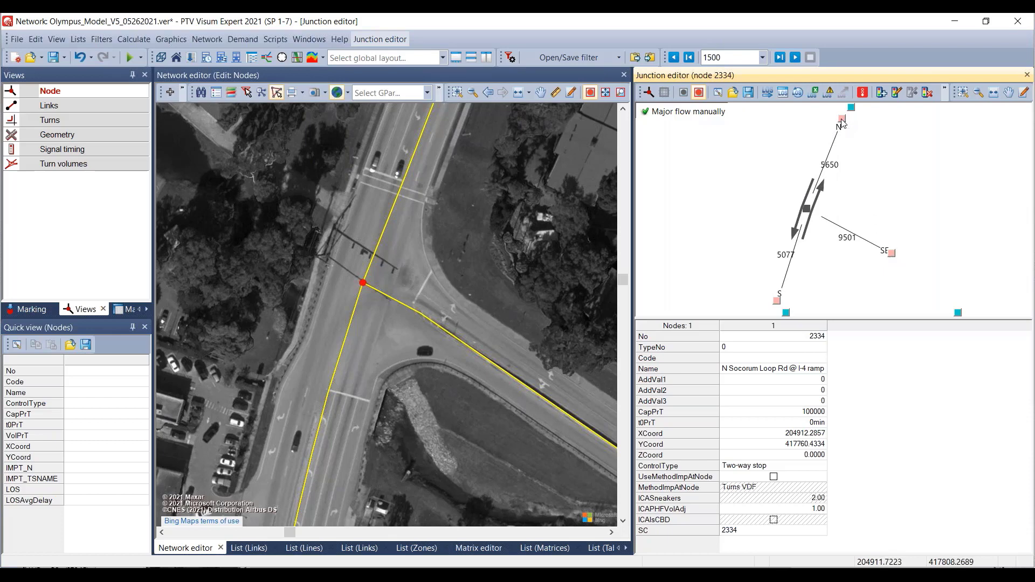
click(892, 255)
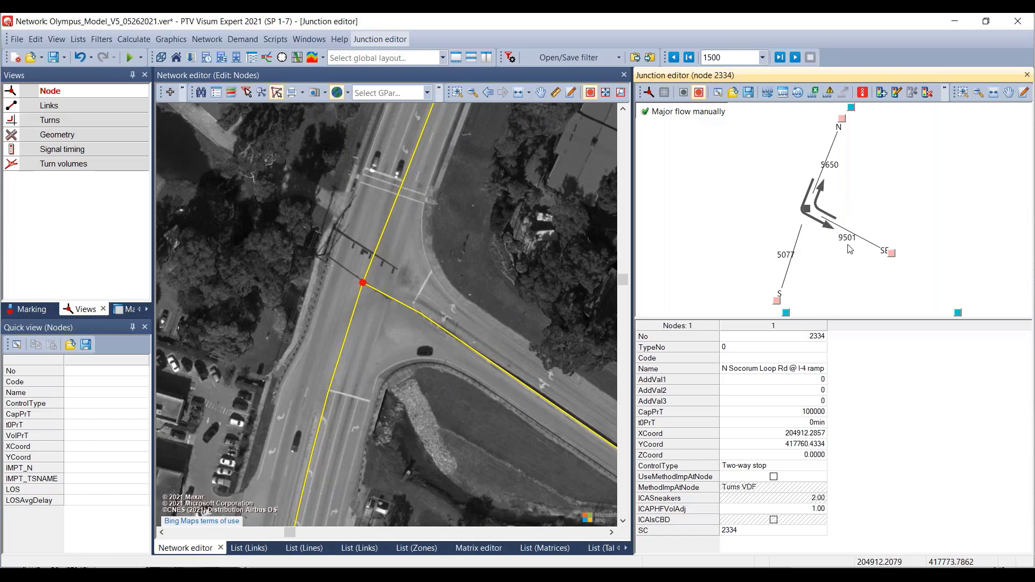
click(776, 301)
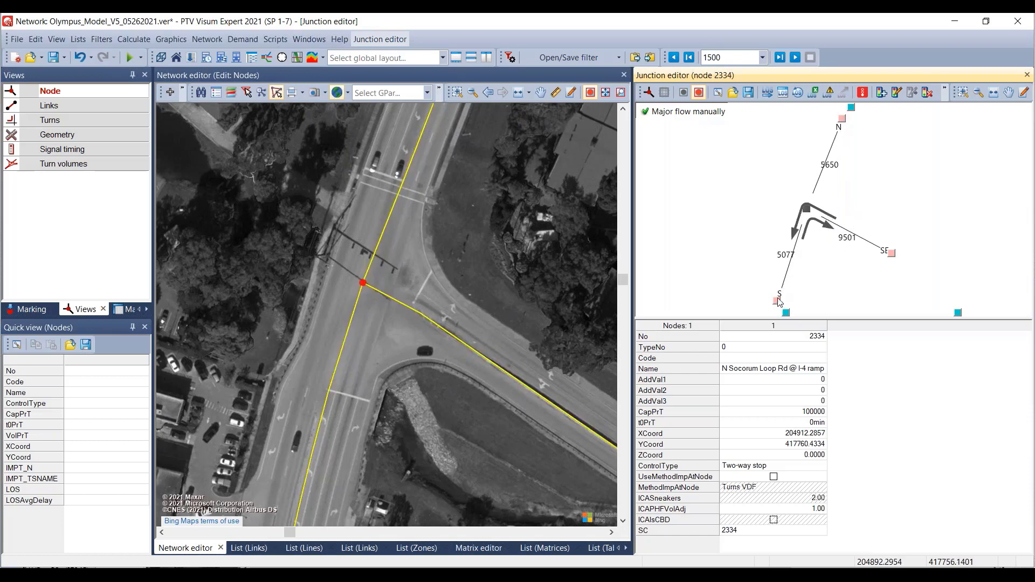
click(842, 120)
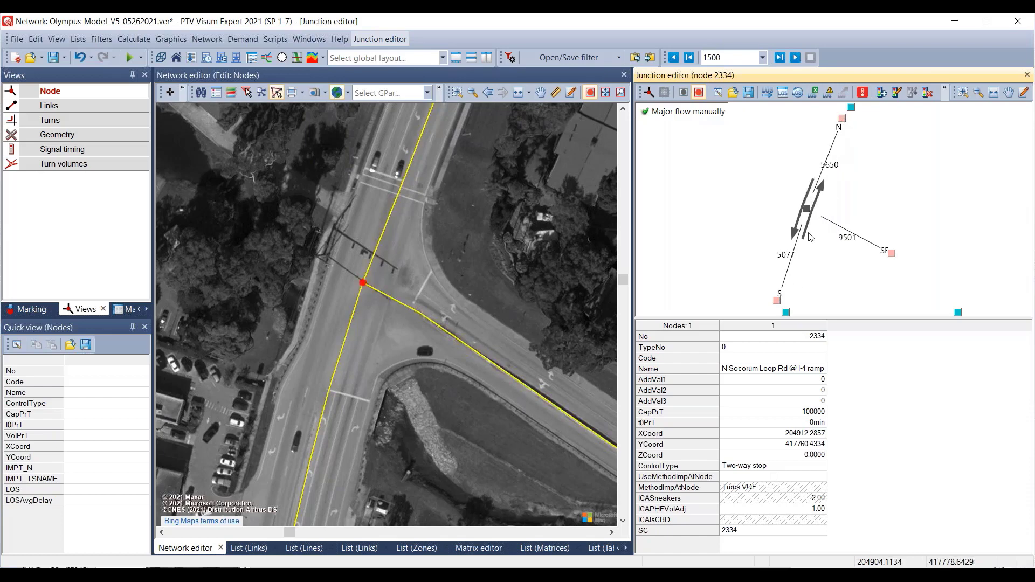
click(647, 114)
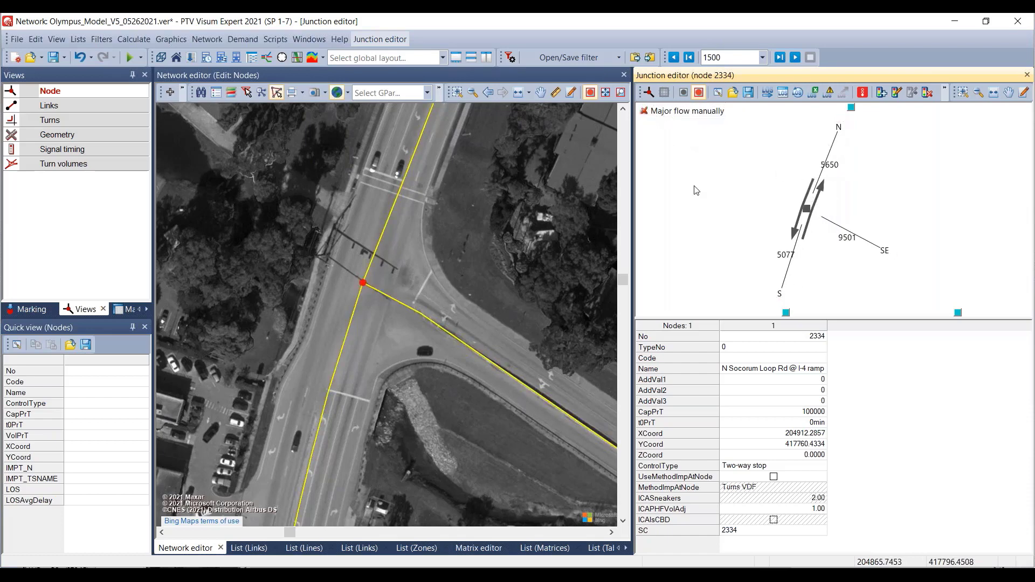
Step: Review the attributes of node 2334, including its control type and name
click(539, 228)
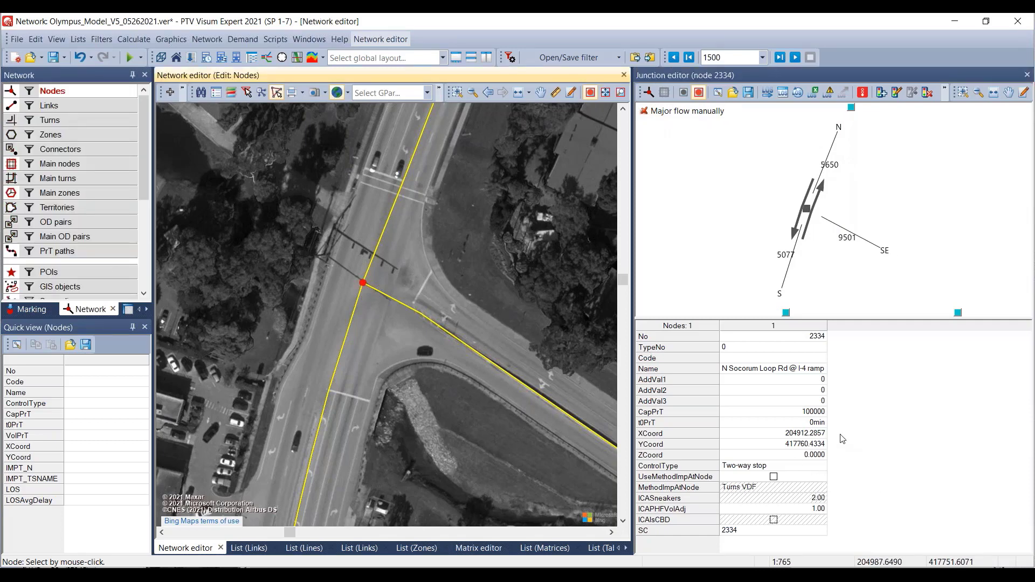
click(856, 438)
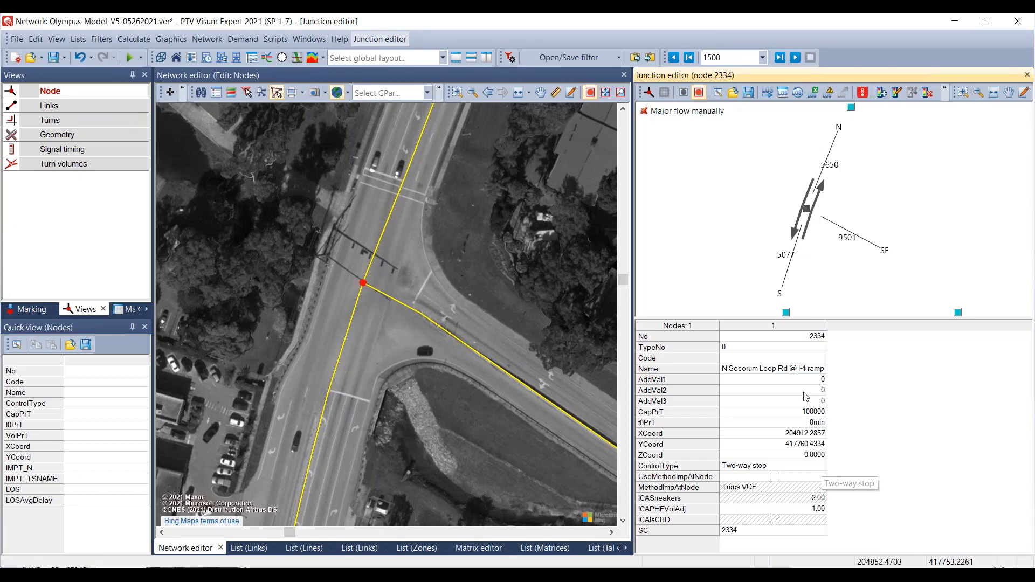
click(779, 370)
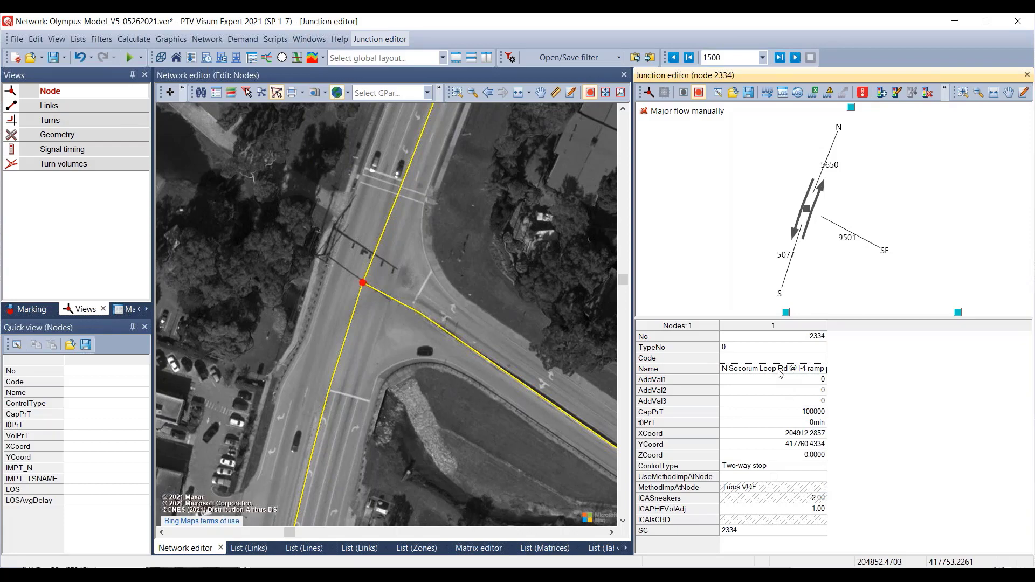
Step: Show the links at node 2334 with all six link columns in view, and compare the lane counts of links 9501 and 5650
click(85, 108)
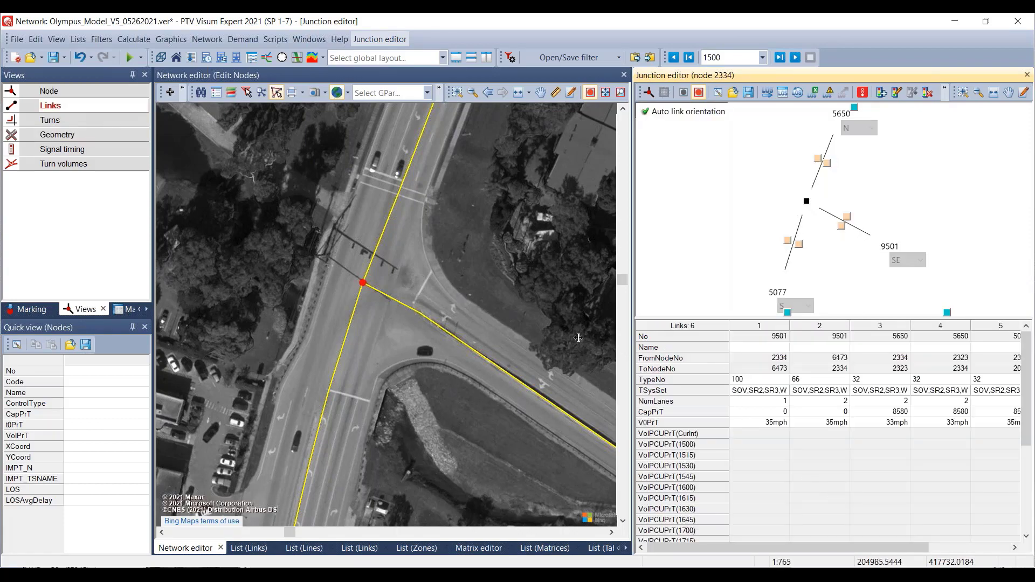
drag(579, 337, 562, 338)
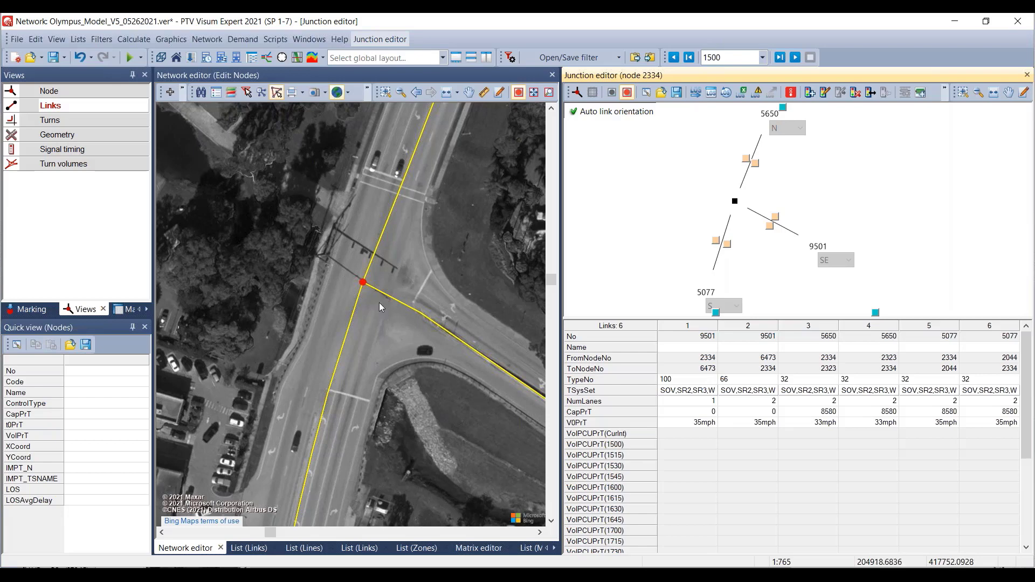
click(700, 408)
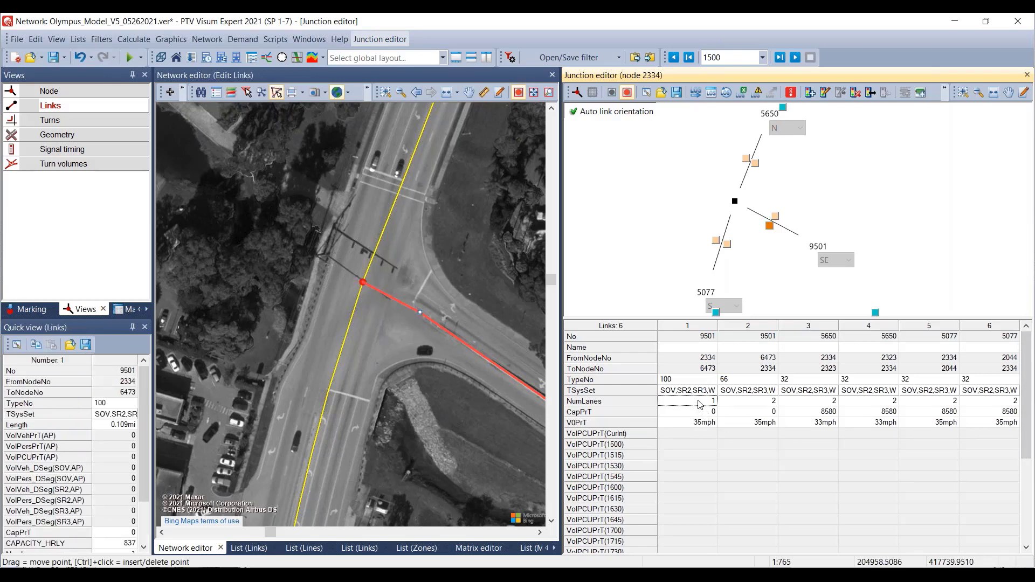
click(740, 405)
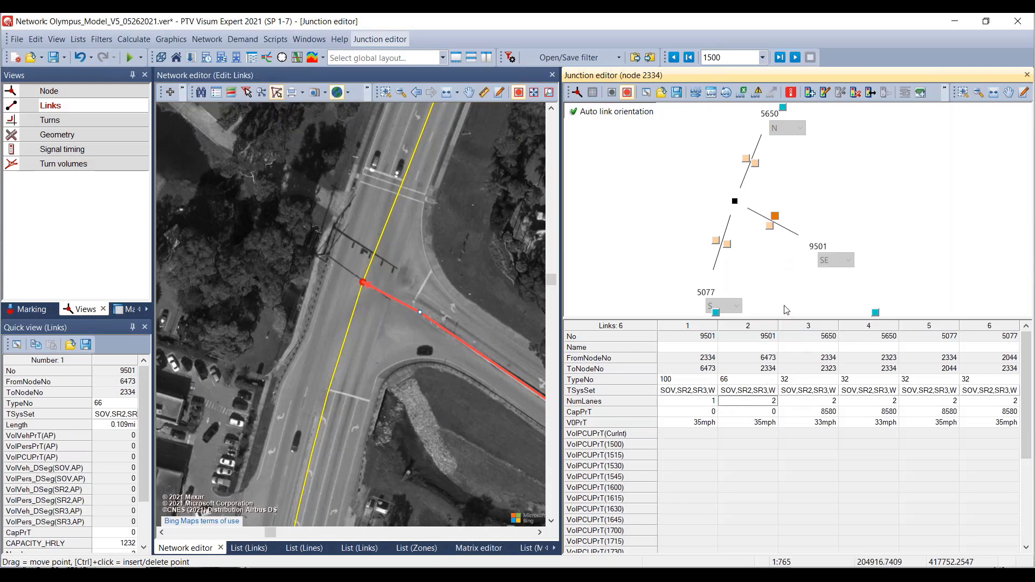
click(800, 405)
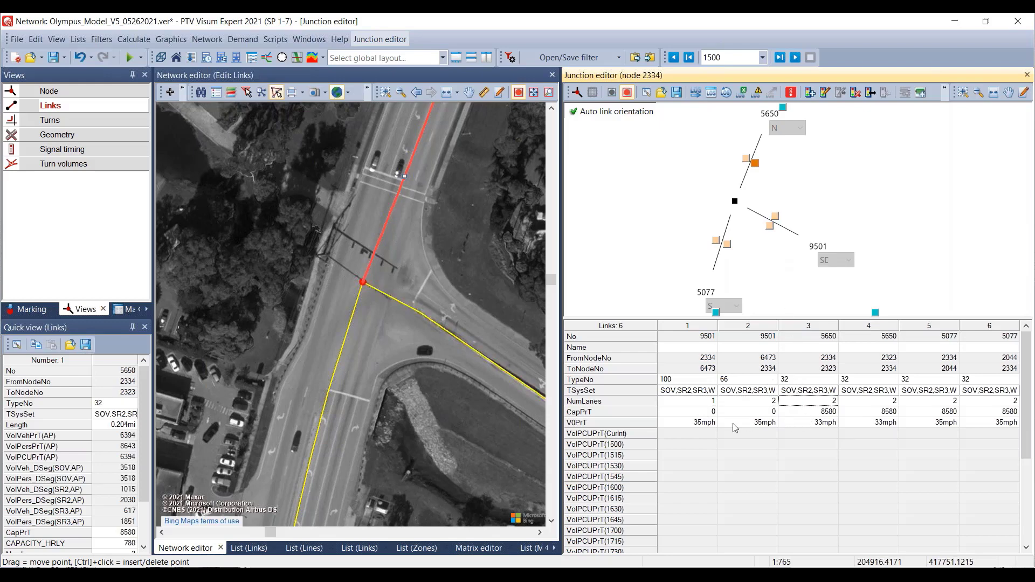
Step: Review the v0 PrT speeds of links 9501 and 5650 and the PrT volumes of all links at the node
click(700, 422)
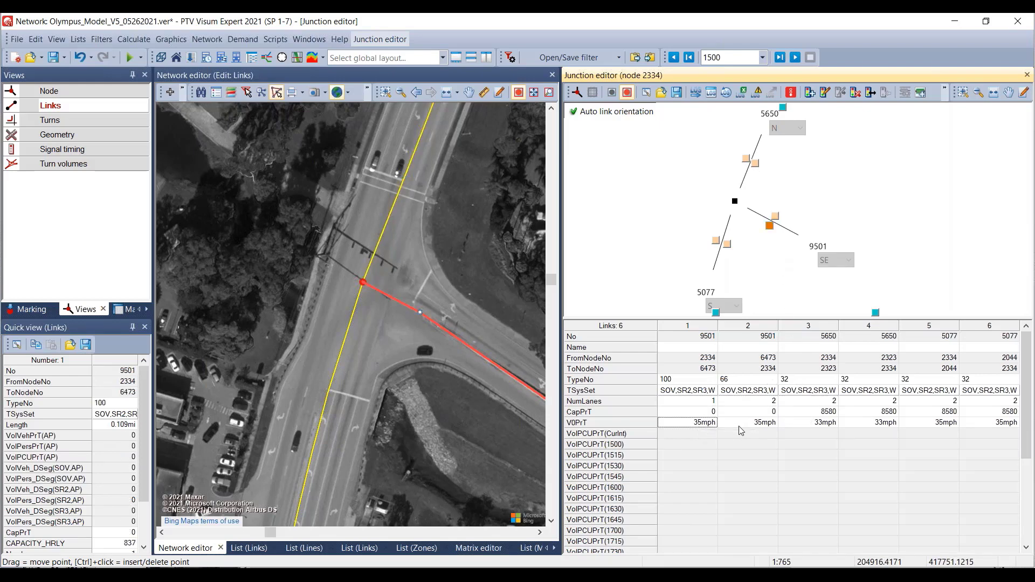
click(755, 425)
click(830, 425)
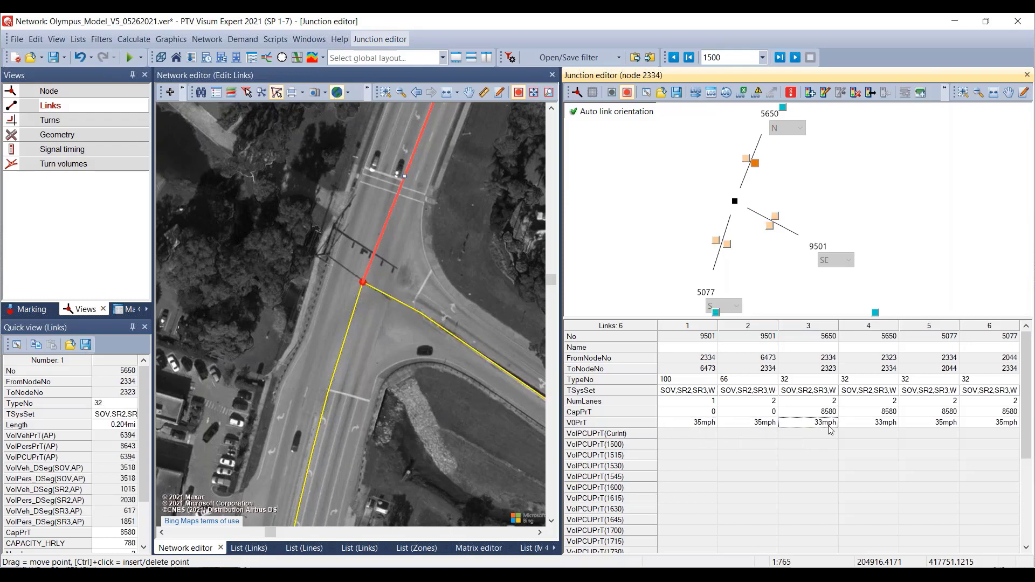
click(874, 426)
scroll(879, 414, down, 6)
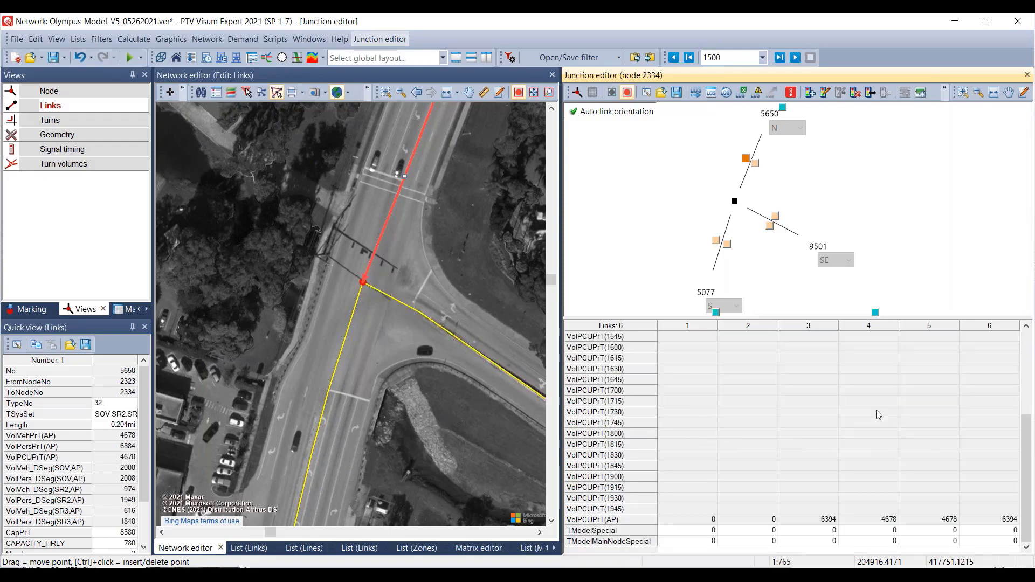
scroll(879, 414, up, 6)
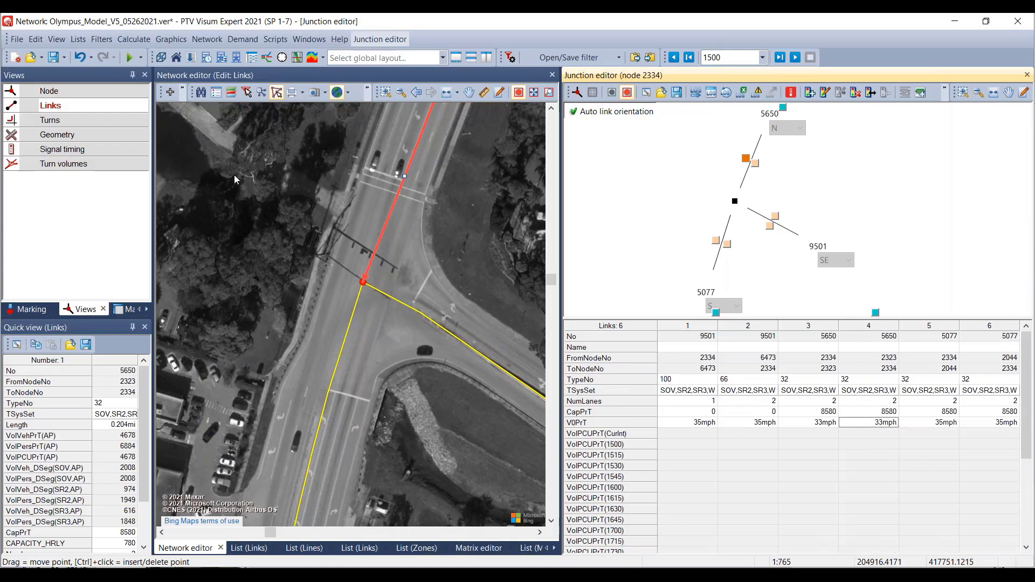
Step: Clear the link selection and show the turns of node 2334 in the junction editor
click(470, 196)
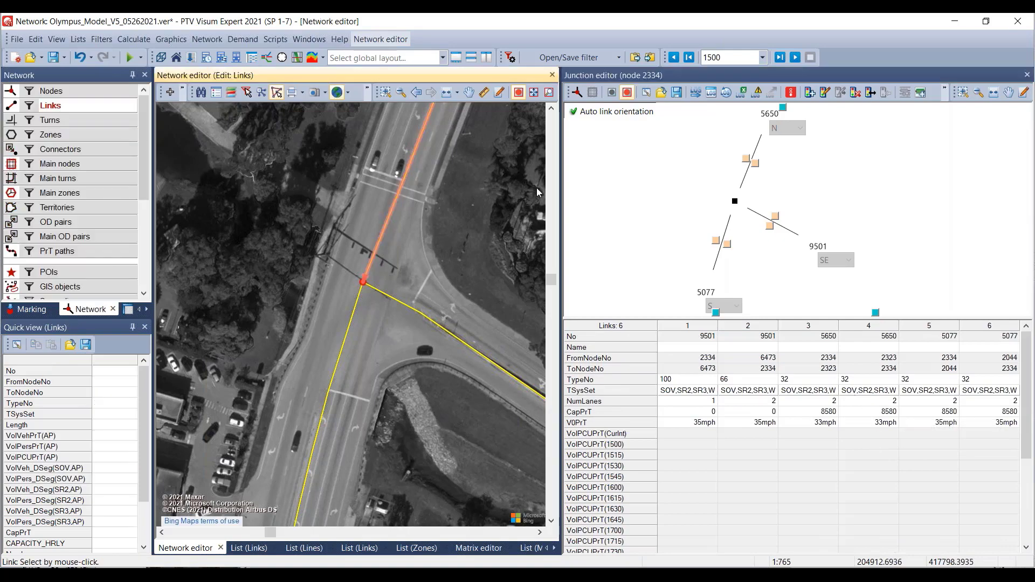
click(558, 189)
click(52, 120)
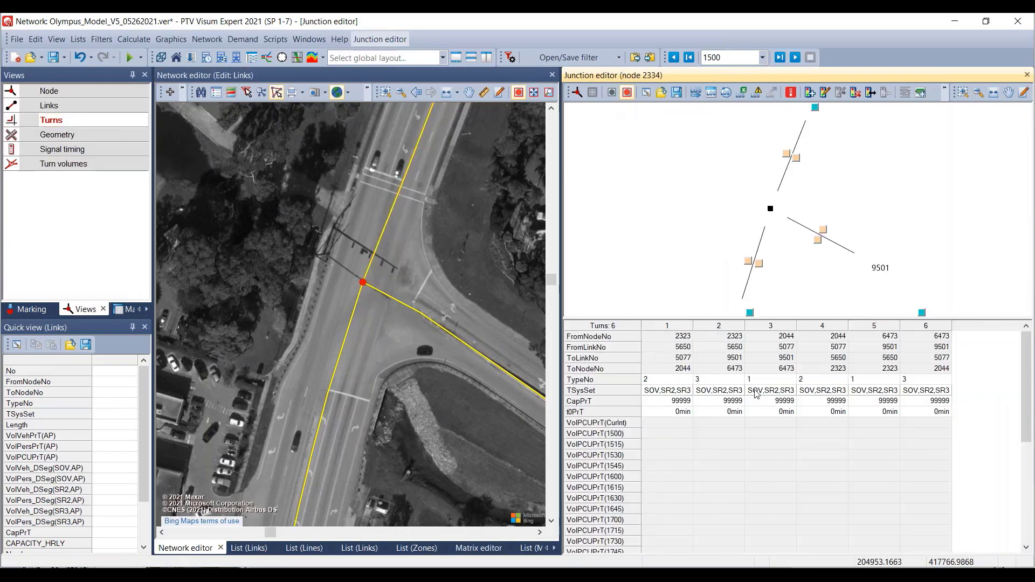
Step: Include the closed turns in the turn table of node 2334 and highlight the U-turn from node 2323
click(654, 465)
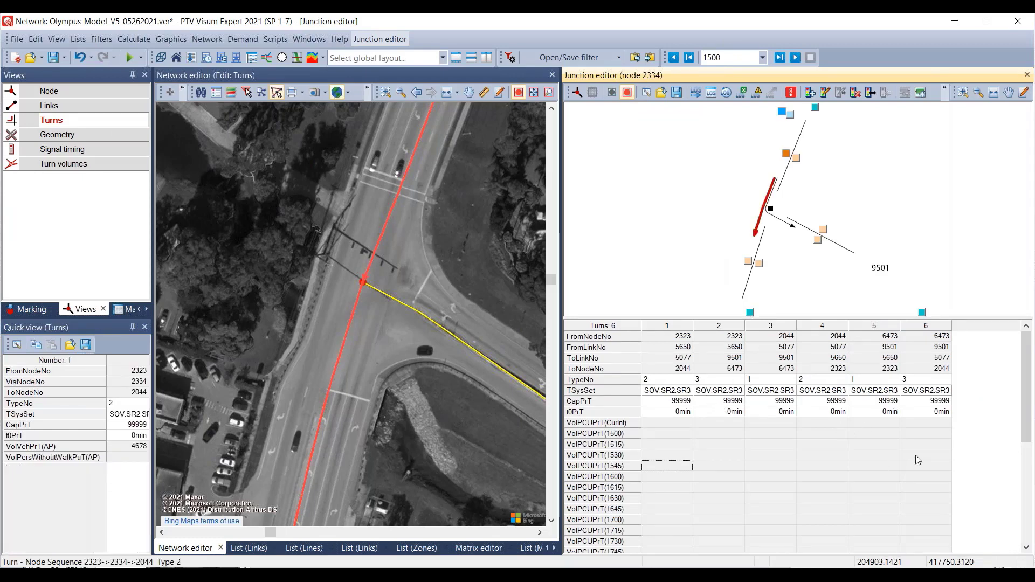
right_click(978, 441)
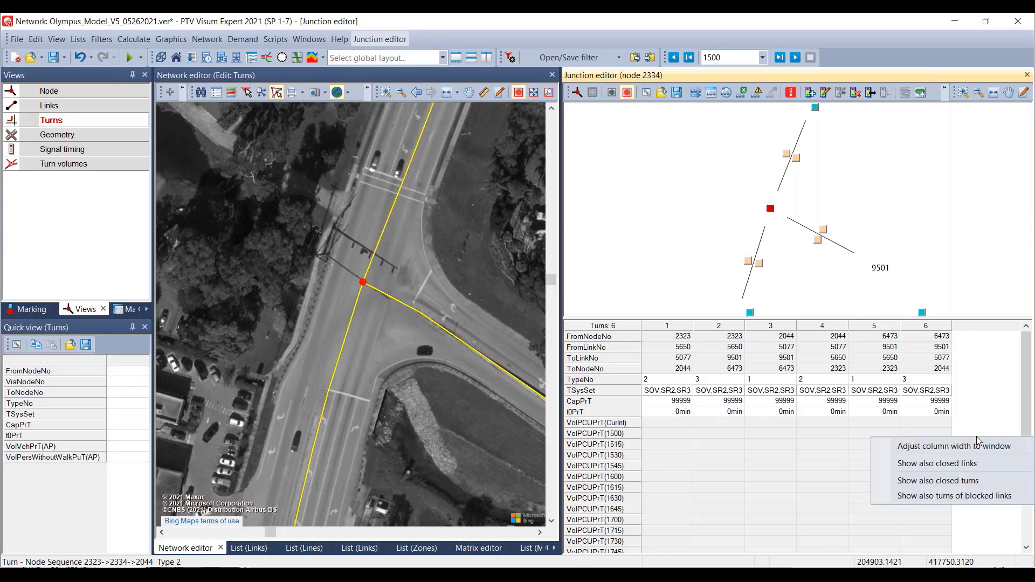
click(976, 484)
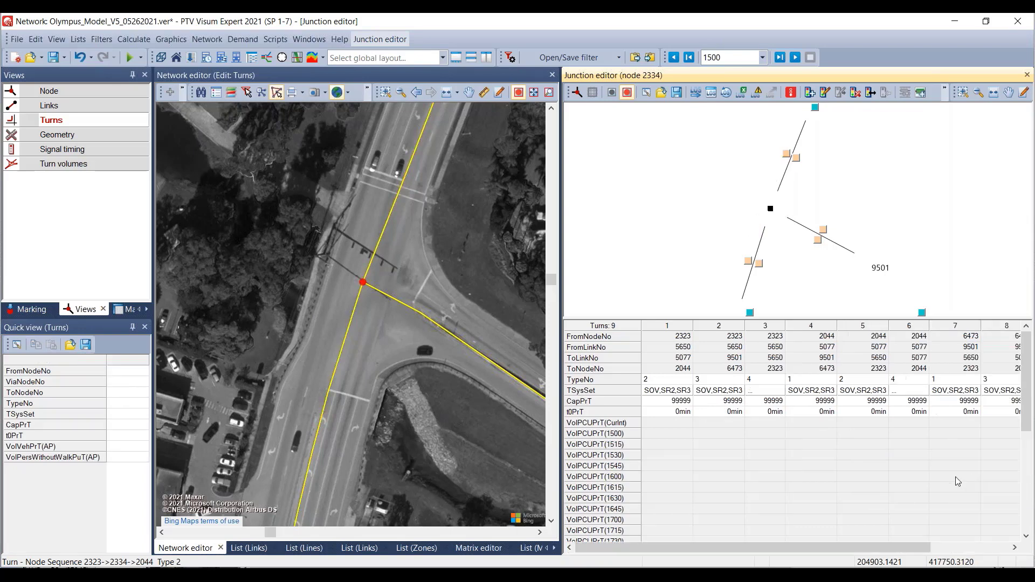
click(953, 547)
drag(835, 543, 912, 543)
right_click(975, 445)
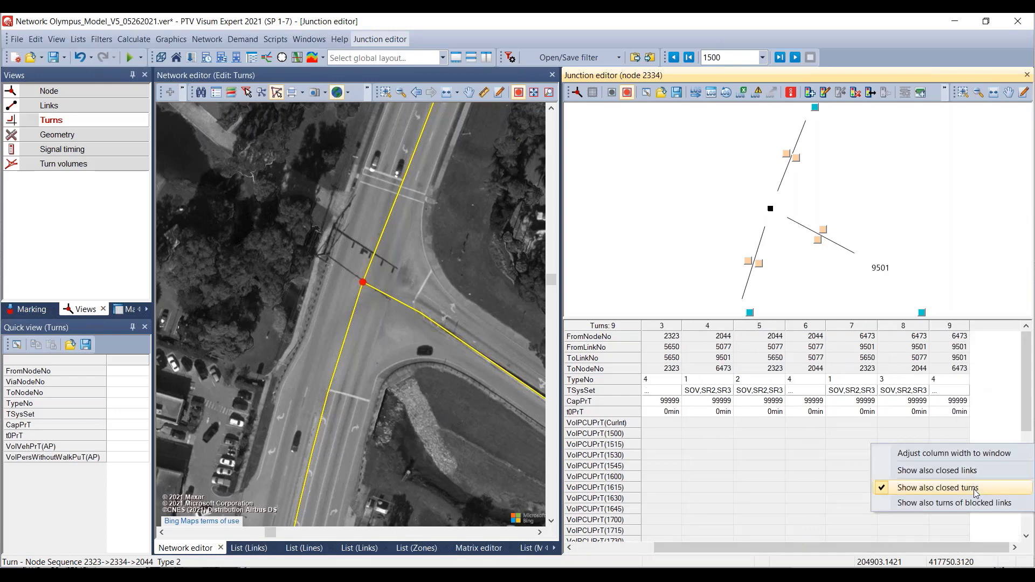
click(997, 395)
drag(947, 543, 749, 543)
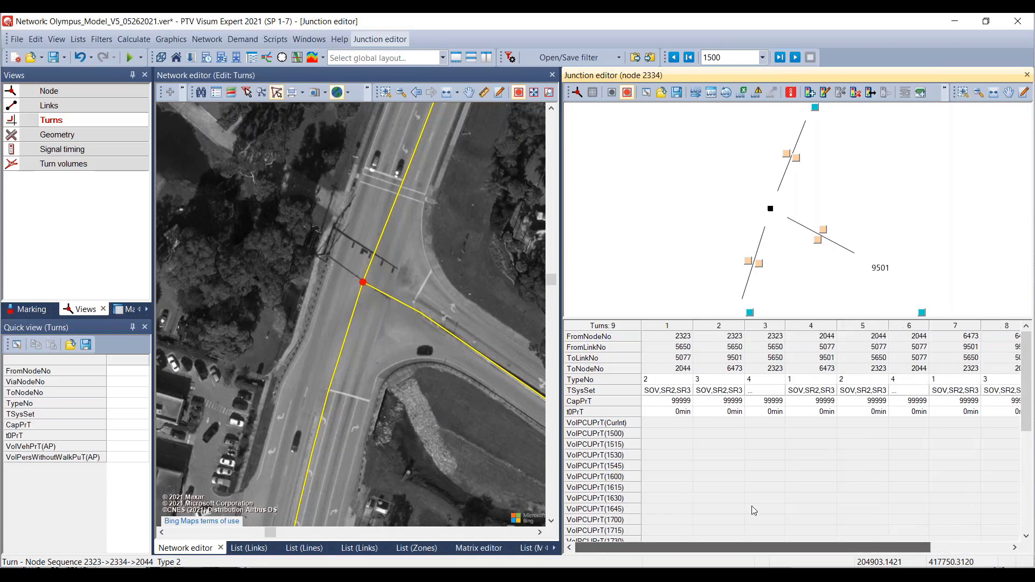
click(758, 434)
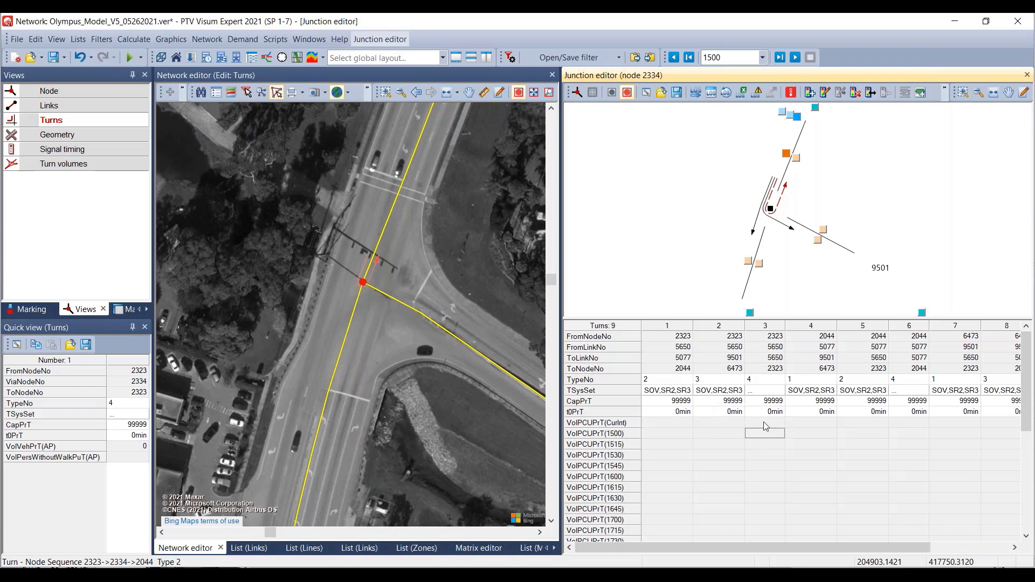
Step: Hide the closed turns from the turn table again
click(970, 548)
right_click(994, 444)
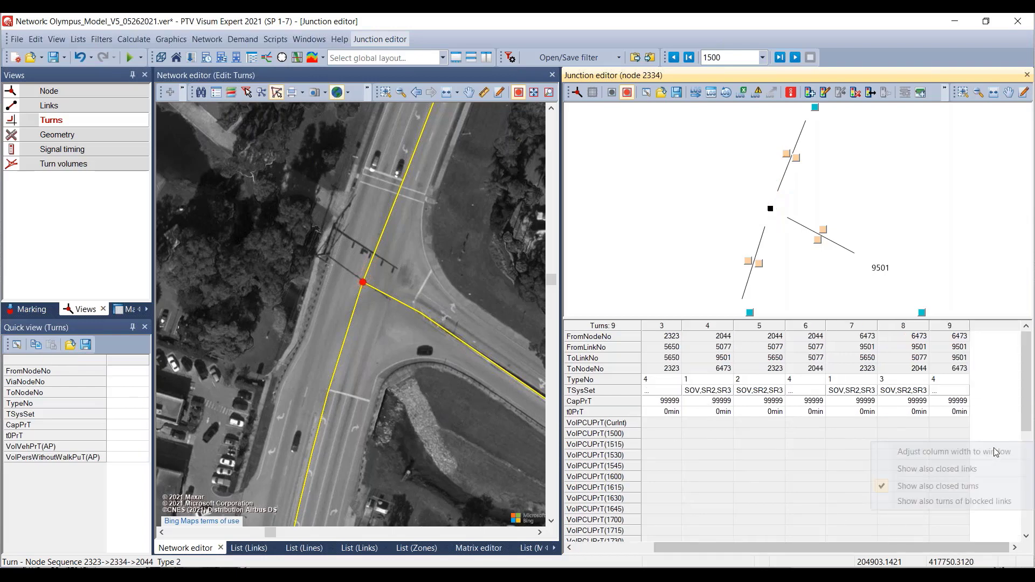
click(987, 488)
Step: Step through the open turns of node 2334 to the through movement from node 2323 to node 2044
click(755, 455)
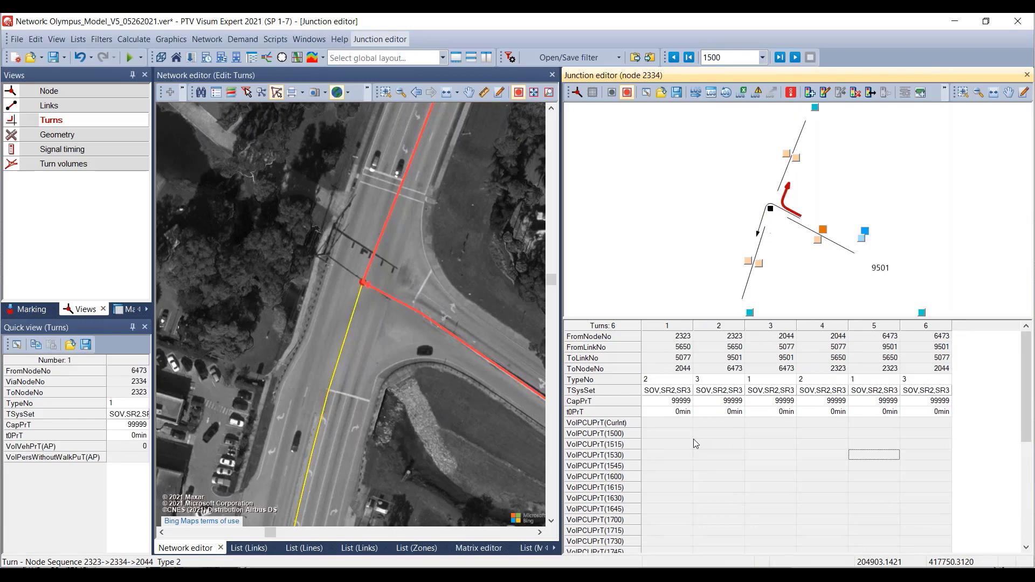
key(Left)
key(Left)
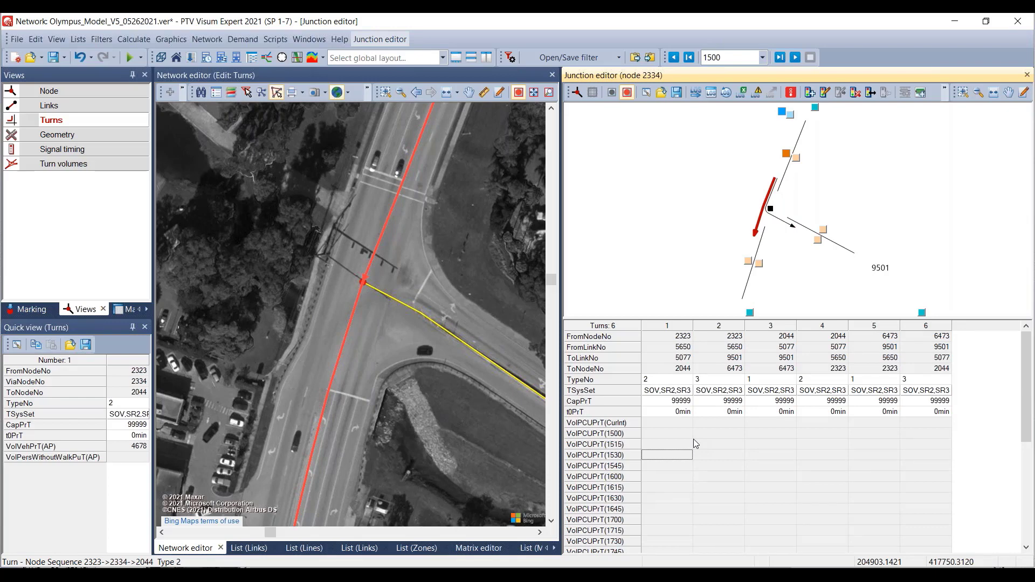
Step: Show the leg geometry of node 2334 and highlight the southeast leg
click(132, 134)
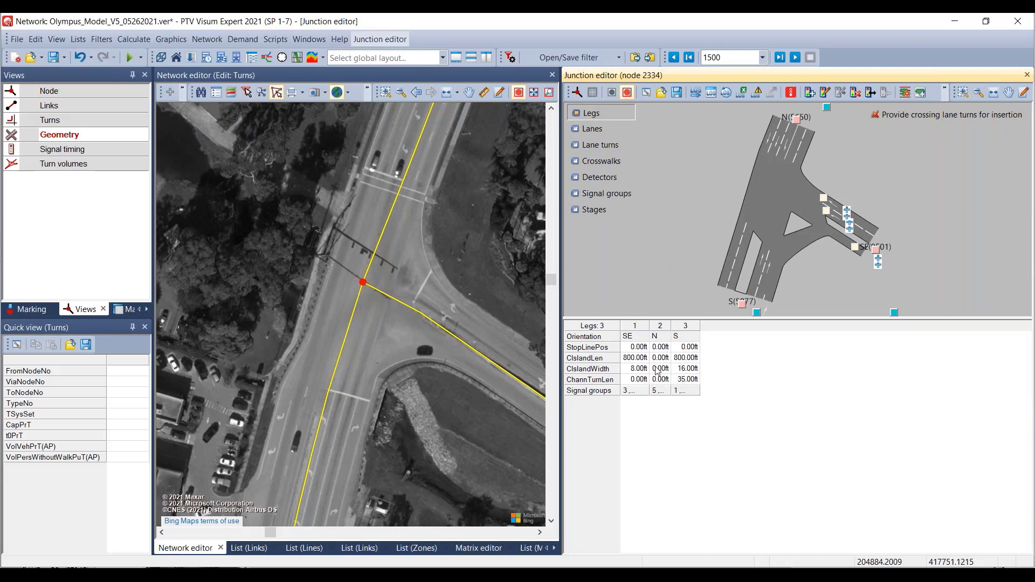
click(639, 361)
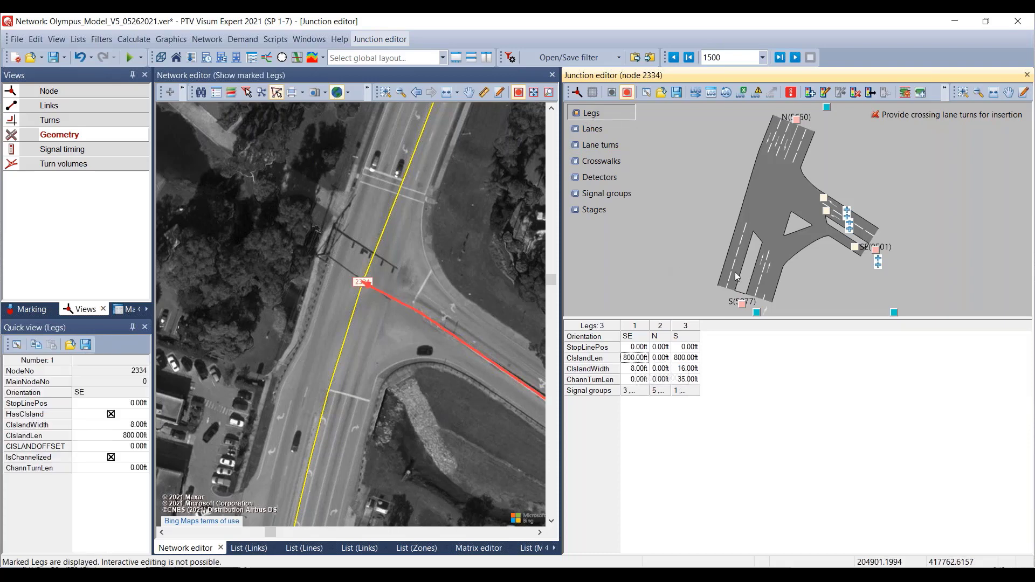
Step: Set the center island width of the southeast leg to 20 ft
click(642, 370)
text(20)
key(Return)
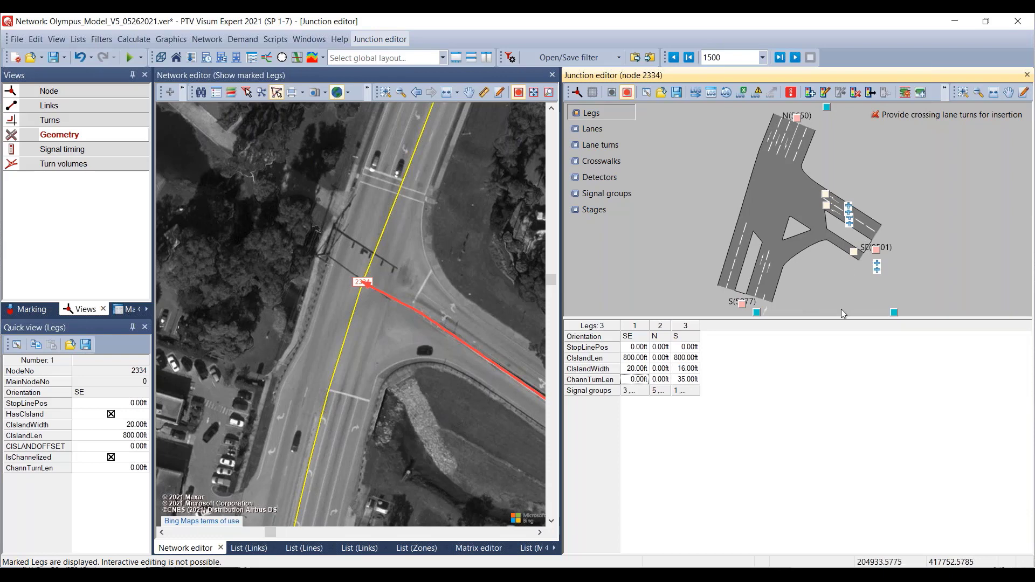
Step: Enlarge the junction drawing area and set the southeast leg's center island width to 8 ft
drag(844, 318, 852, 375)
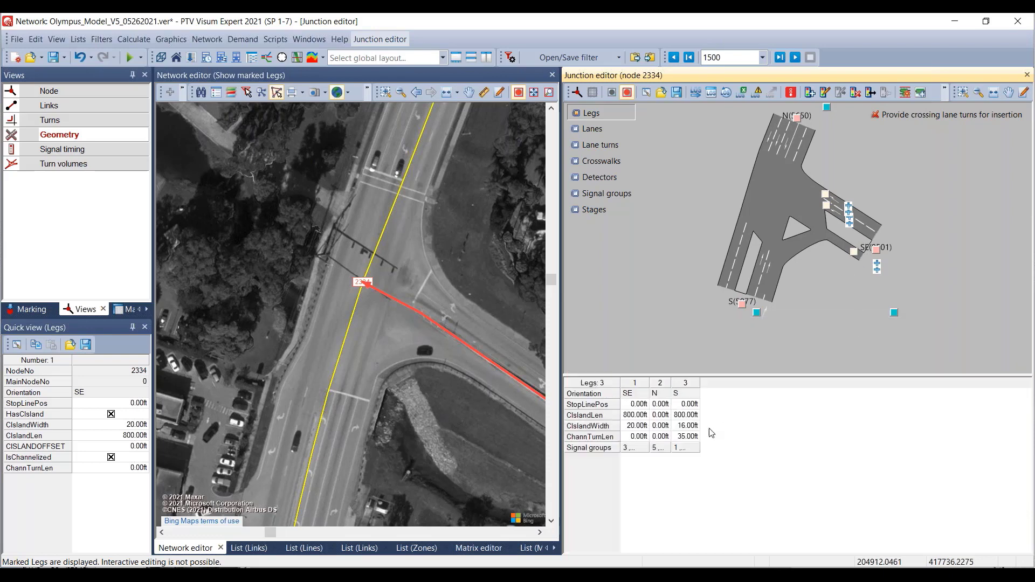
click(642, 426)
text(8)
key(Return)
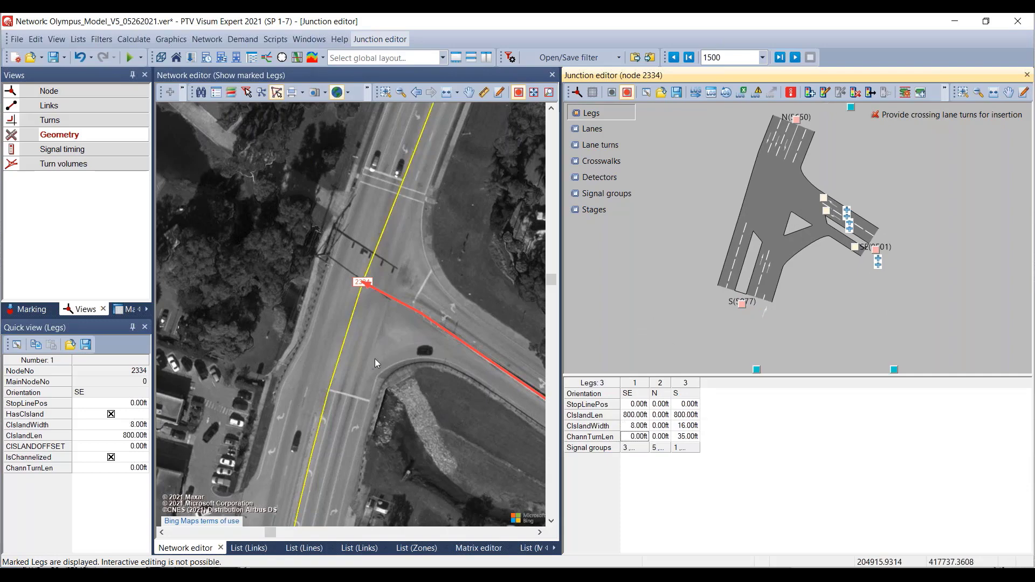
Step: Measure the width of the center median south of node 2334 on the aerial image
scroll(374, 358, up, 2)
drag(354, 358, 403, 276)
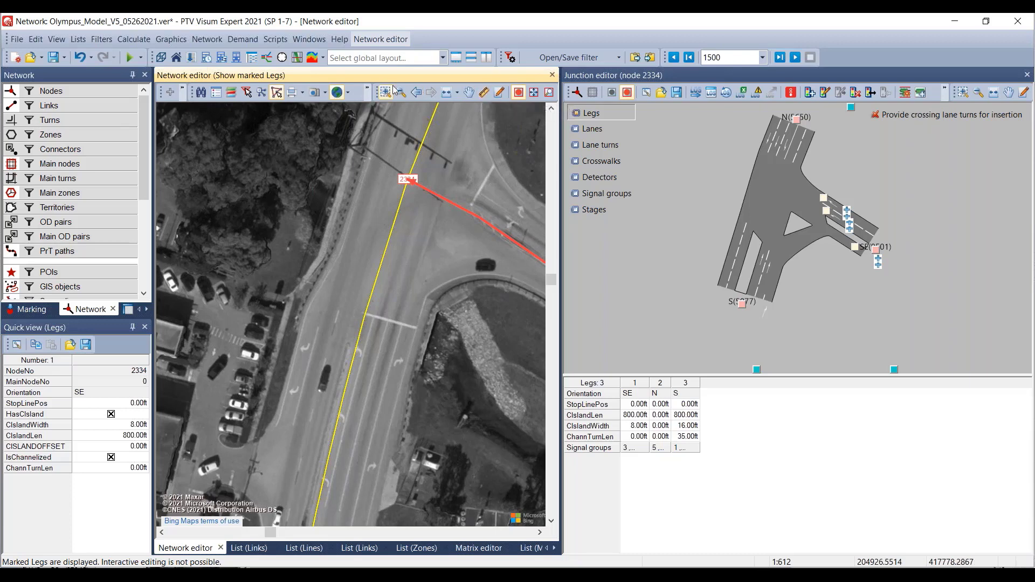
click(484, 93)
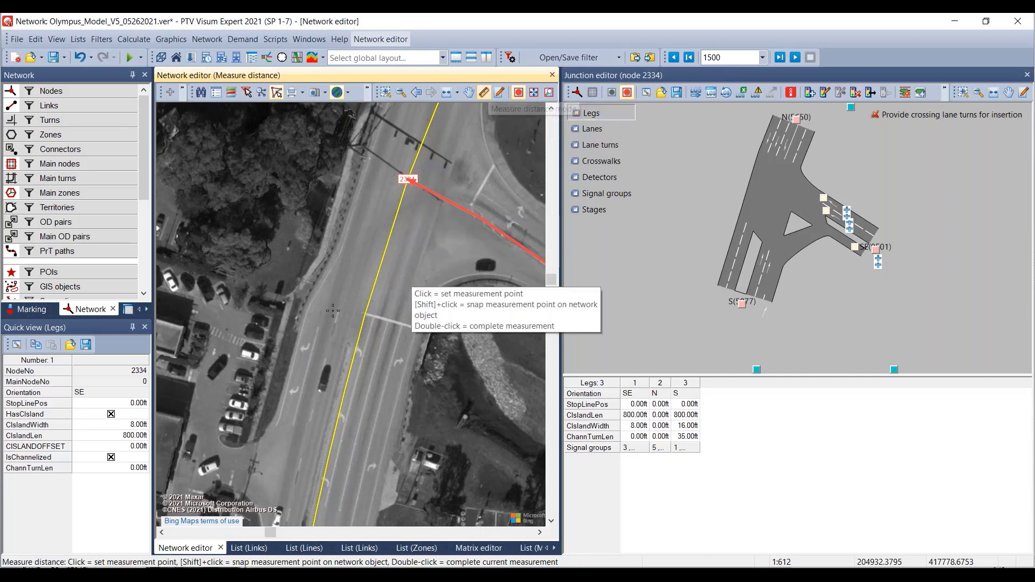
click(341, 364)
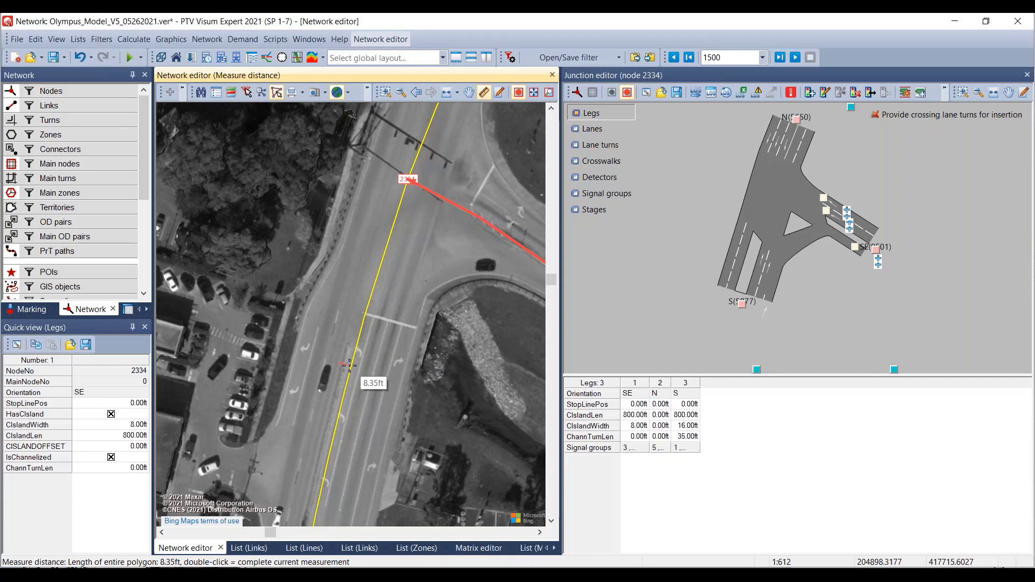
click(350, 365)
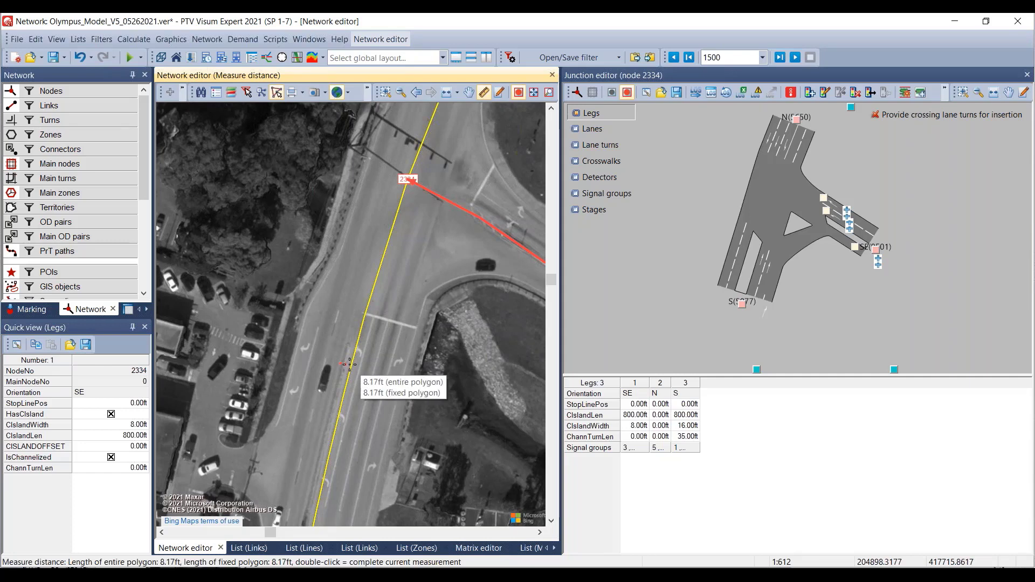
double_click(349, 365)
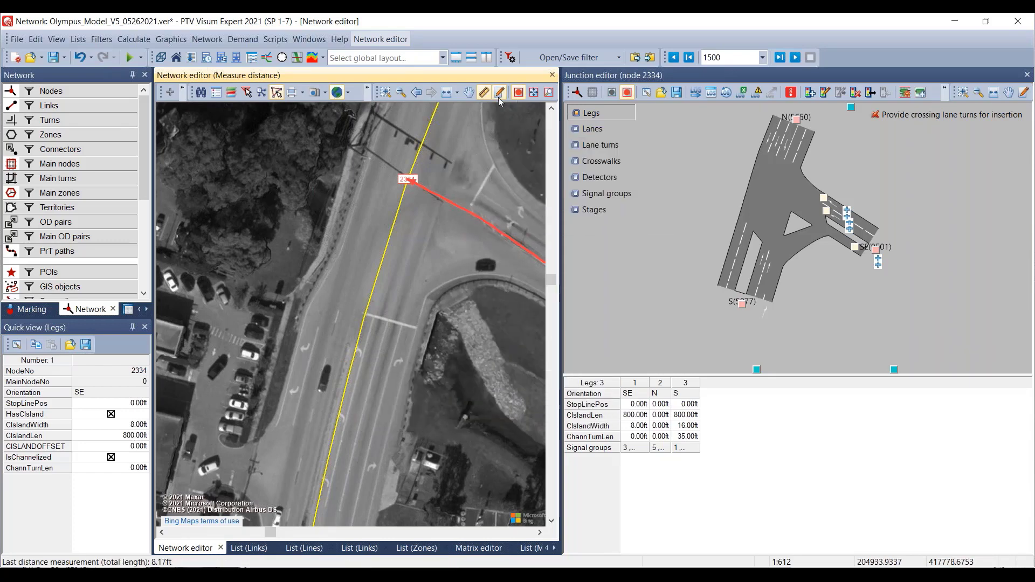
Step: Check the south leg's channelized turn length and measure the corresponding right-turn channel distance on the aerial image
click(633, 427)
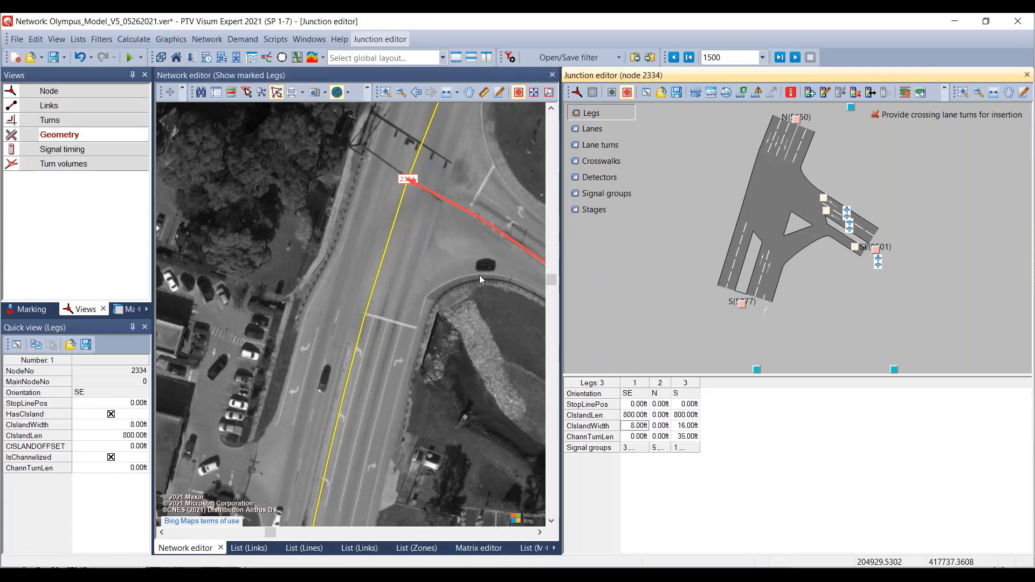
drag(488, 282, 430, 308)
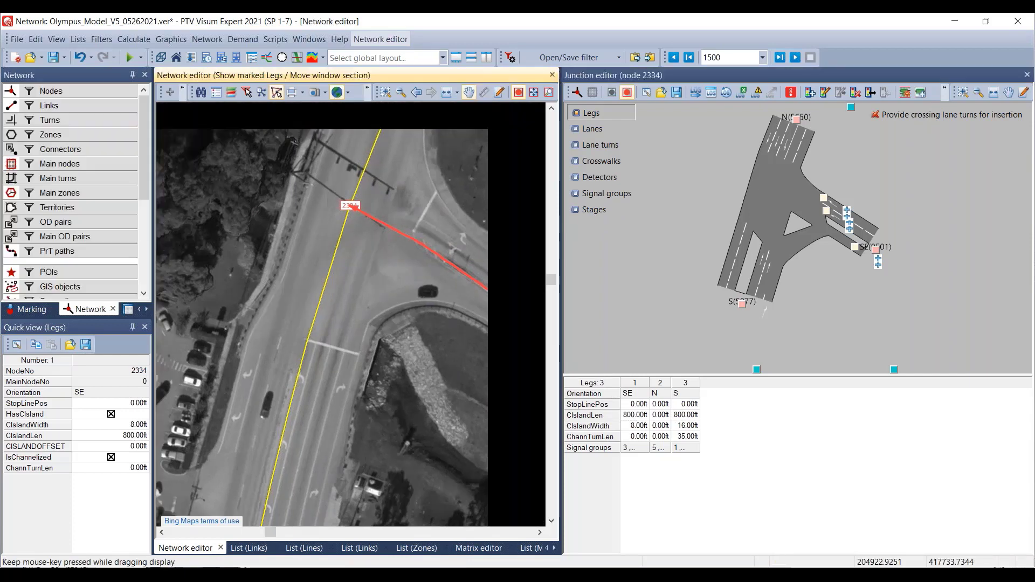
click(692, 430)
click(693, 439)
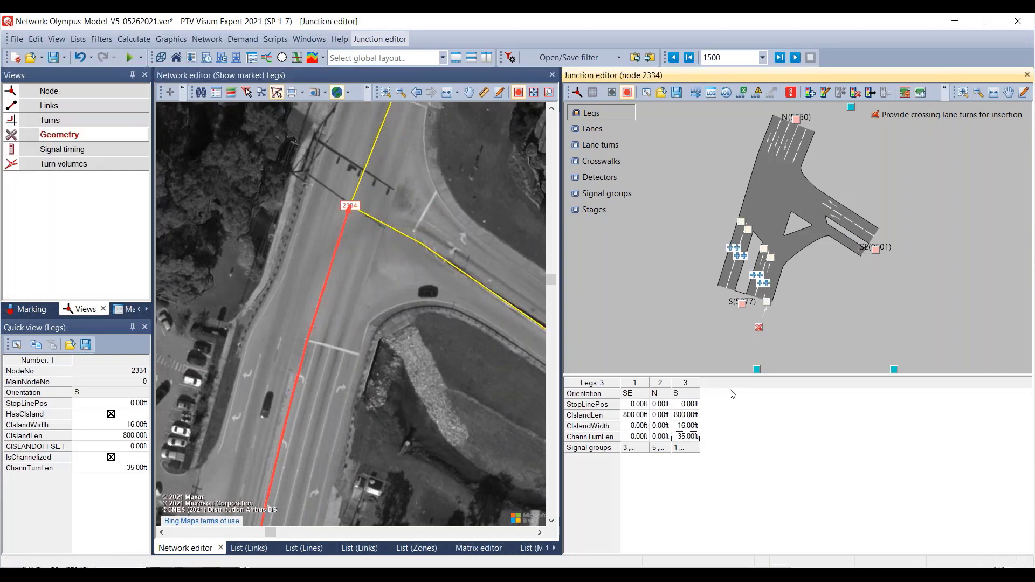
click(485, 92)
click(396, 292)
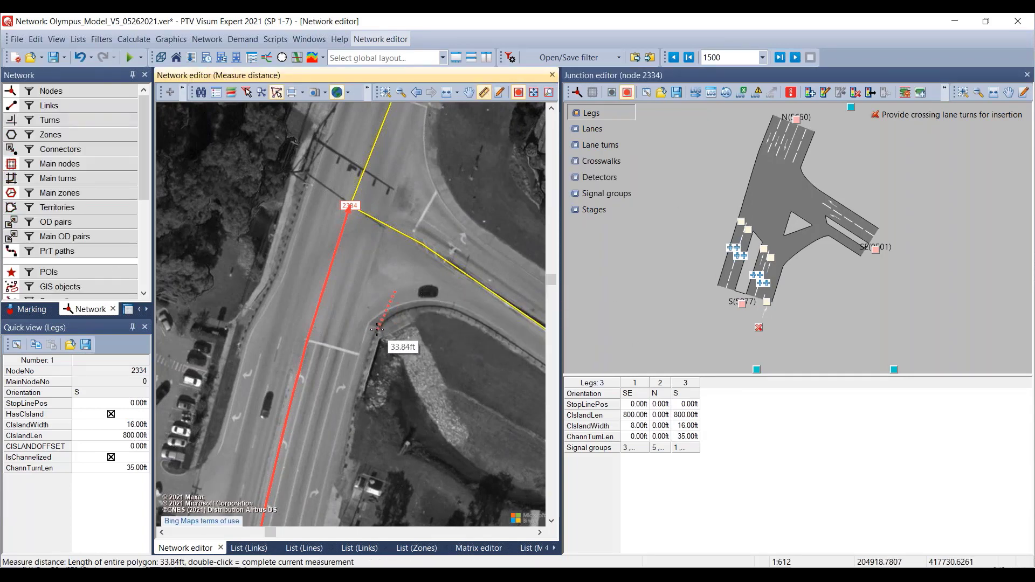
double_click(379, 332)
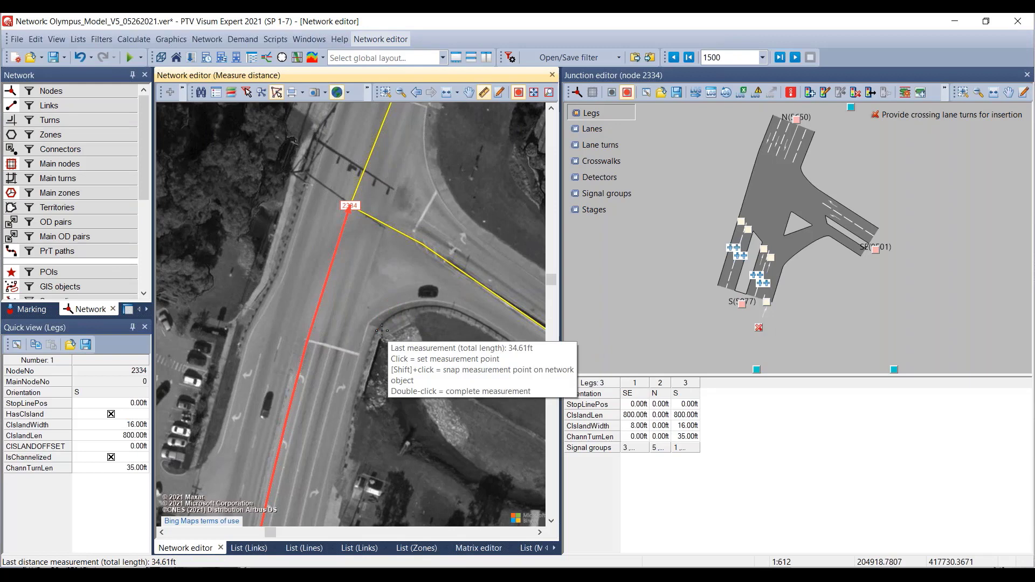
Step: Try a channelized turn length of 100 ft on the south leg and undo the change
click(685, 437)
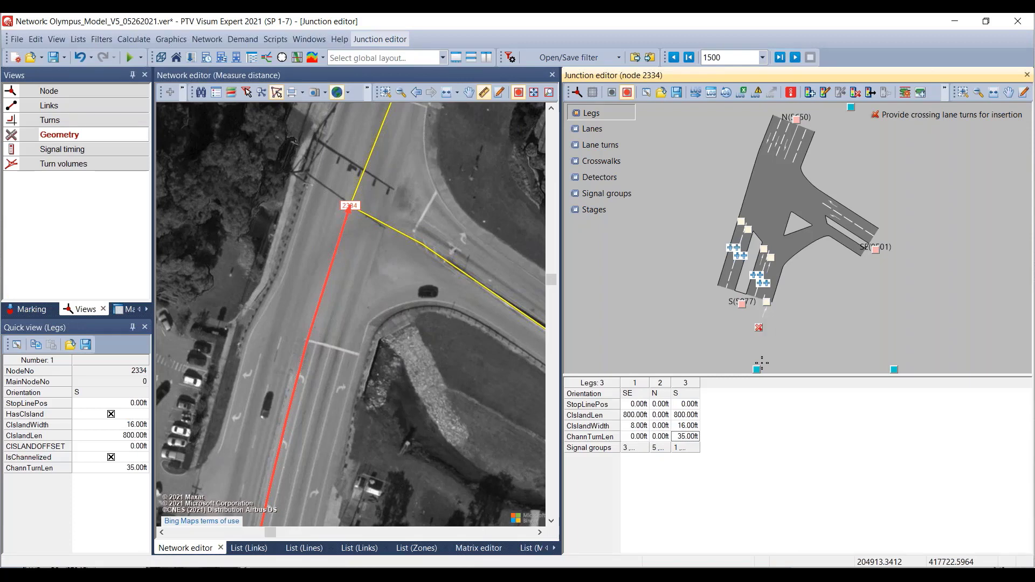
text(100)
key(Return)
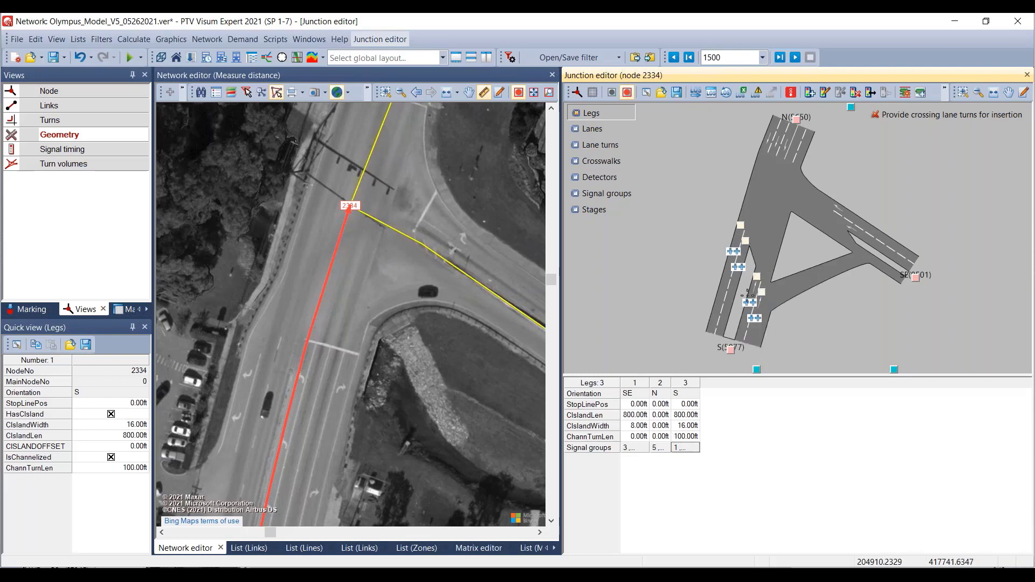
click(695, 438)
key(ctrl+z)
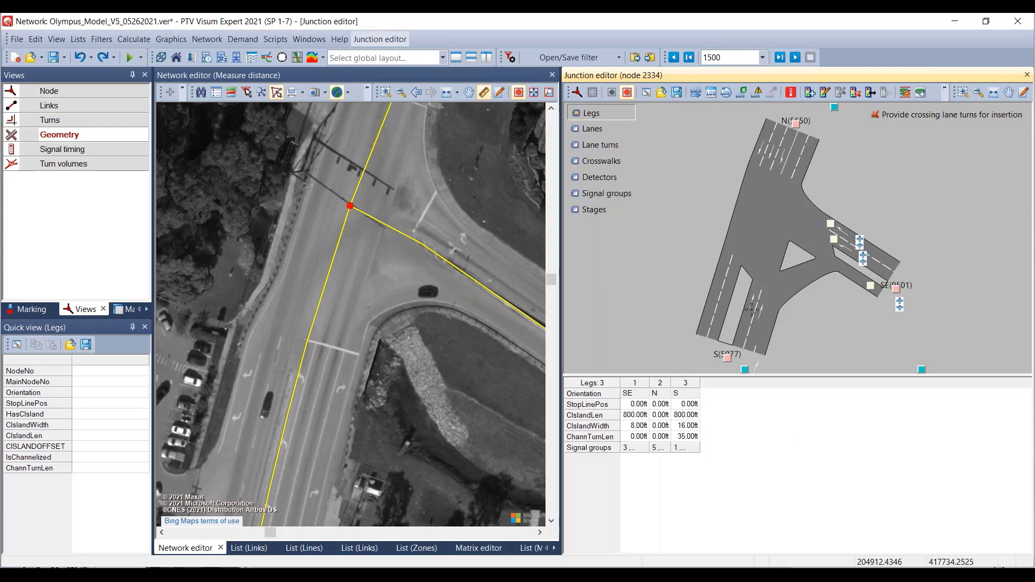
Step: Review the lane list of node 2334 and examine the turn lanes south of the node on the aerial image
drag(751, 309, 738, 286)
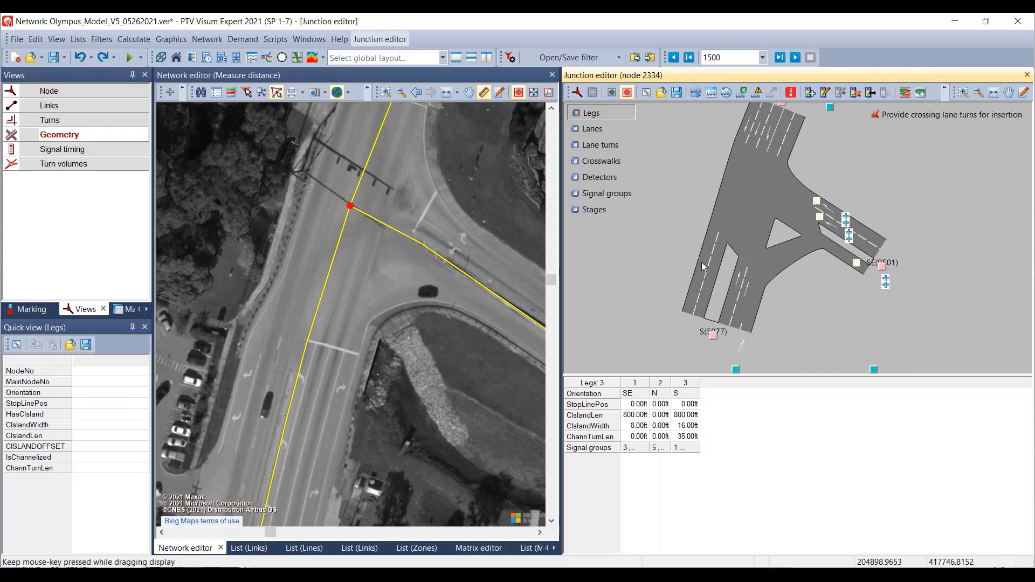
click(591, 130)
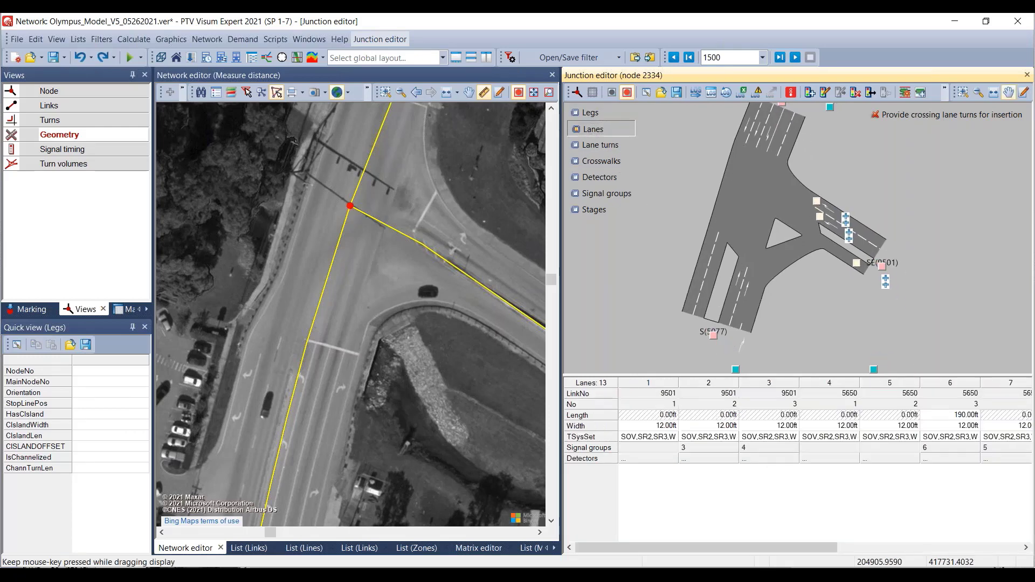
drag(716, 337, 698, 307)
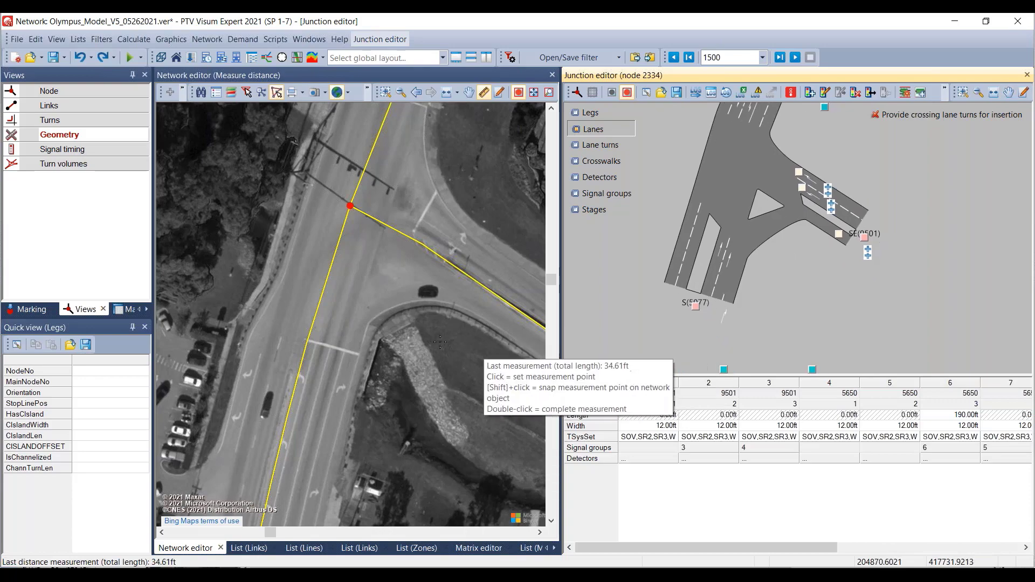
drag(388, 336, 375, 238)
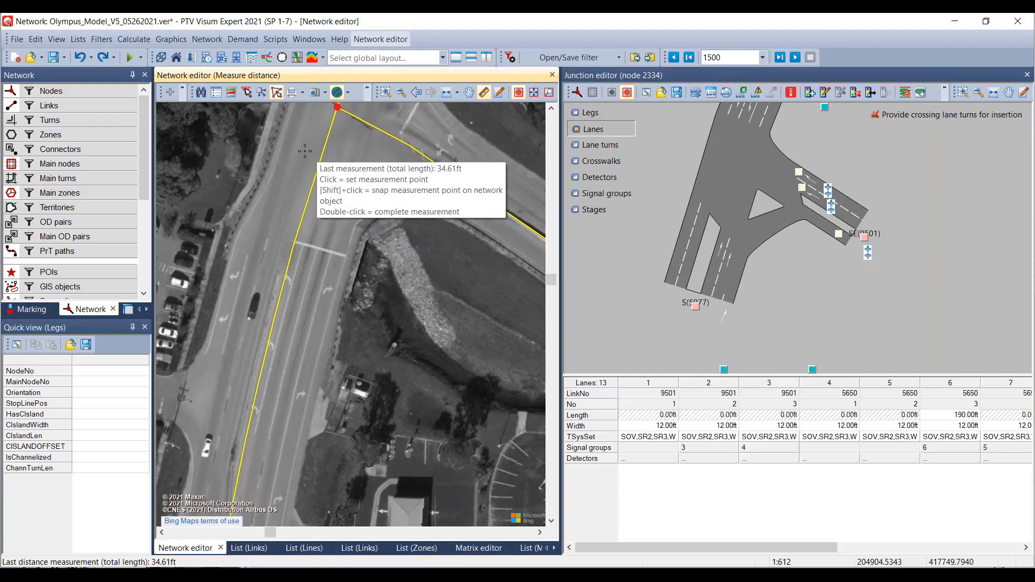
drag(291, 138, 339, 220)
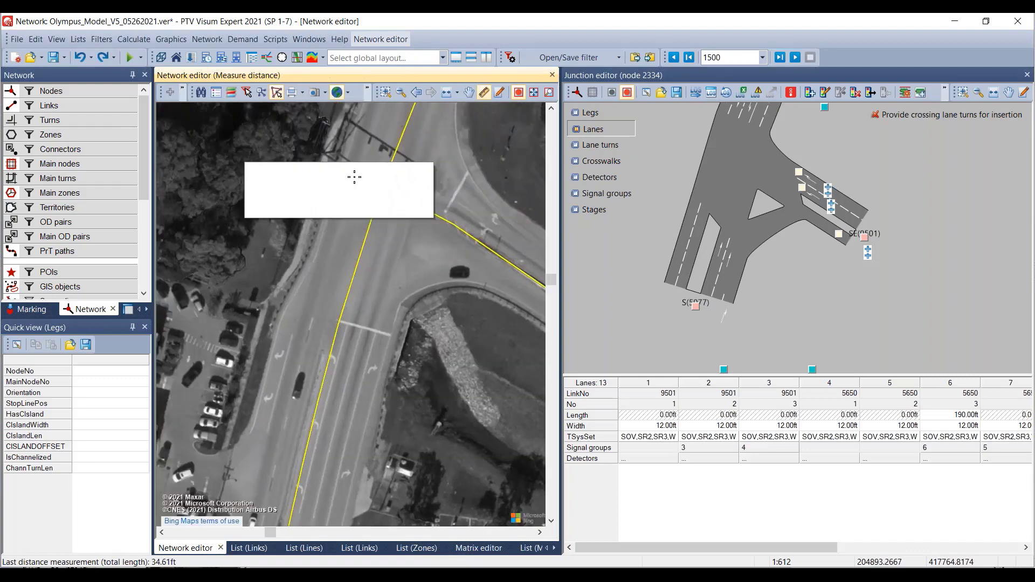
drag(327, 336, 317, 206)
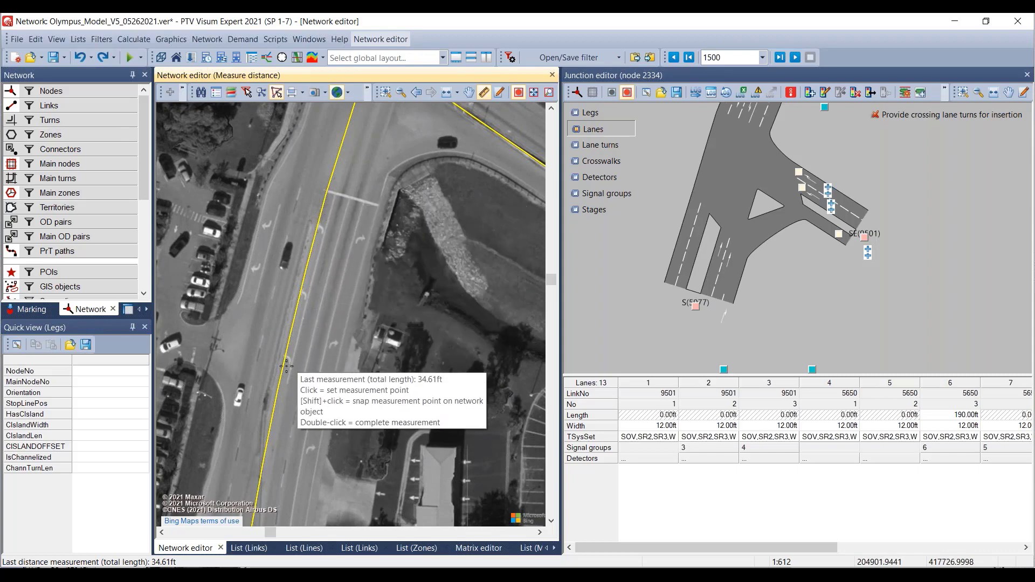
drag(364, 318, 370, 287)
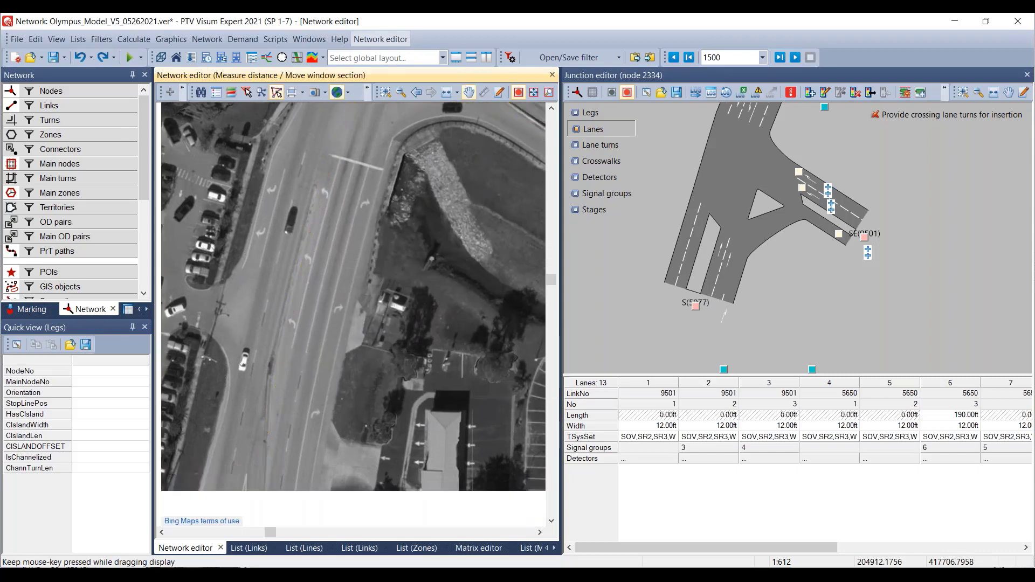
click(647, 267)
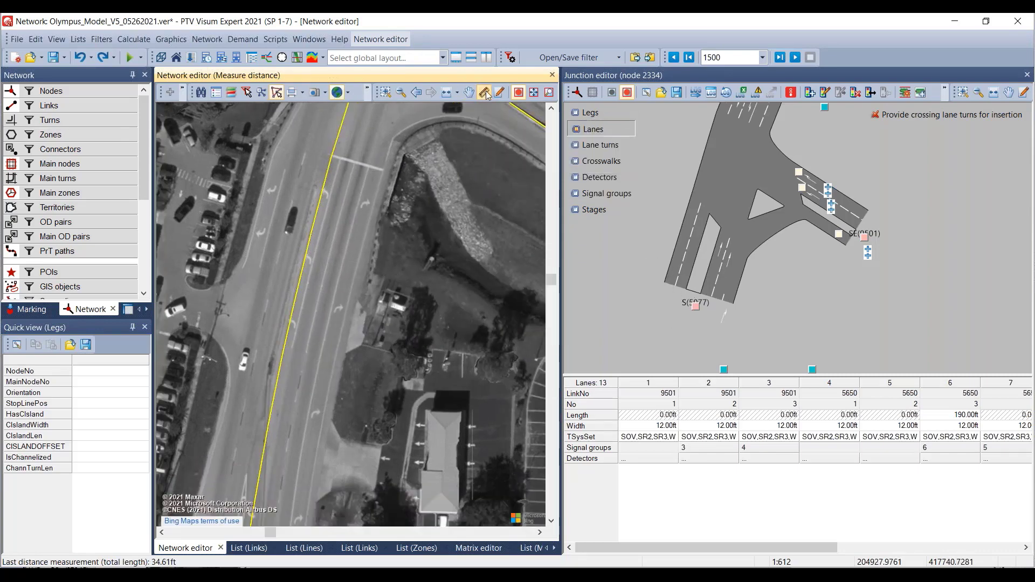
Step: Set the channelized turn length of the south leg to 0 ft
click(696, 309)
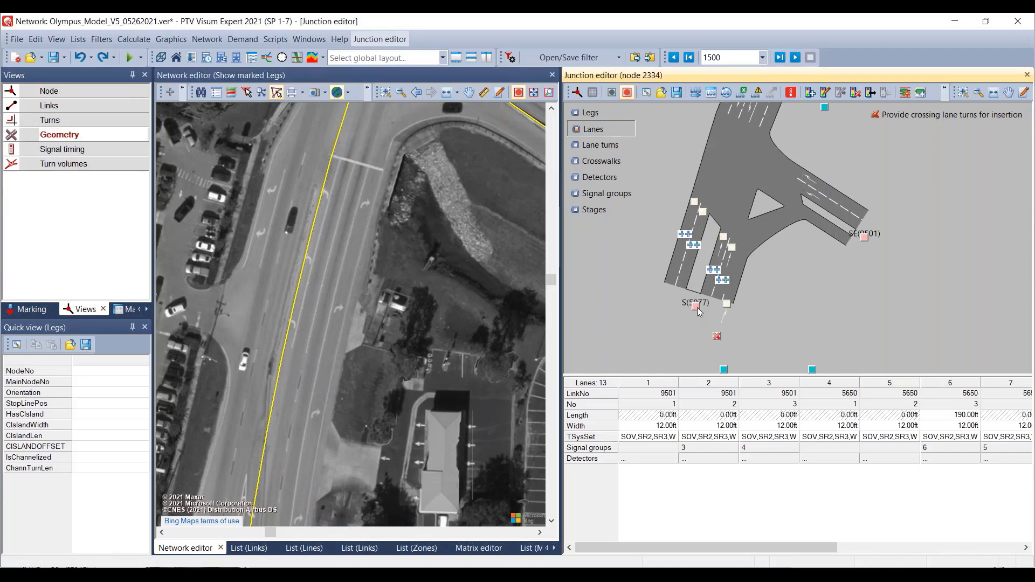
scroll(719, 266, up, 1)
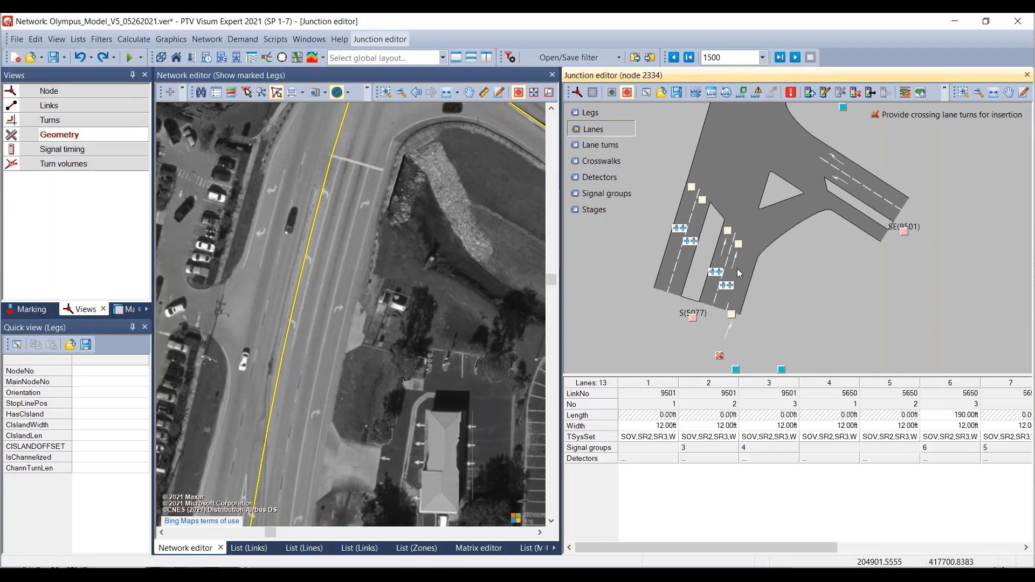
click(590, 116)
click(688, 436)
text(0)
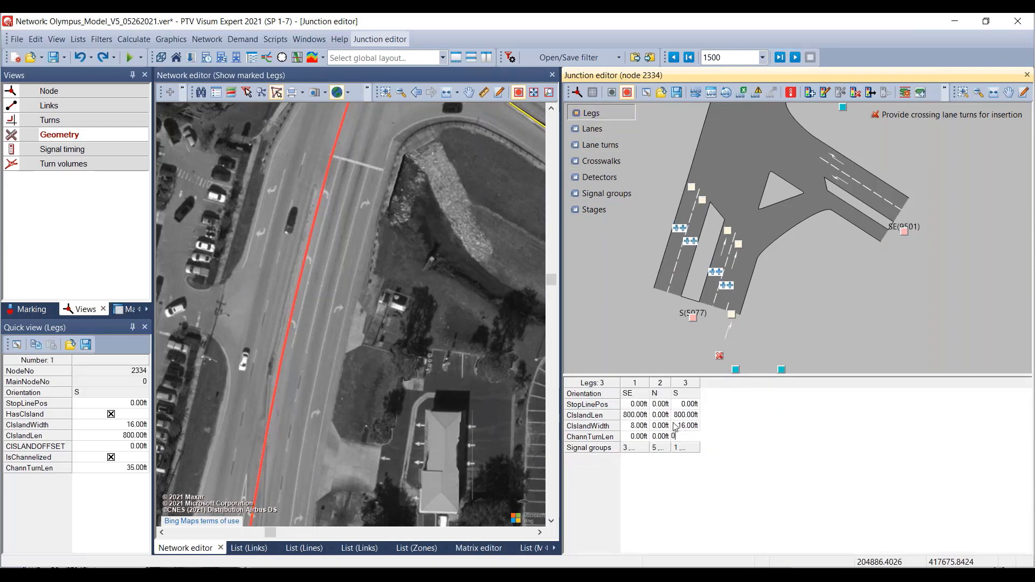
key(Return)
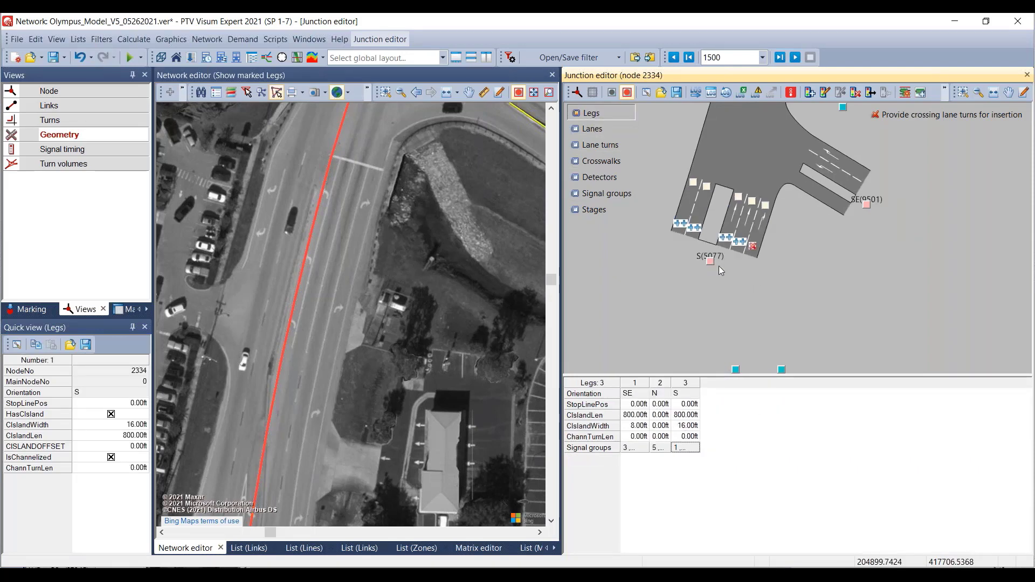
scroll(720, 267, up, 2)
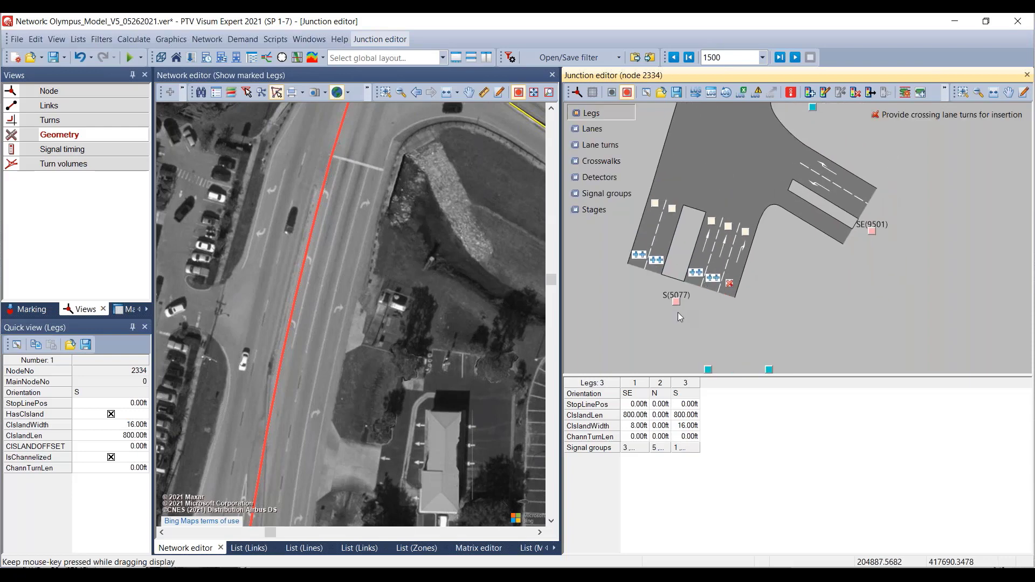
Step: Add a further pocket lane beside the right-turn pocket on the south leg and delete it again
click(594, 130)
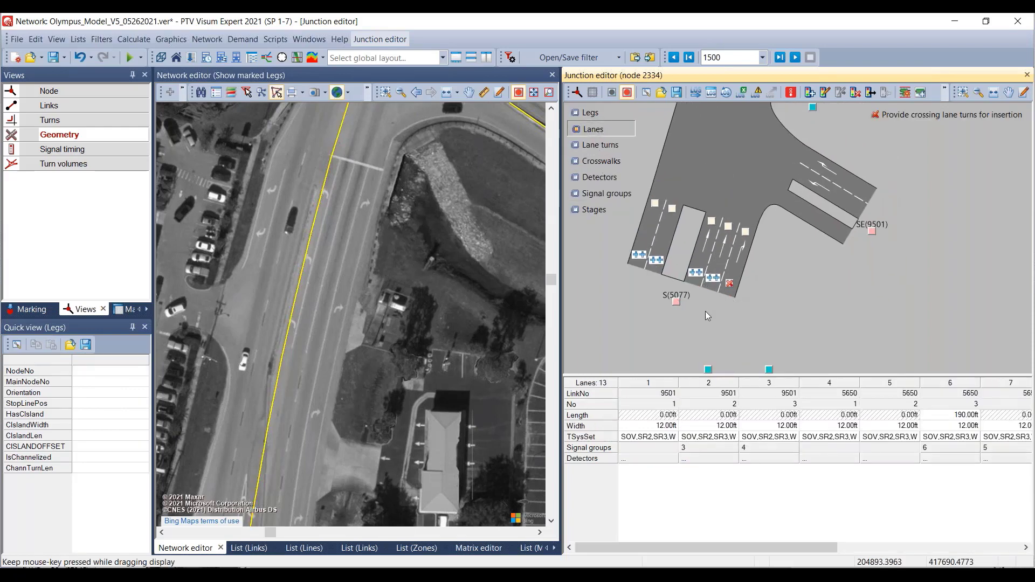
click(720, 280)
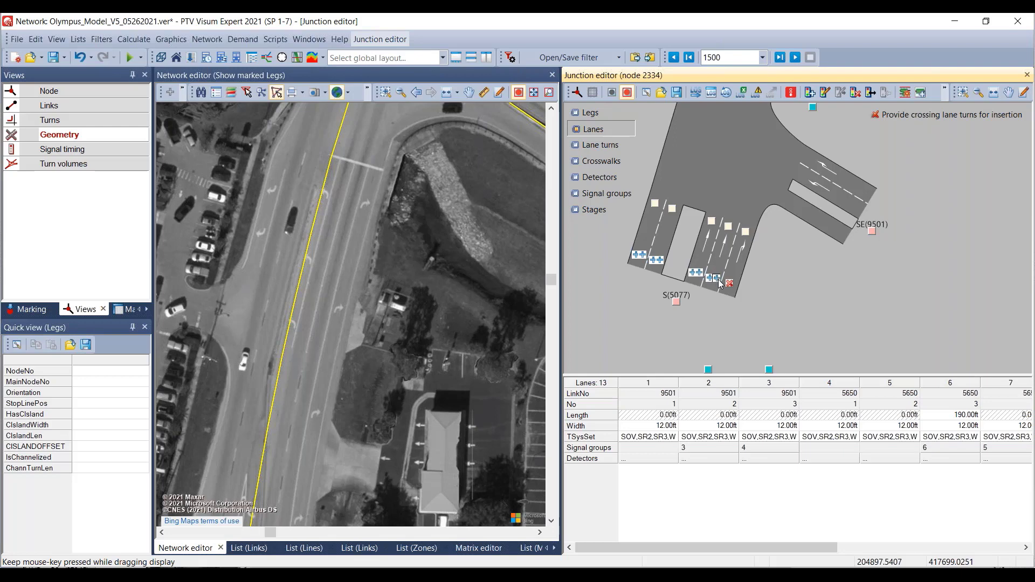
click(721, 283)
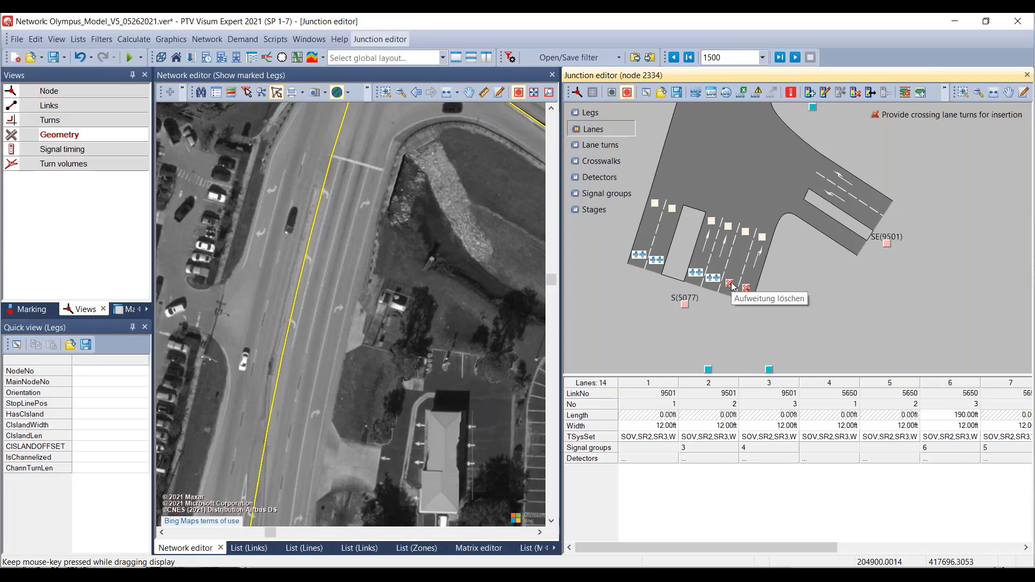
click(731, 283)
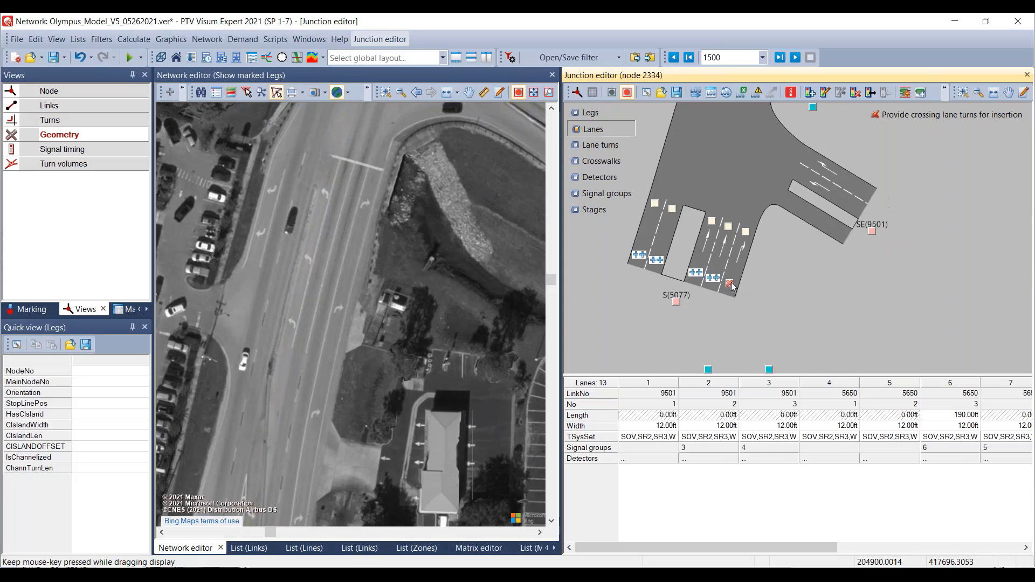
Step: Check the length of the right-turn pocket lane on the south leg and the junction's lane turns
click(745, 233)
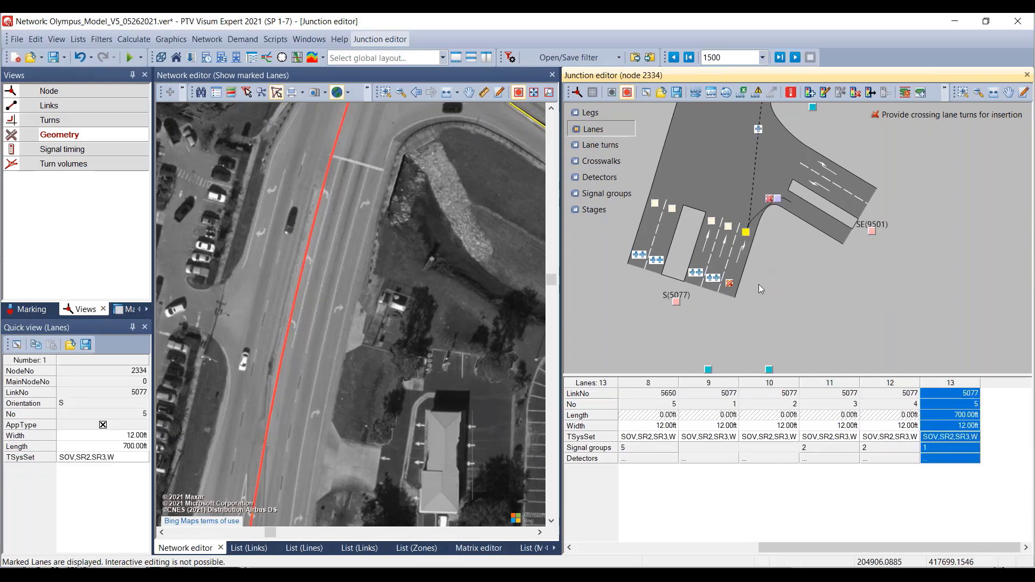
click(970, 417)
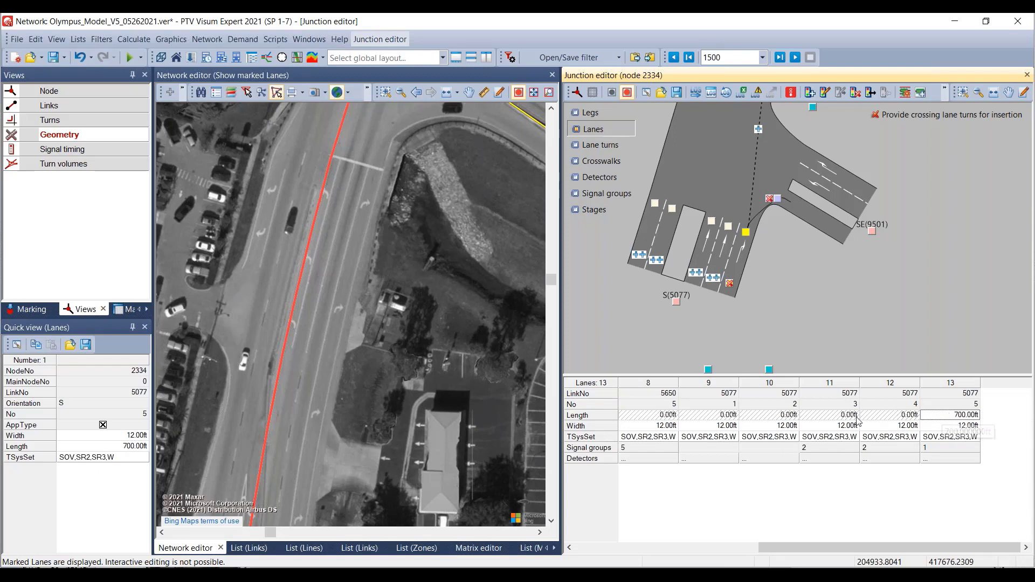
click(604, 145)
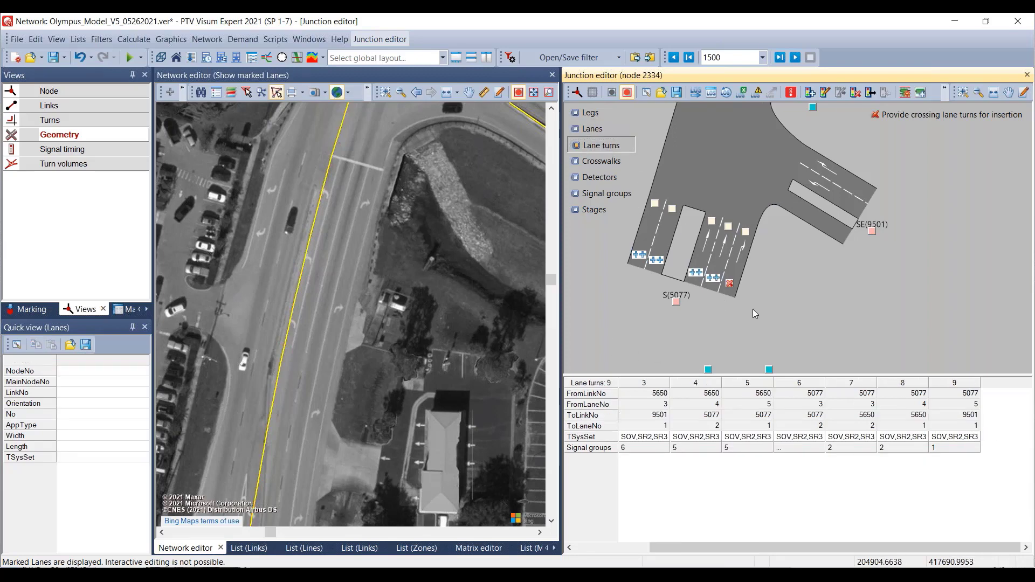
mouse_move(753, 309)
mouse_down()
mouse_move(735, 355)
mouse_move(728, 330)
mouse_move(762, 325)
mouse_up()
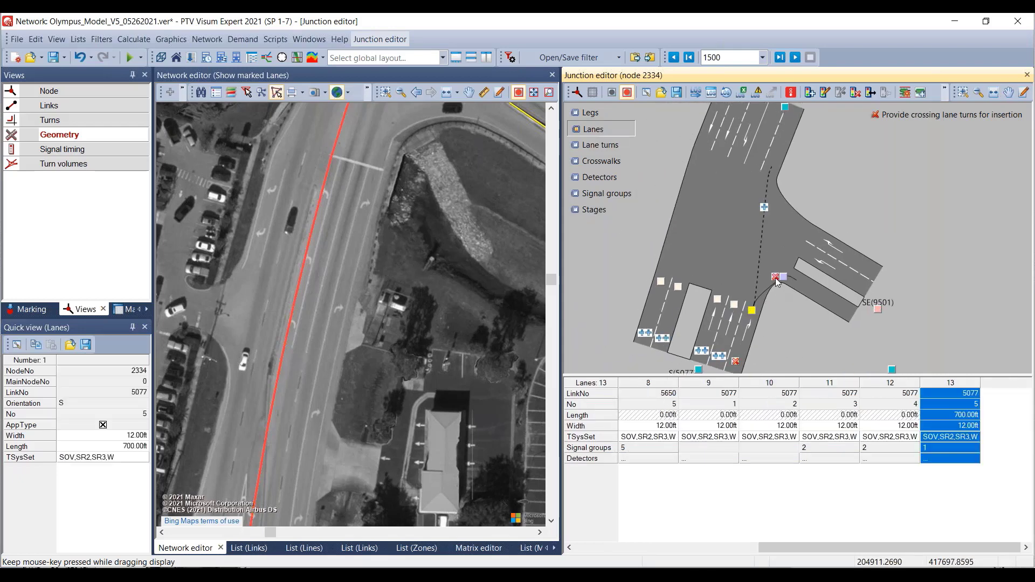
Step: Add and remove a through turn from the south leg's right-turn lane, and delete and recreate its right turn to the southeast leg
click(764, 208)
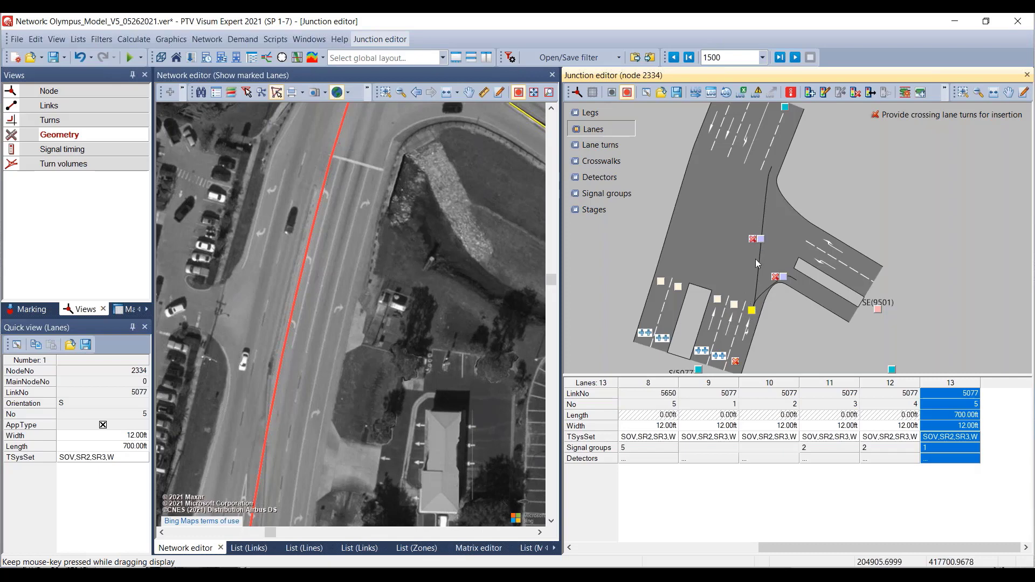
ctrl+click(741, 237)
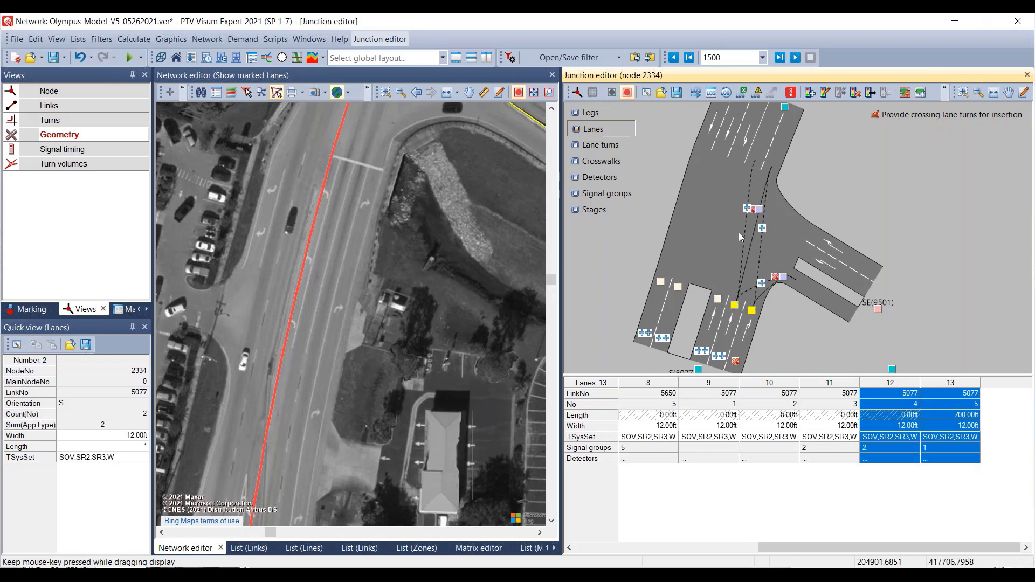
ctrl+click(738, 315)
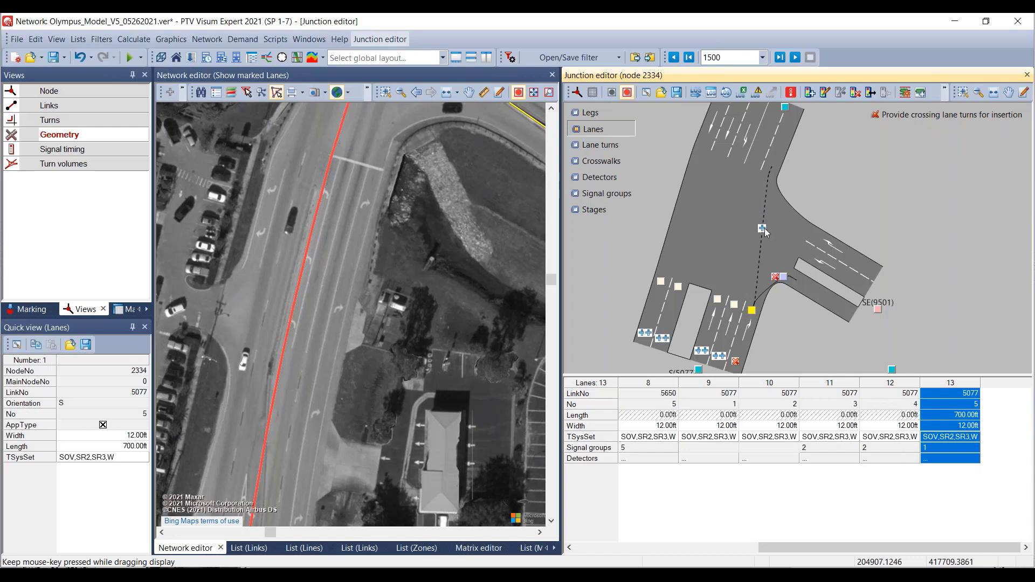
click(776, 277)
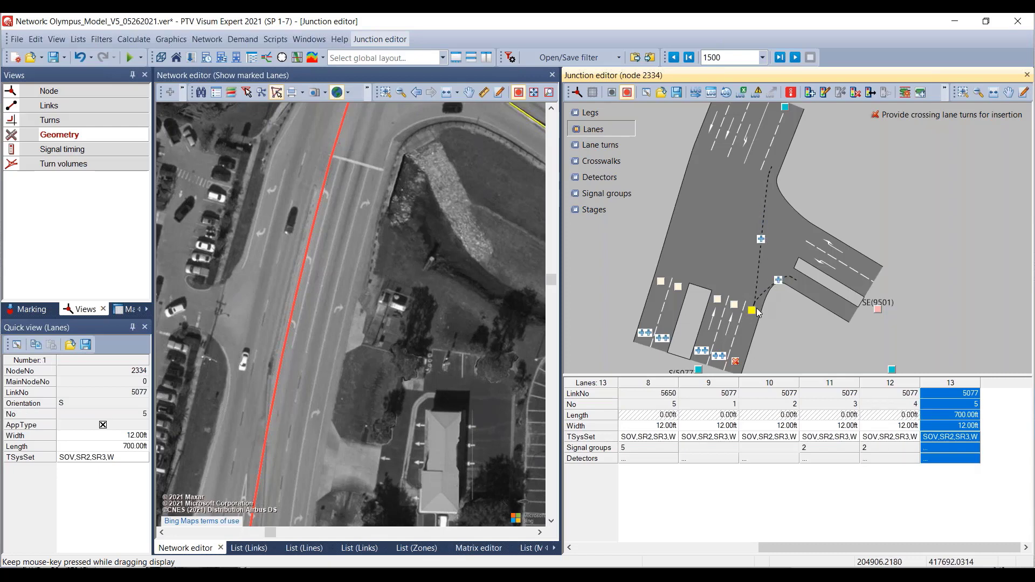
click(780, 280)
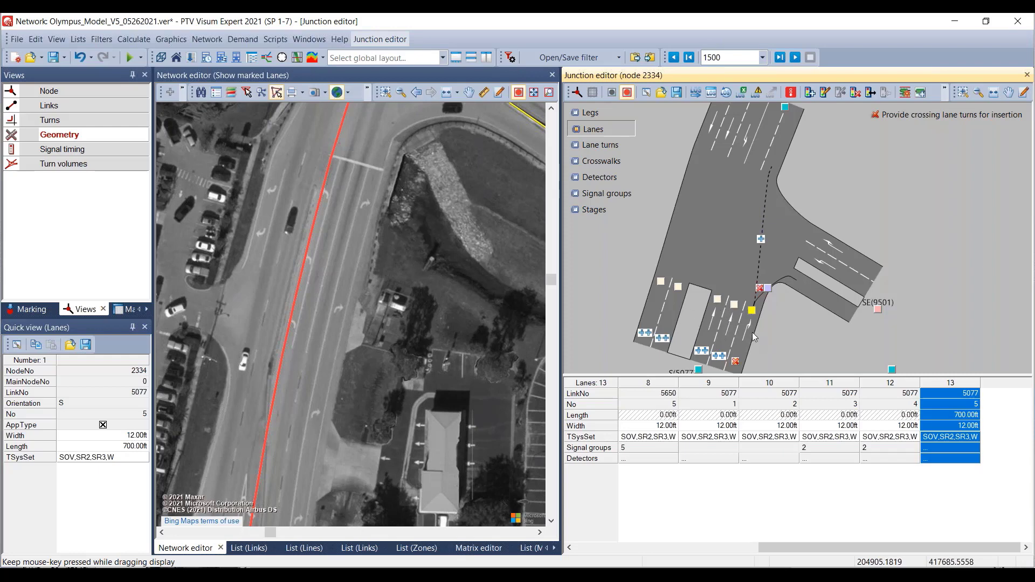
Step: Insert crosswalks in both directions across the two carriageways of the southeast leg
click(602, 161)
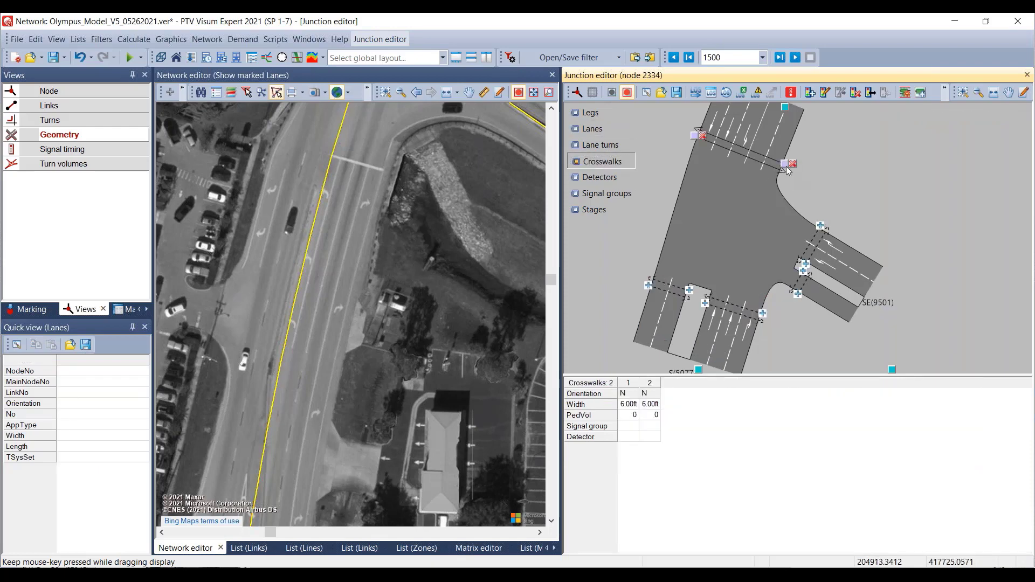
drag(836, 210, 842, 215)
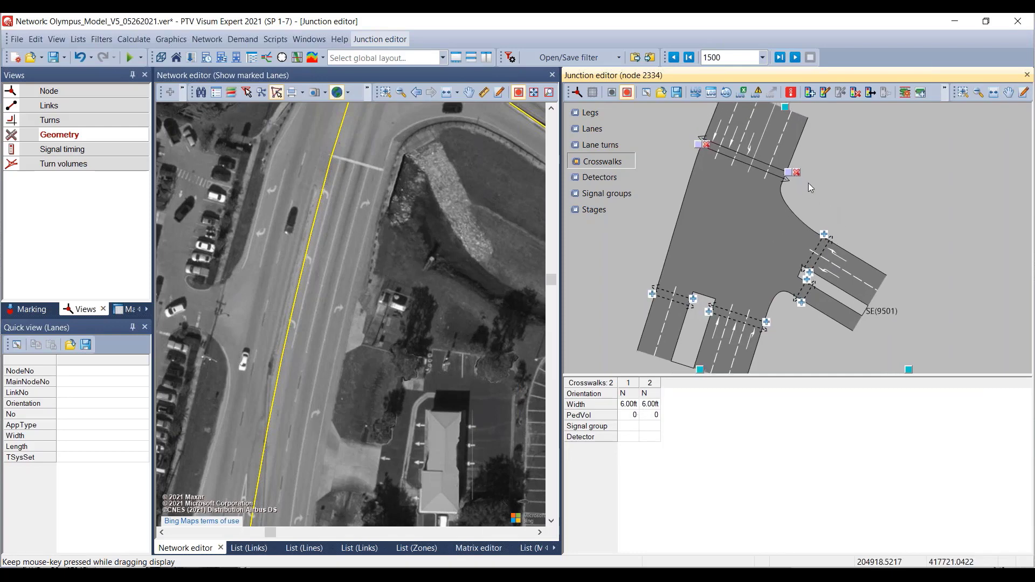
click(824, 234)
click(830, 236)
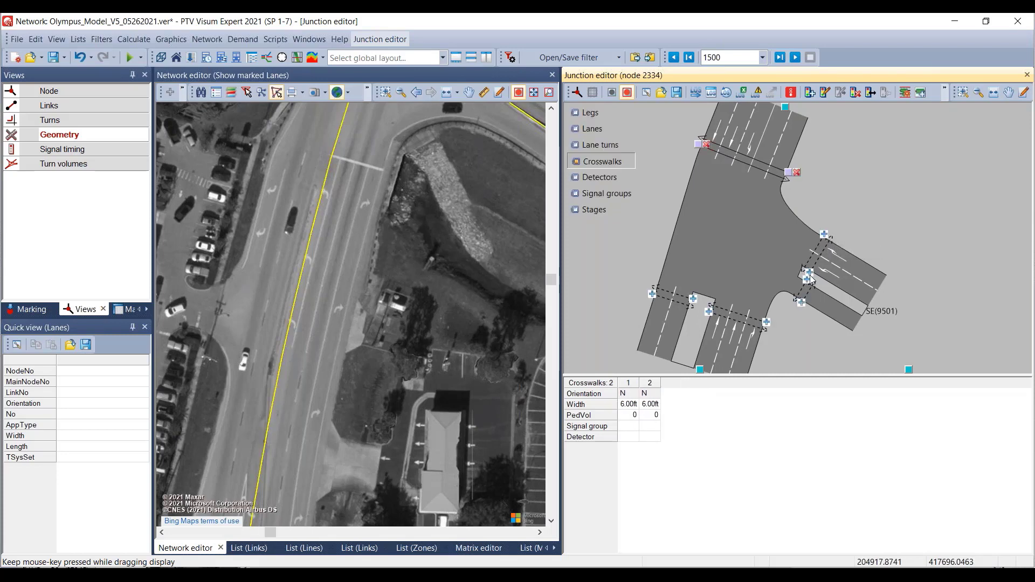
click(824, 234)
click(809, 272)
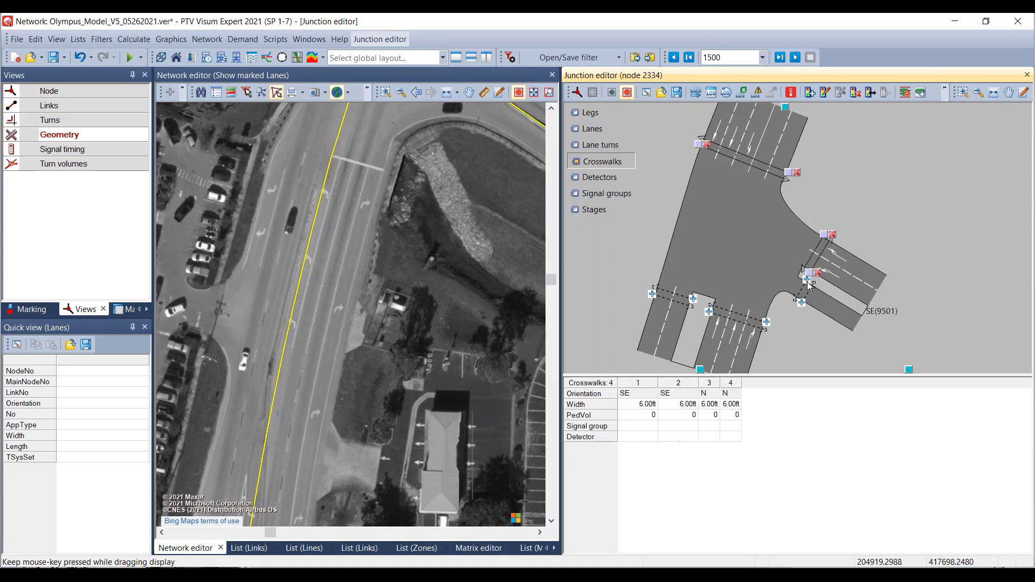
click(807, 279)
click(802, 301)
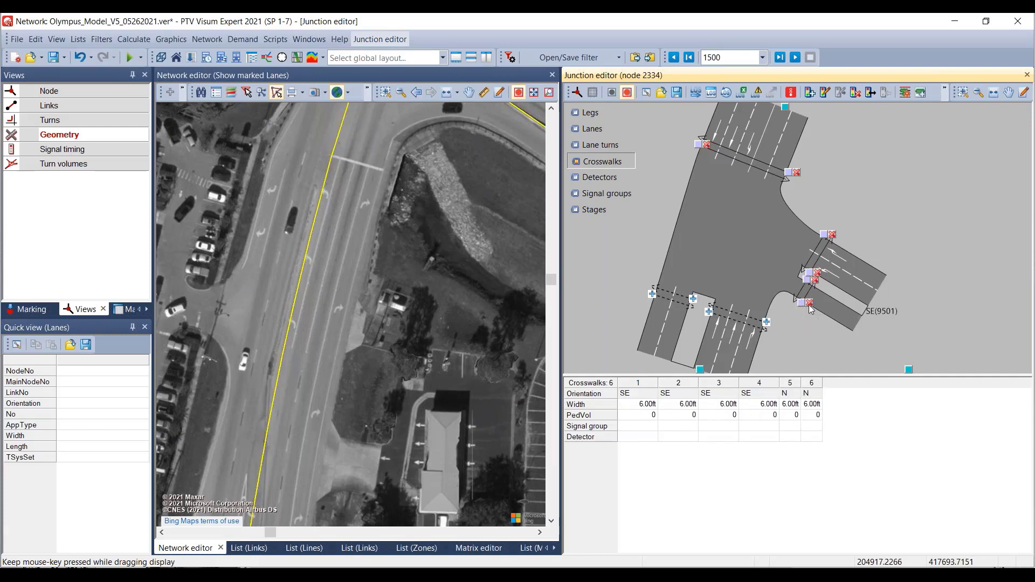
Step: Delete all the crosswalks on the southeast leg
click(809, 303)
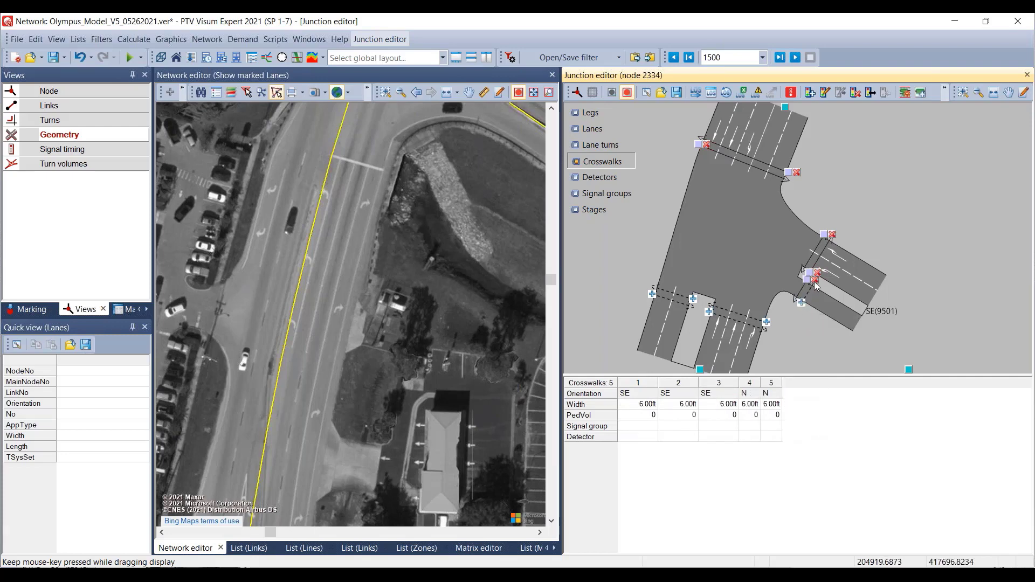
click(815, 280)
click(818, 272)
click(832, 235)
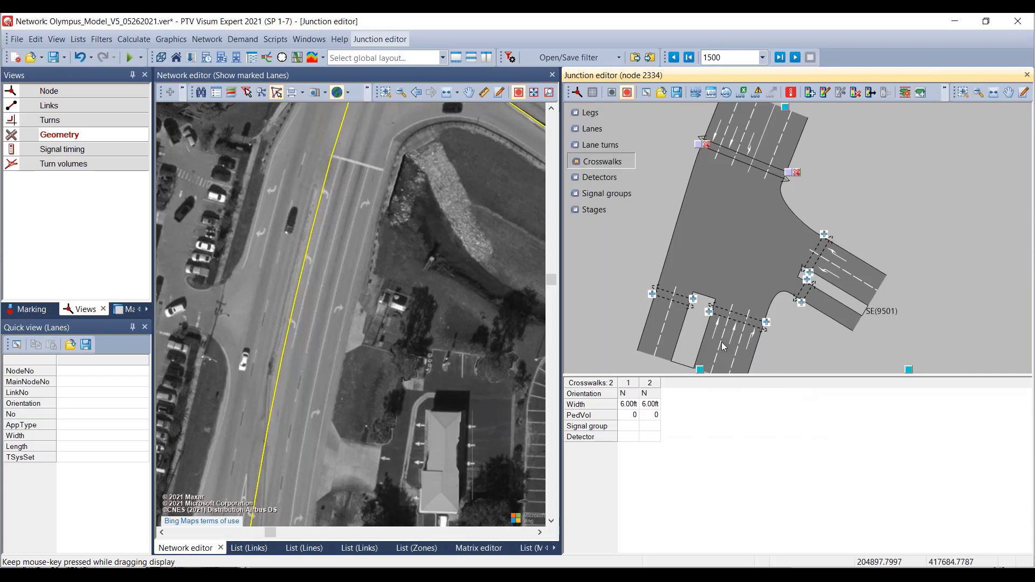
Step: Check the width, pedestrian volume, signal group and detector attributes of the first north leg crosswalk
click(635, 405)
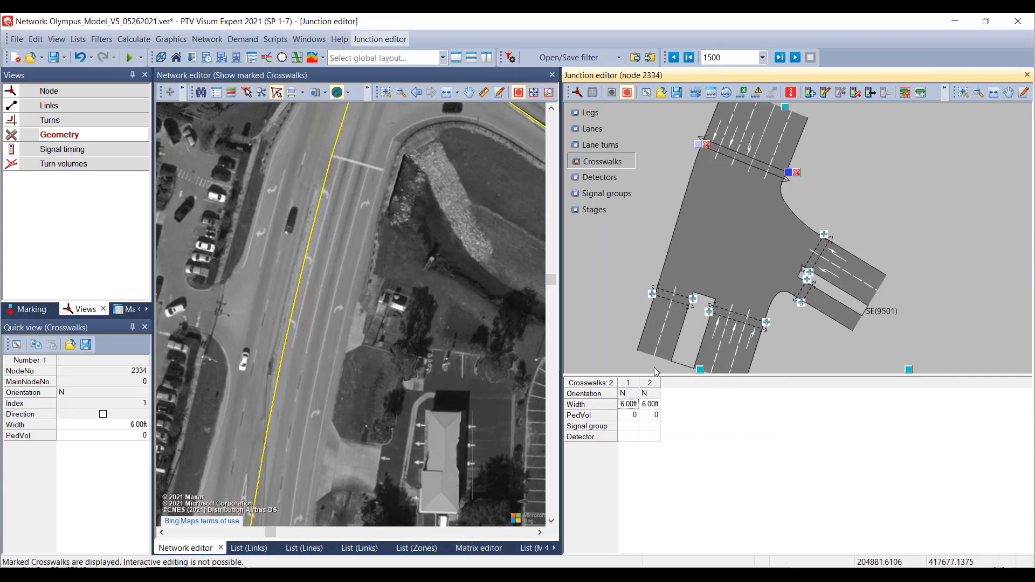
key(Down)
key(Down)
key(Down)
key(Up)
key(Up)
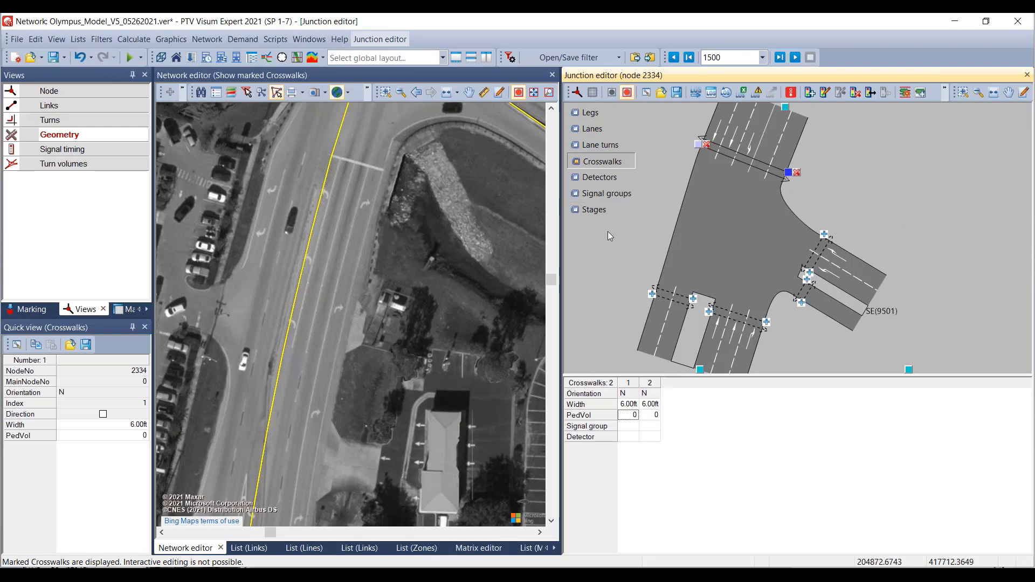
Step: Delete signal controller 2334 from the junction and confirm the deletion
click(430, 220)
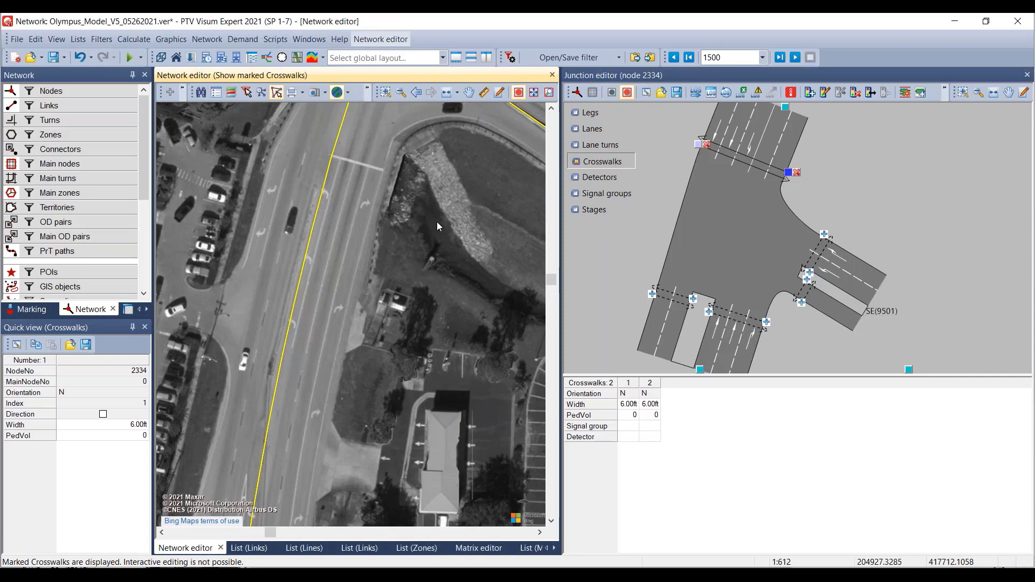
scroll(442, 218, down, 1)
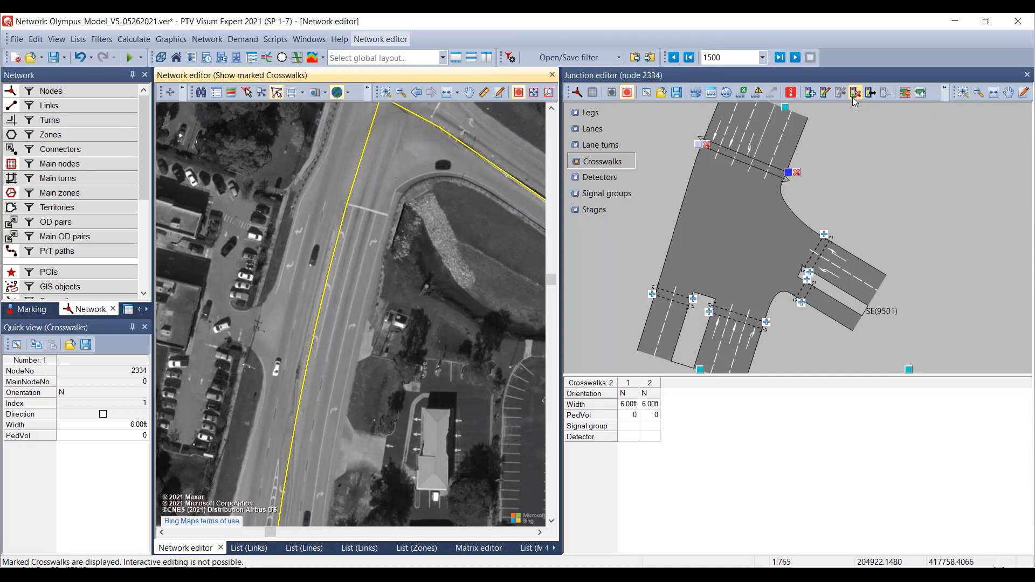
click(854, 98)
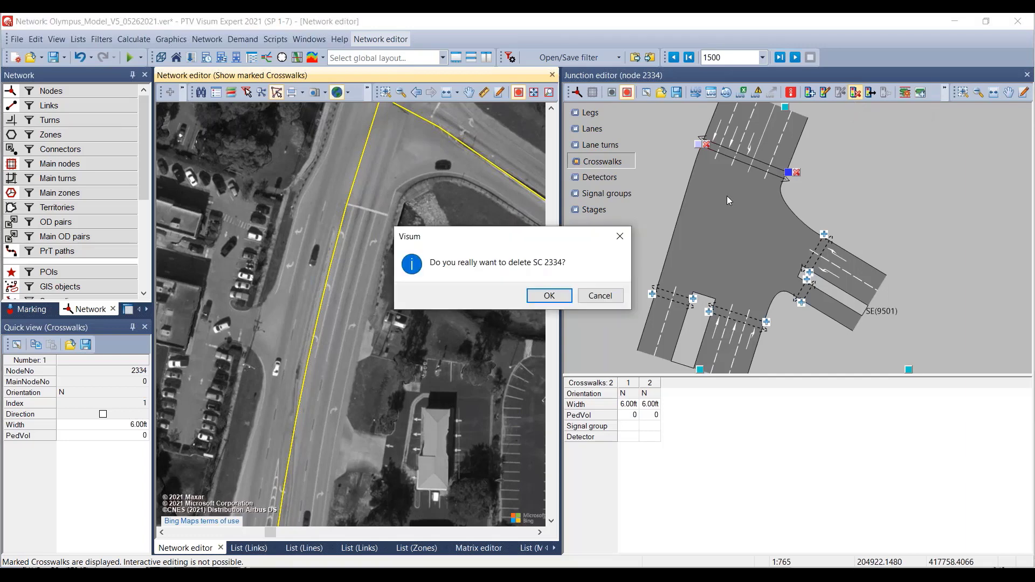
click(549, 296)
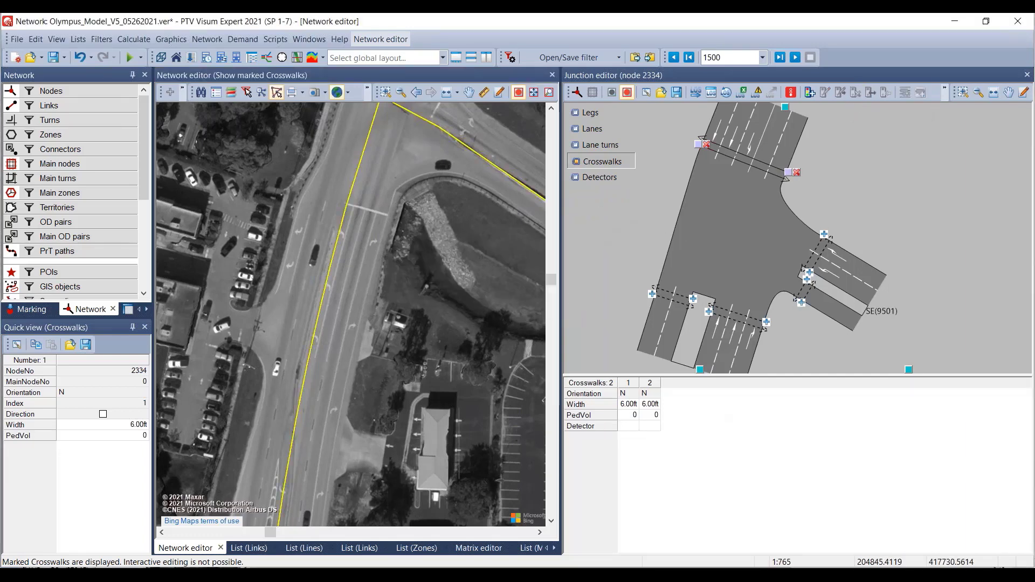
Step: Set the control type of node 2334 to Signalized in its node attributes
click(65, 91)
click(624, 251)
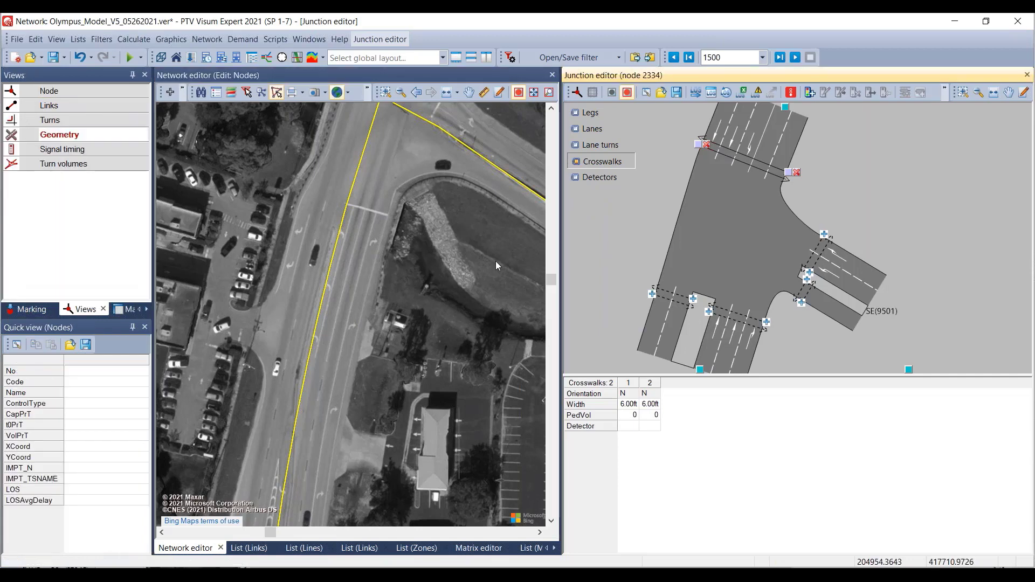
drag(640, 311, 662, 317)
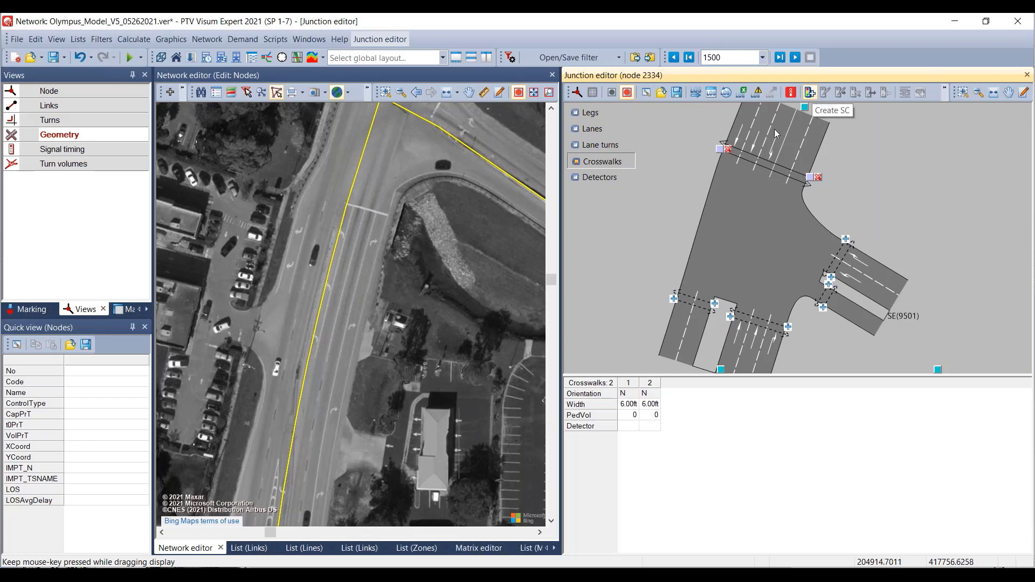
click(59, 91)
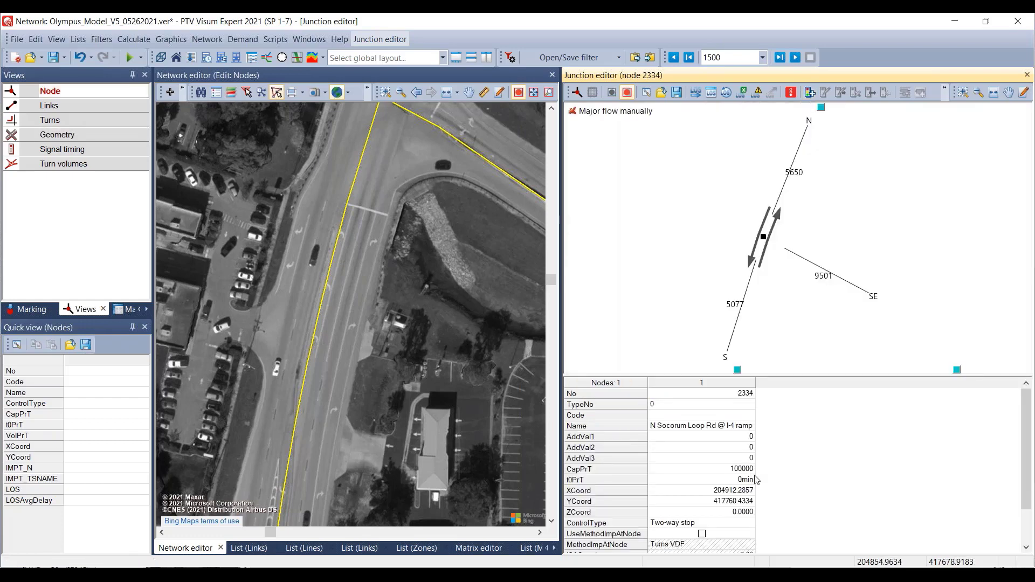
click(750, 523)
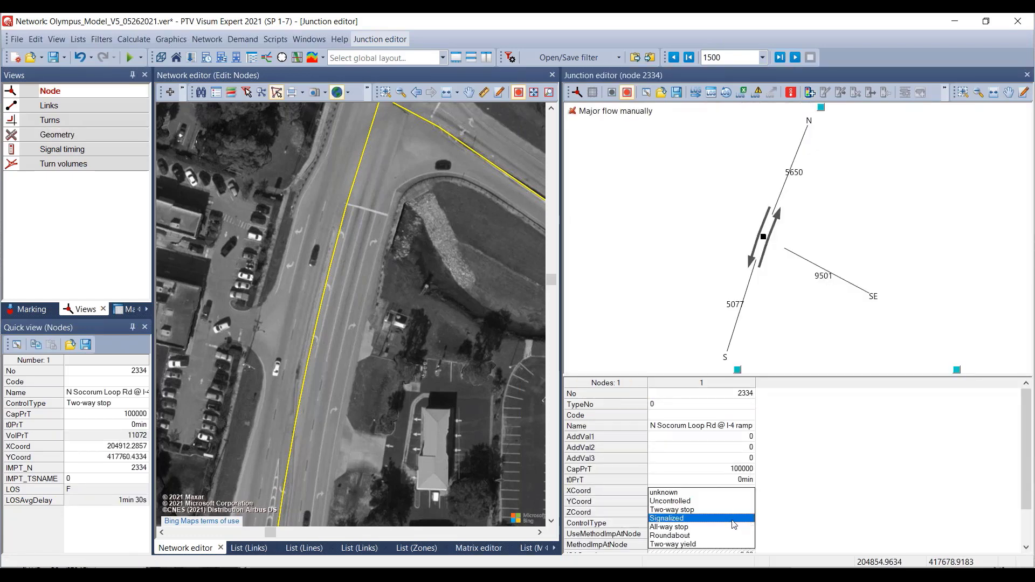
click(738, 519)
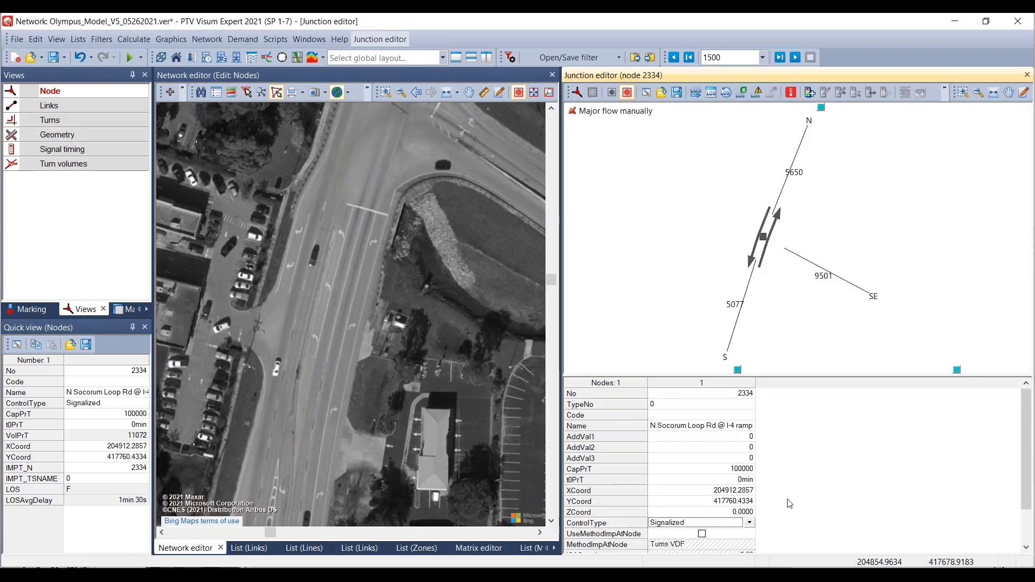
click(810, 96)
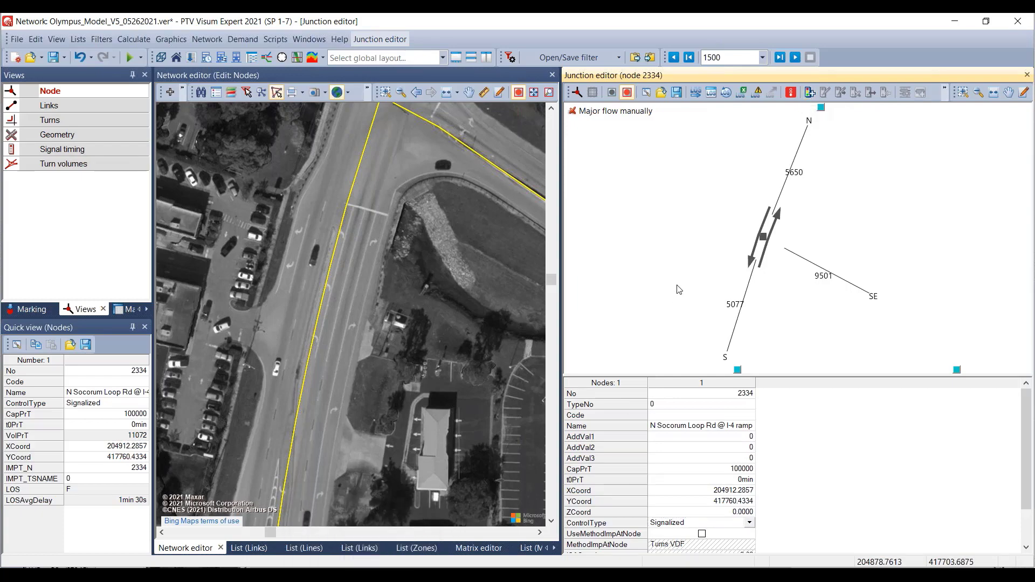
Step: Switch to File Explorer and open the Program Files folder on Local Disk (C:)
key(super+e)
click(307, 124)
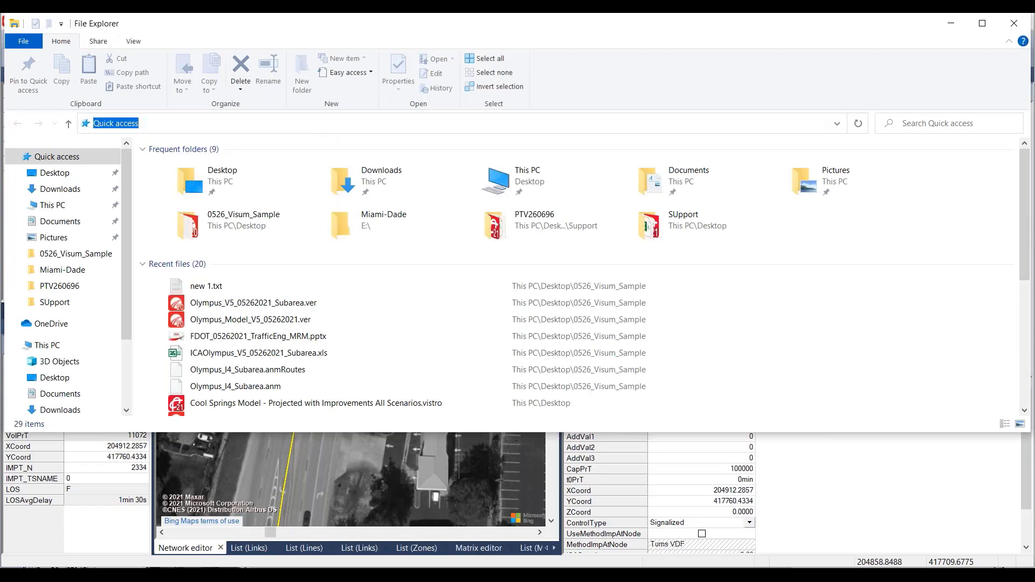
text(c)
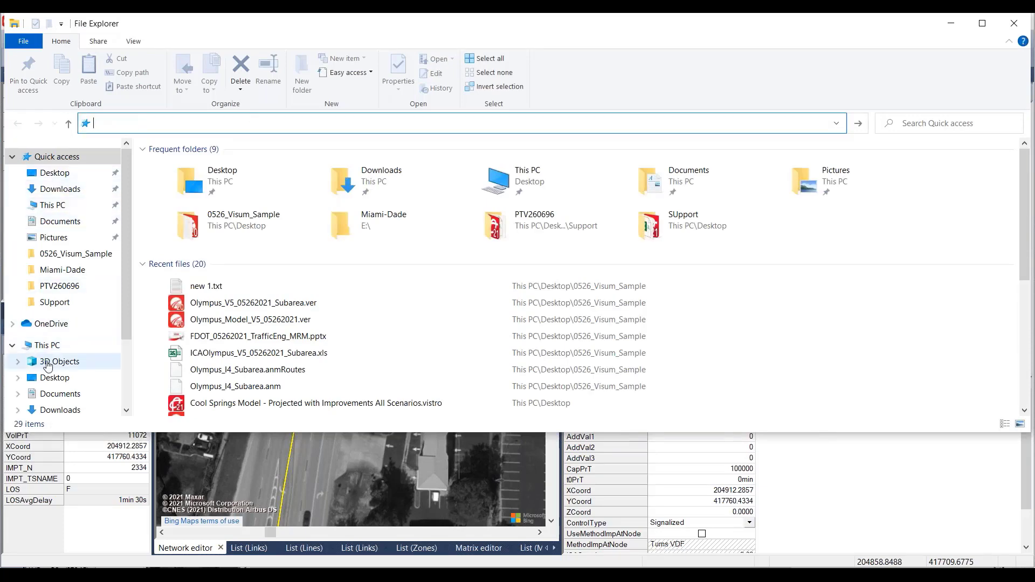
scroll(64, 366, down, 1)
scroll(72, 362, down, 1)
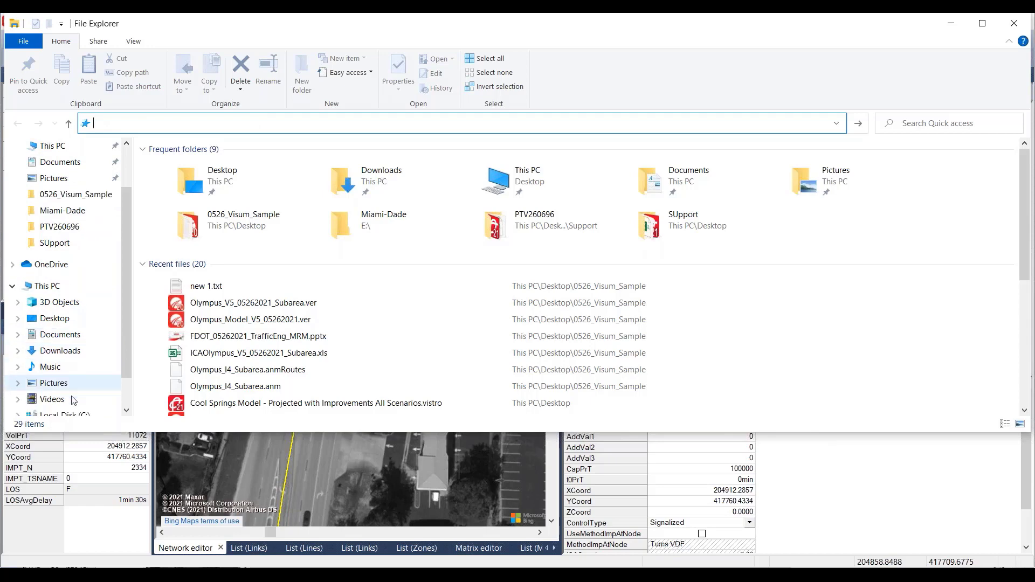
click(75, 414)
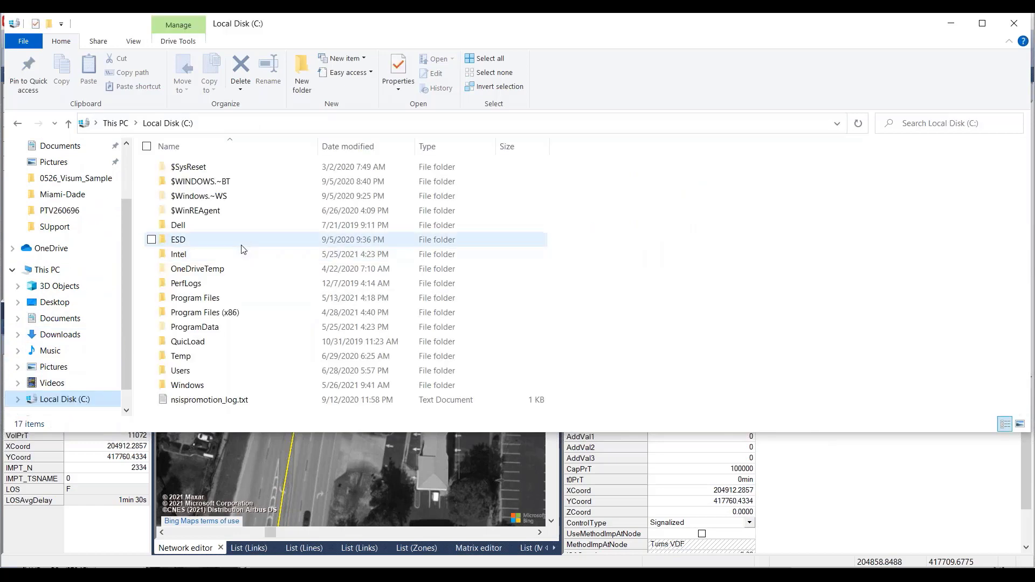
click(208, 303)
double_click(207, 303)
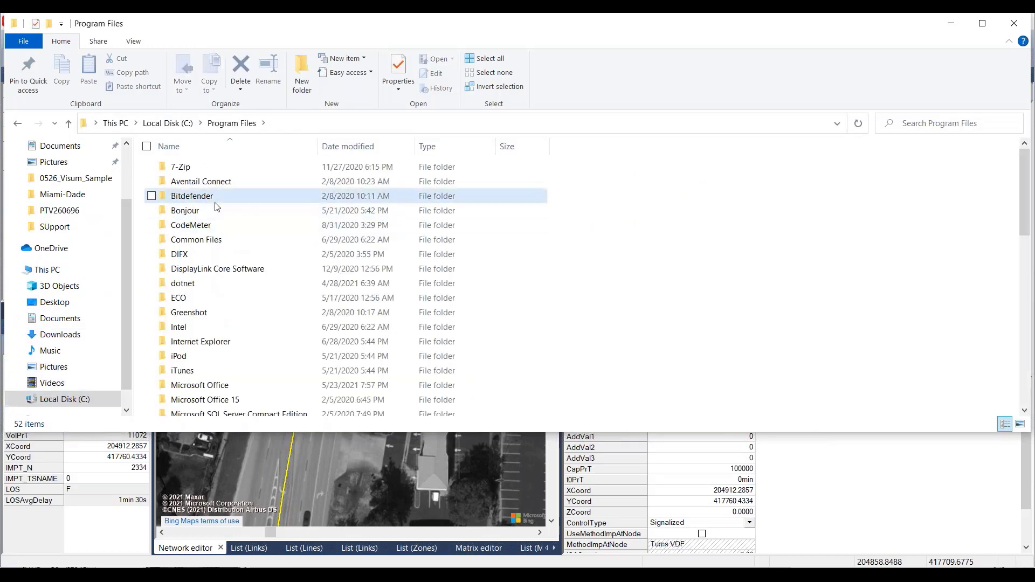
Step: Open the Signal_Templates folder inside PTV Vision, PTV Visum 2021, Data
text(ptv)
key(Return)
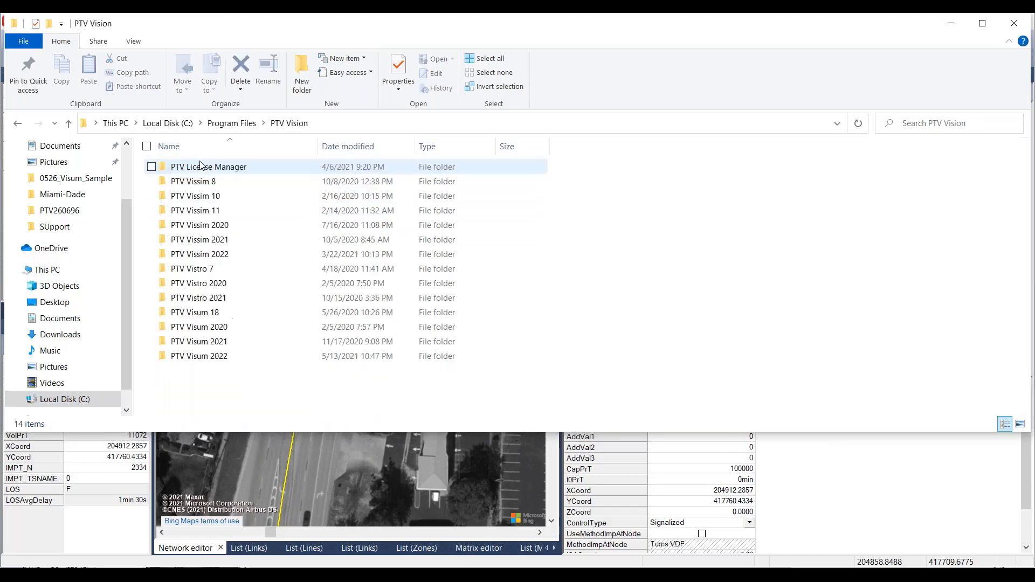
key(End)
key(Up)
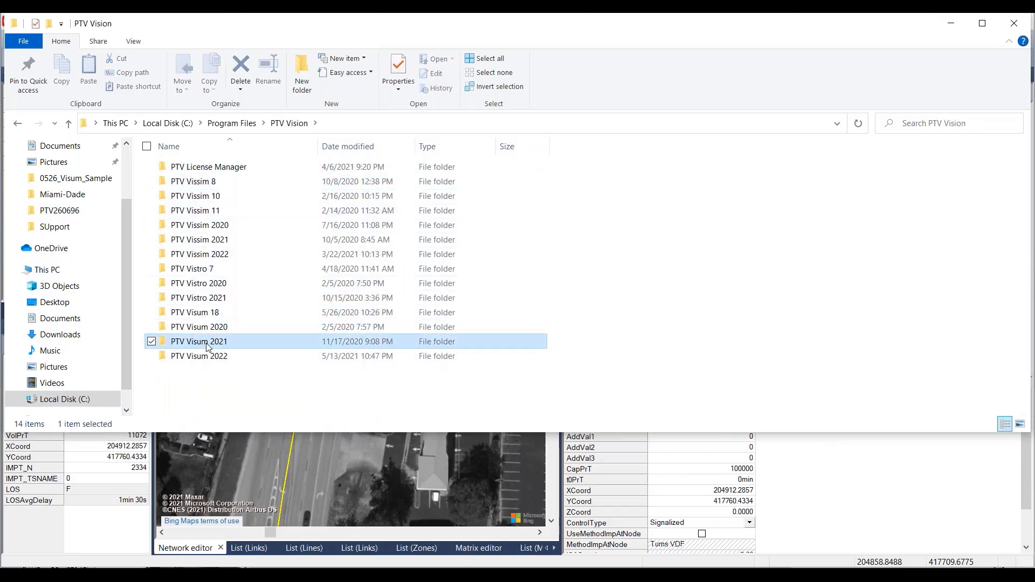
key(Return)
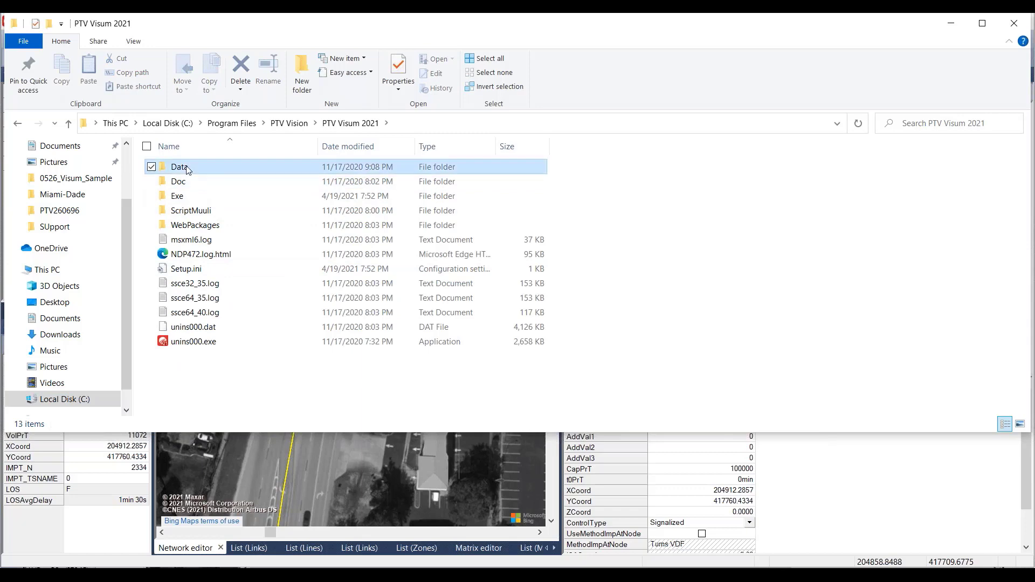
double_click(179, 166)
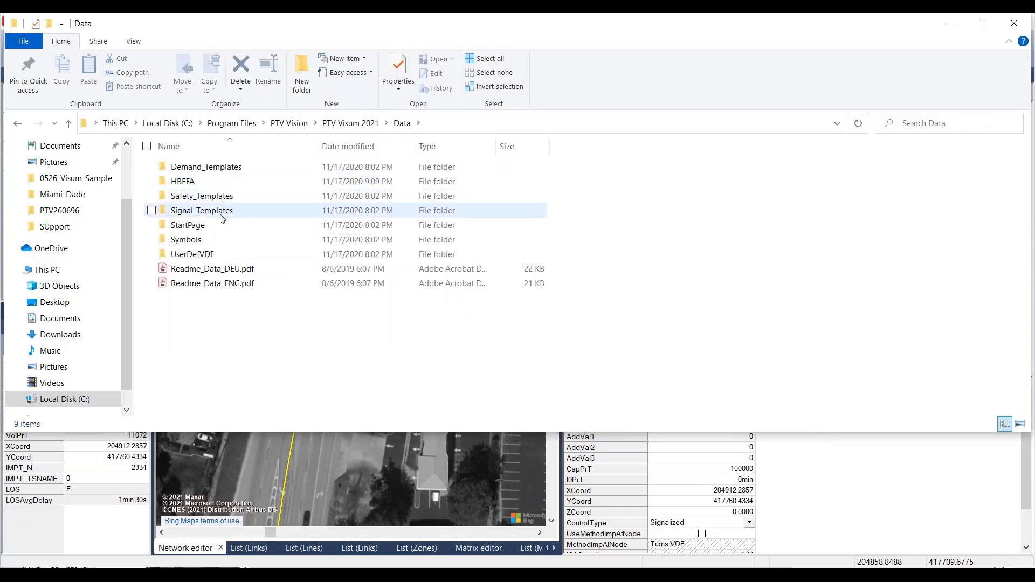
double_click(217, 213)
Step: Import signalTemplatesRightHandTraffic.net additively into the Visum network, saving the pending changes over the existing Olympus_Model_V5_05262021.ver
click(215, 184)
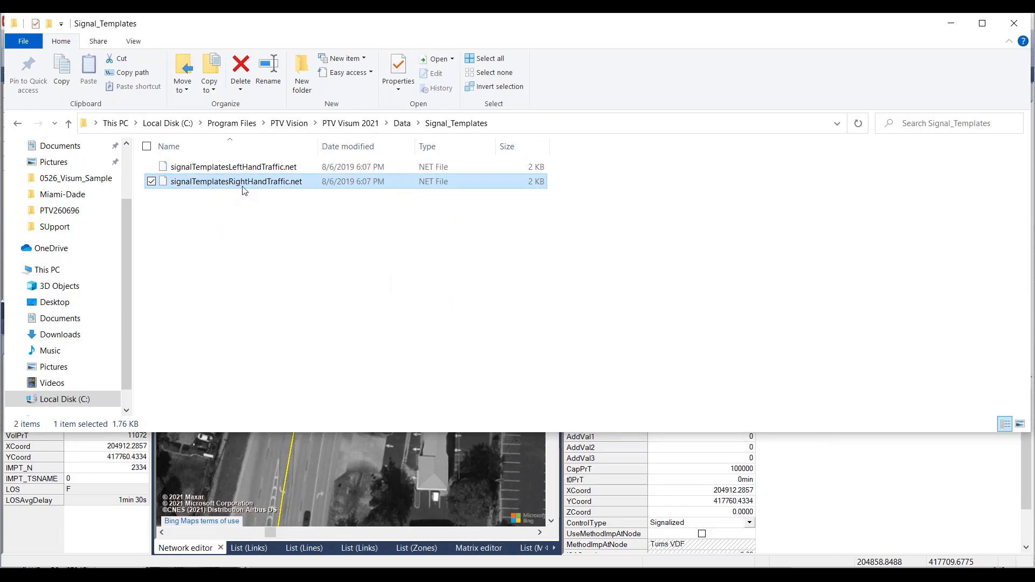
drag(243, 190, 413, 454)
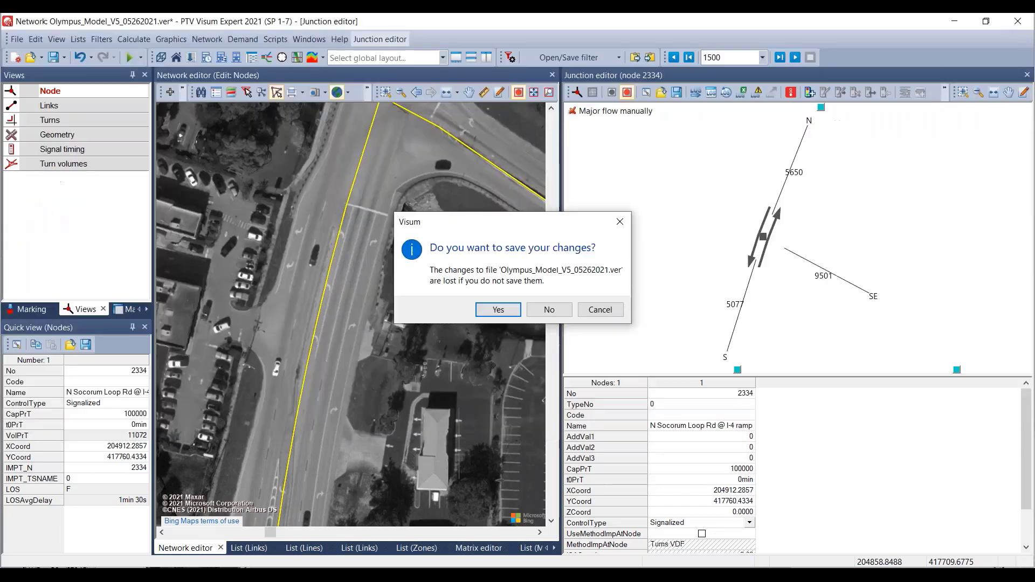
click(518, 312)
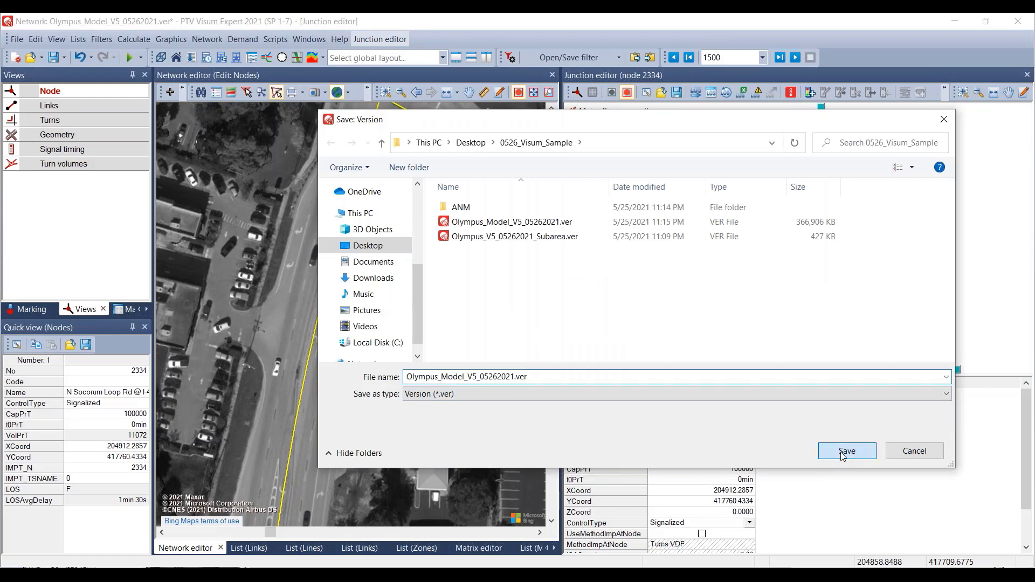
drag(903, 461, 847, 454)
click(846, 455)
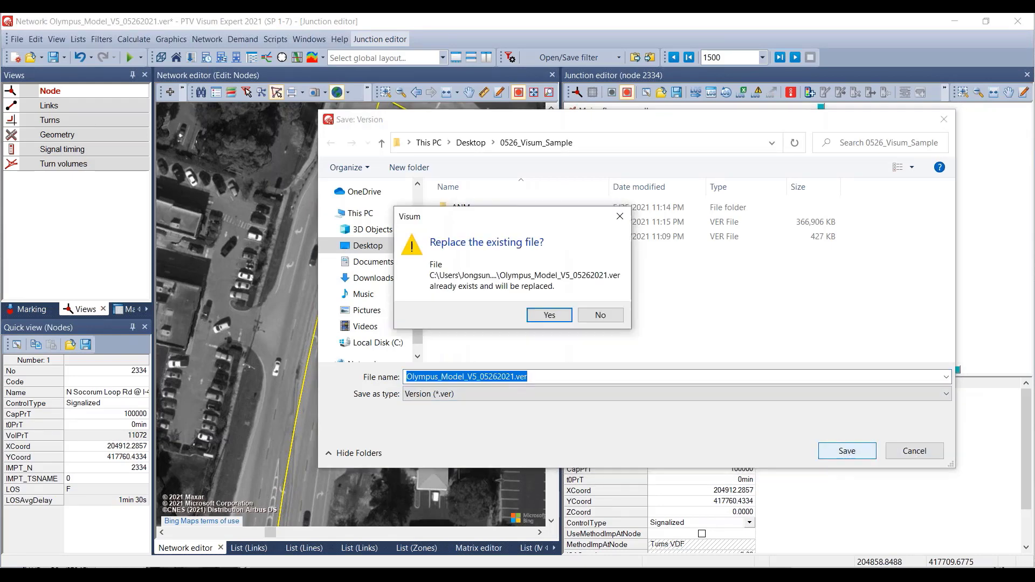
click(568, 323)
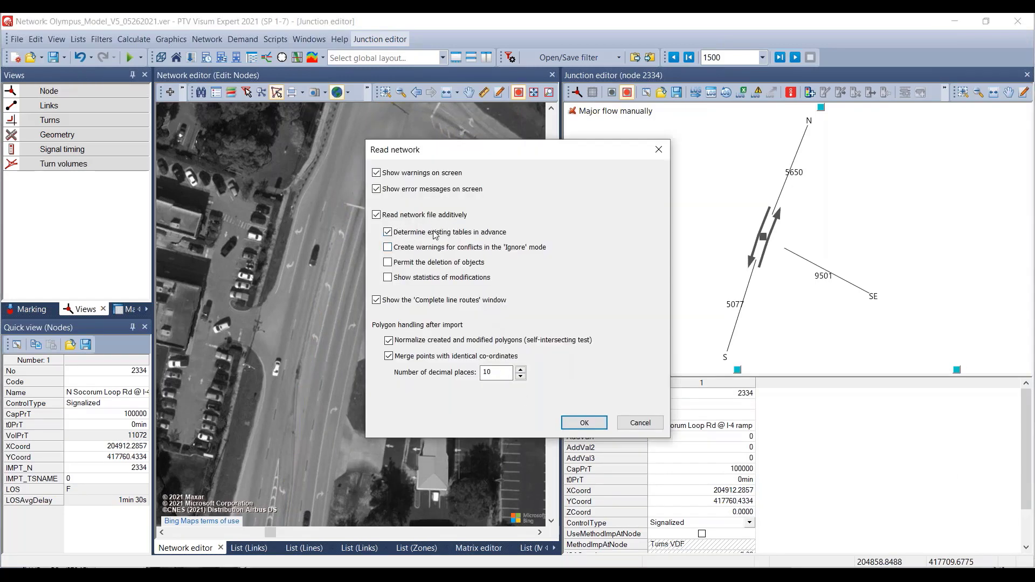
click(587, 422)
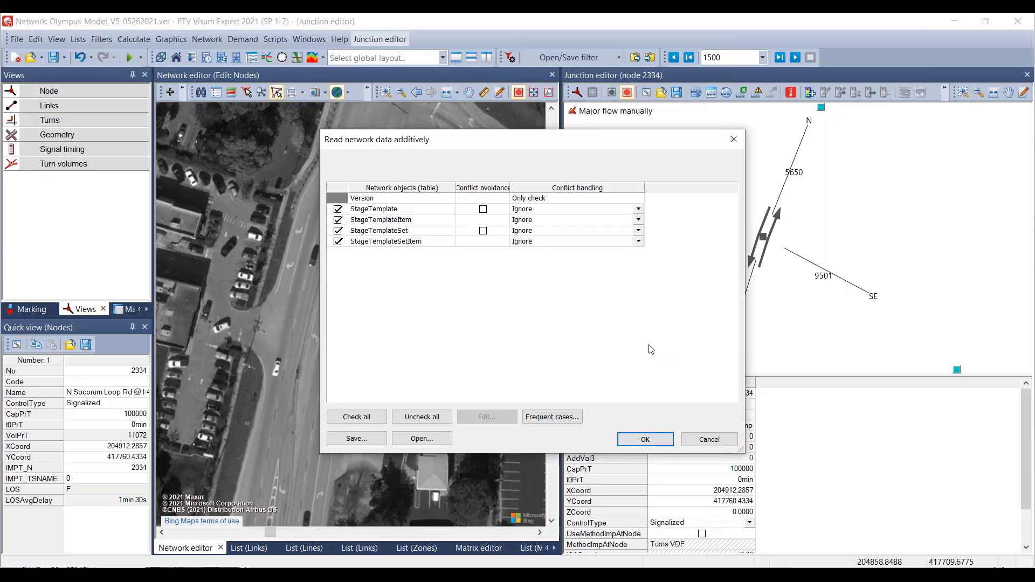
click(645, 440)
Step: Create a new signal controller for node 2334 with the Stage-based signal control type
click(812, 96)
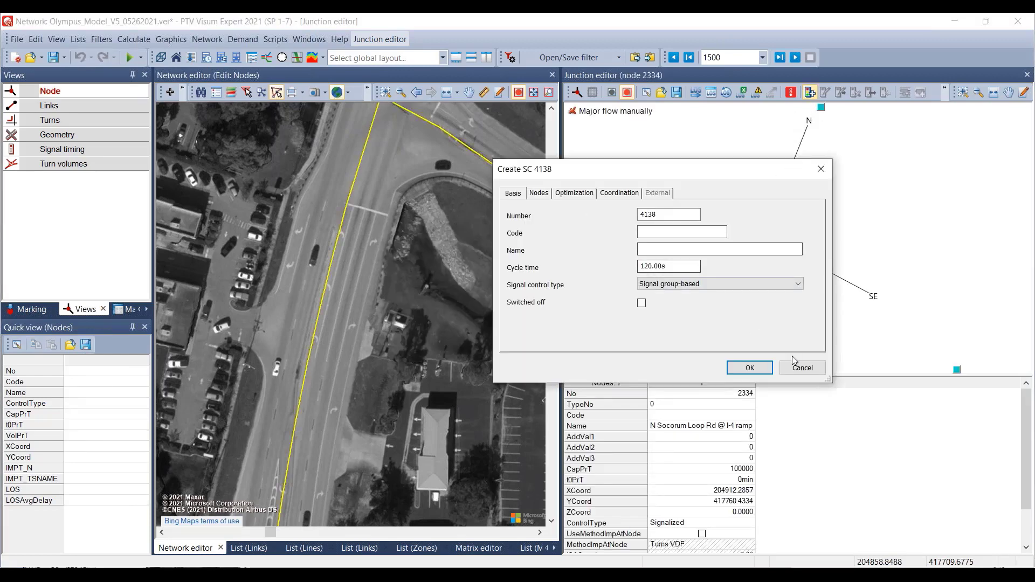
click(677, 287)
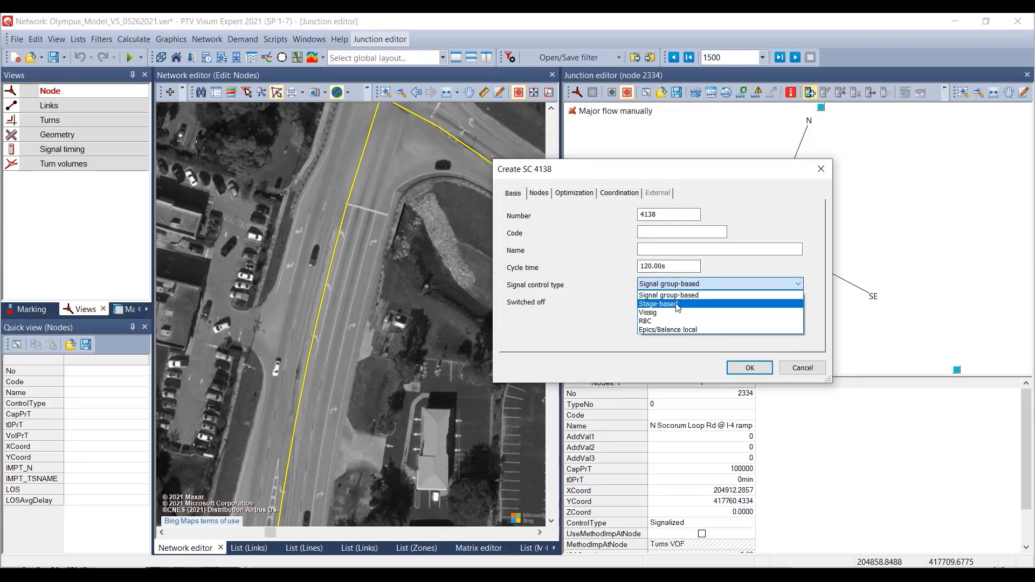
click(680, 307)
click(751, 368)
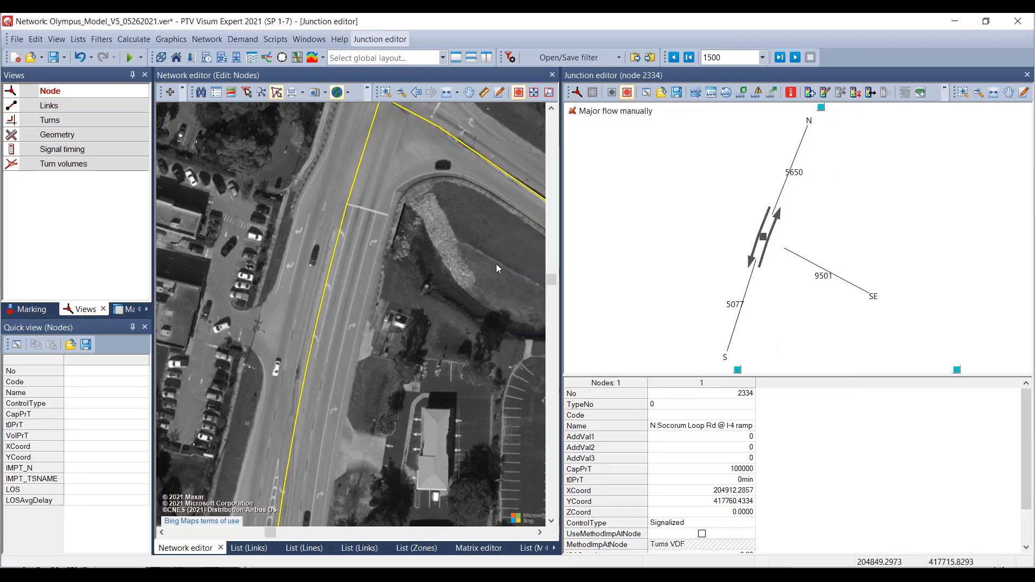
Step: Start creating stages from a template for node 2334, with 3 stages and template 303 3P(1LR3R/2R3LR/1R2LR)
click(904, 93)
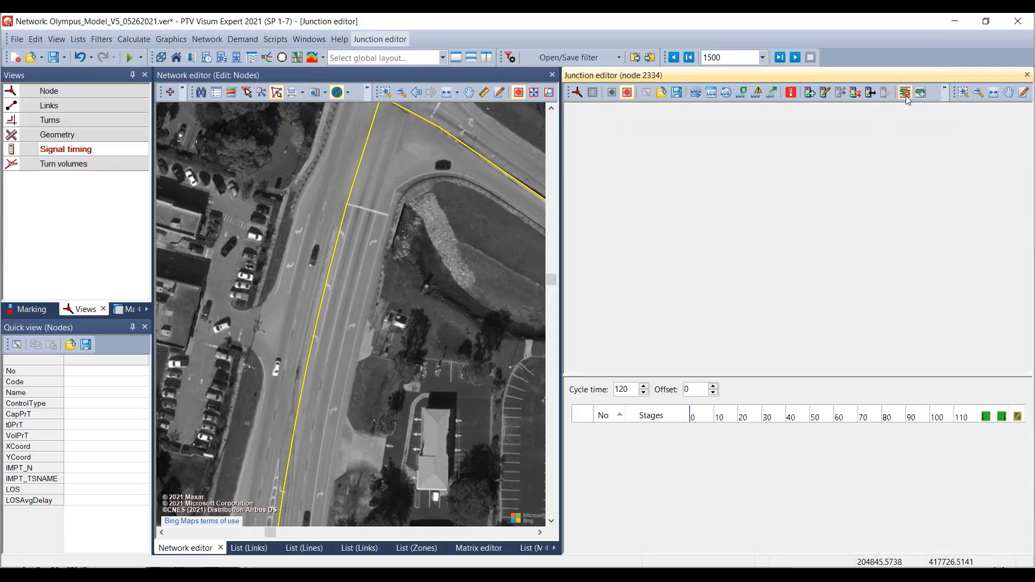
click(433, 181)
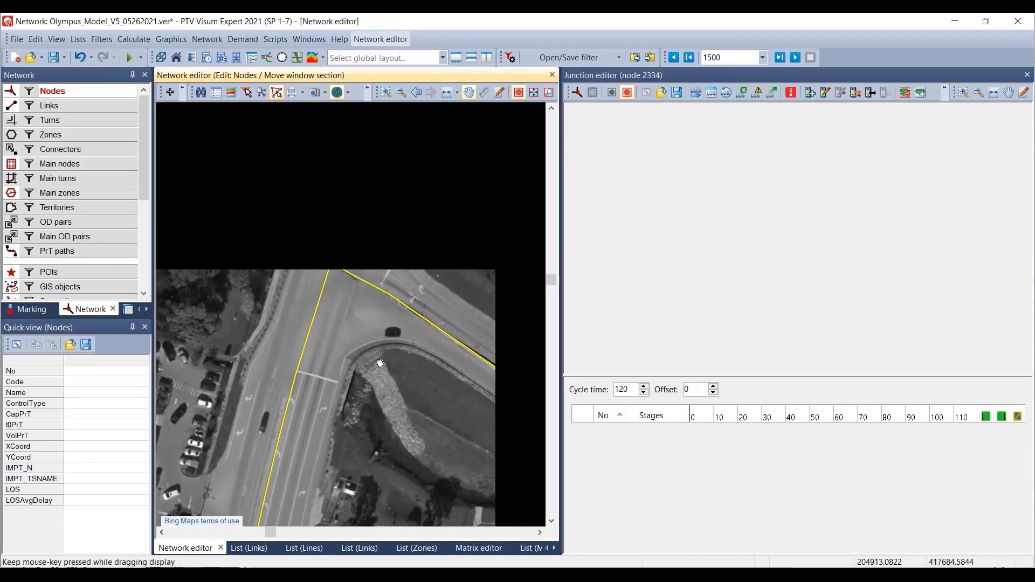
click(905, 93)
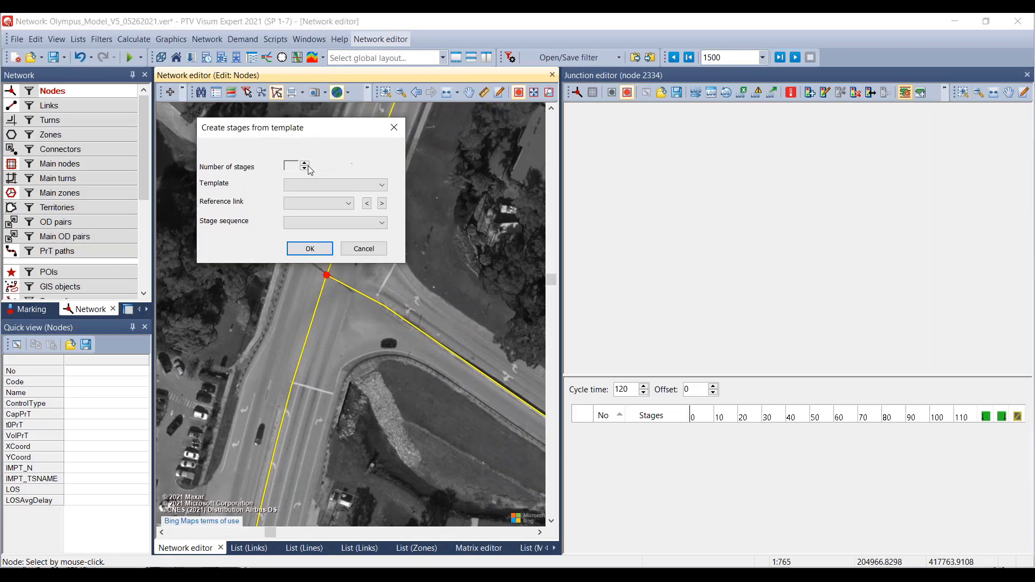
drag(330, 134, 765, 147)
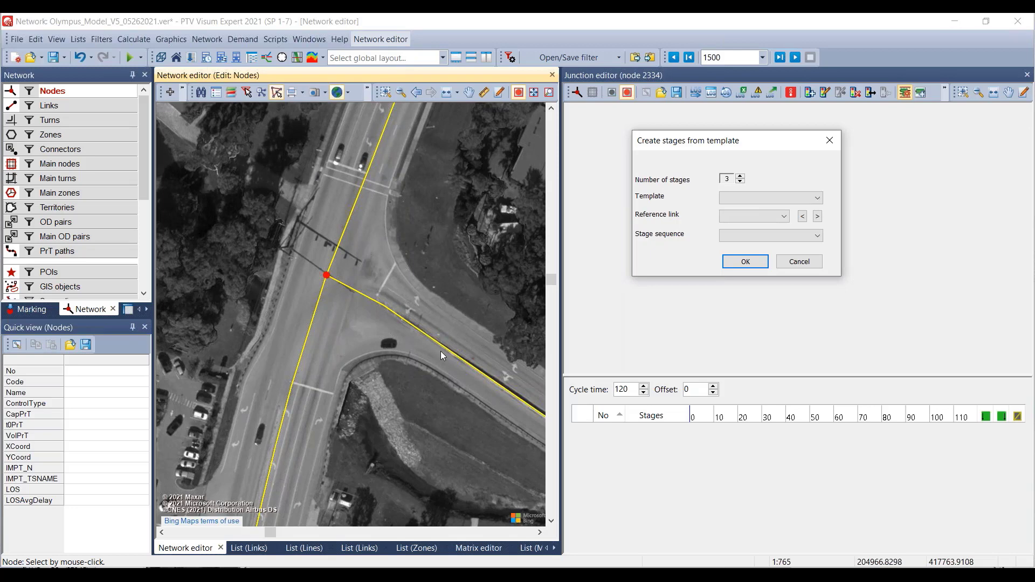
click(794, 196)
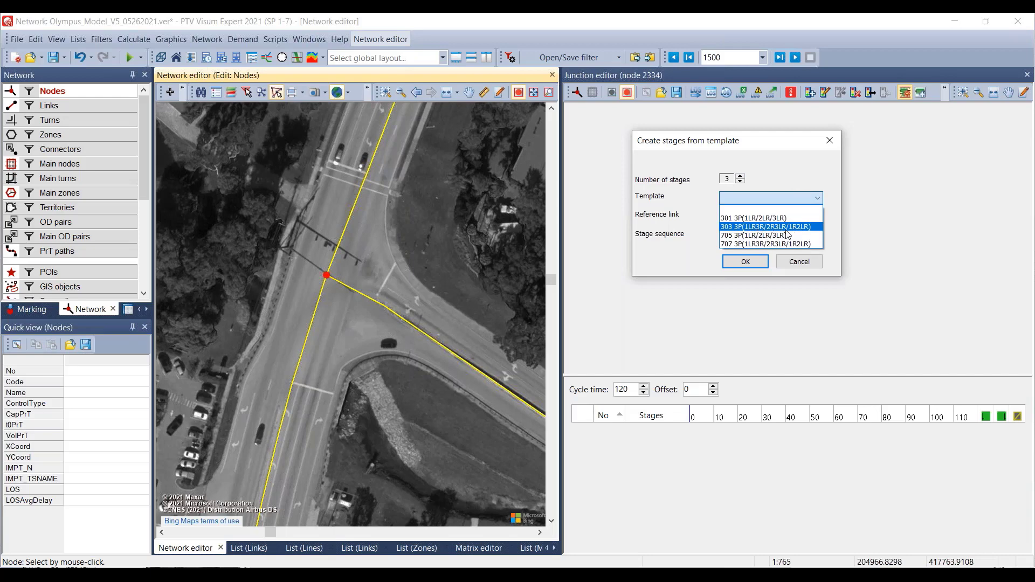
click(803, 228)
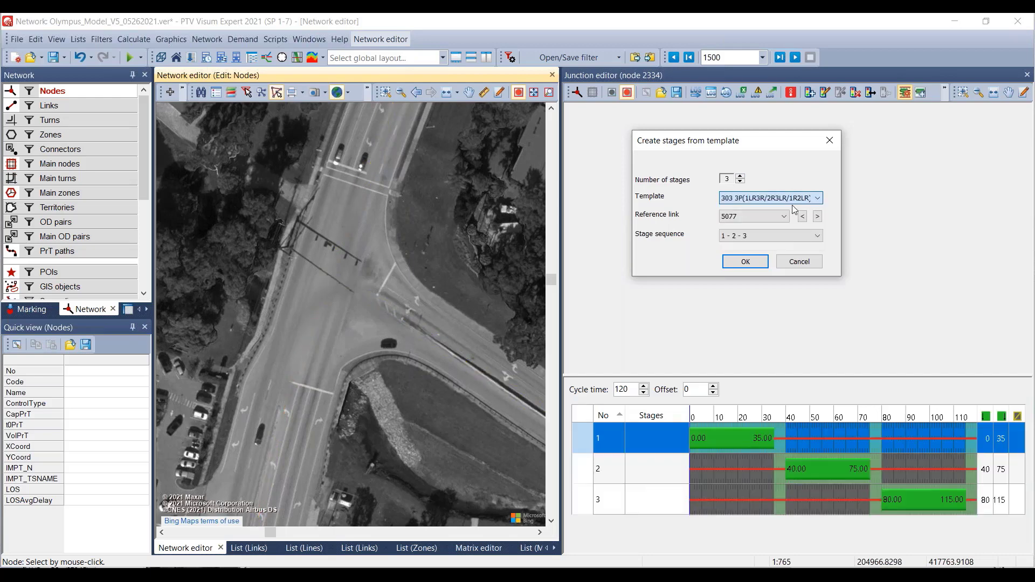
Step: Set the stage sequence to 2 - 1 - 3 and create the stages from the template
drag(775, 150, 242, 94)
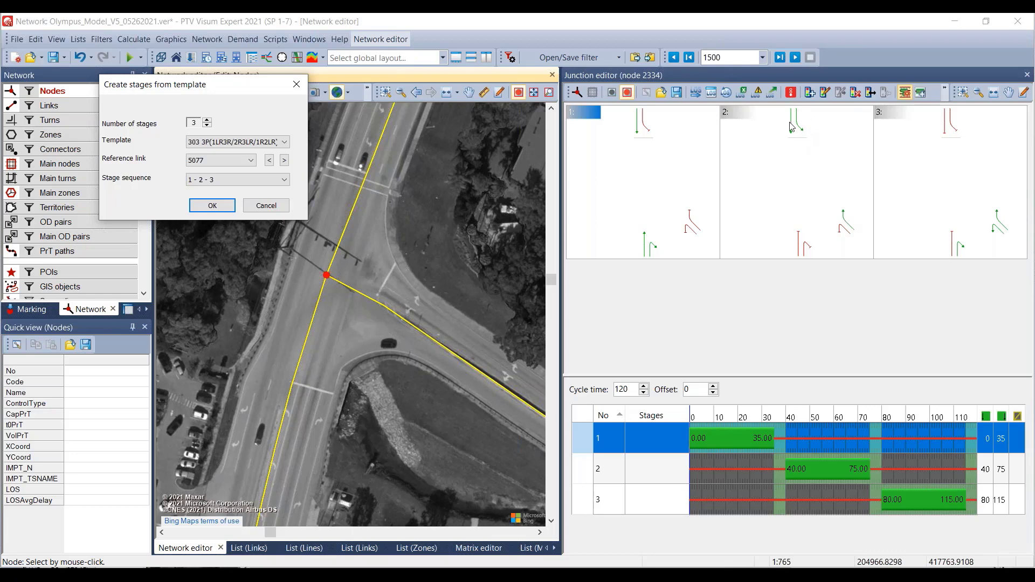
click(259, 179)
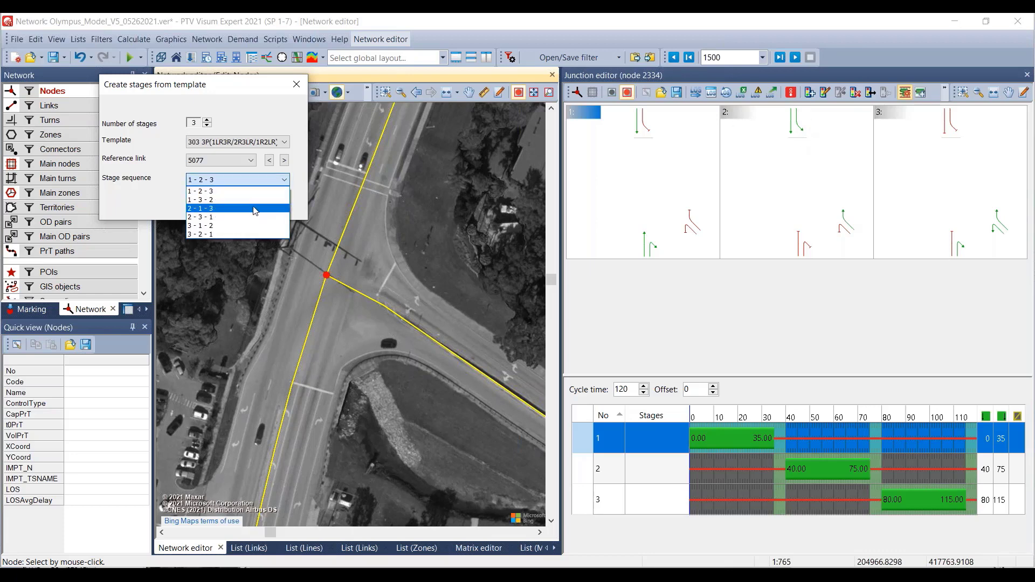
click(258, 206)
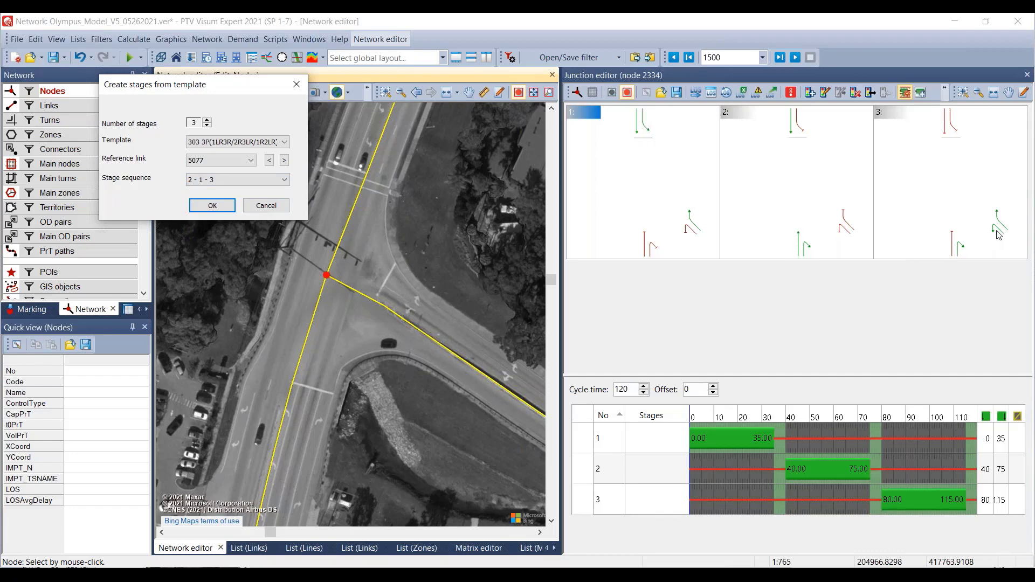
click(225, 207)
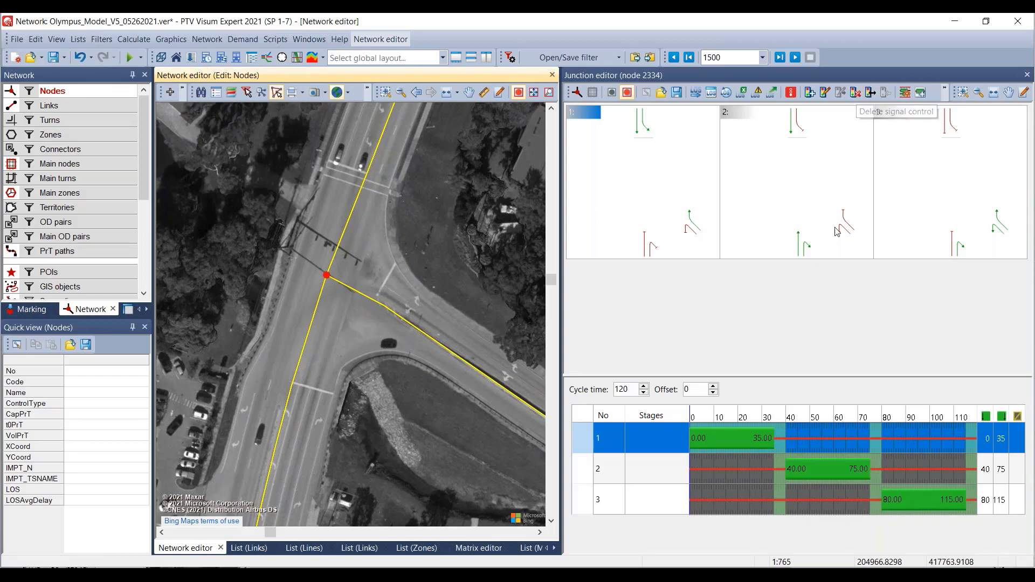
click(613, 295)
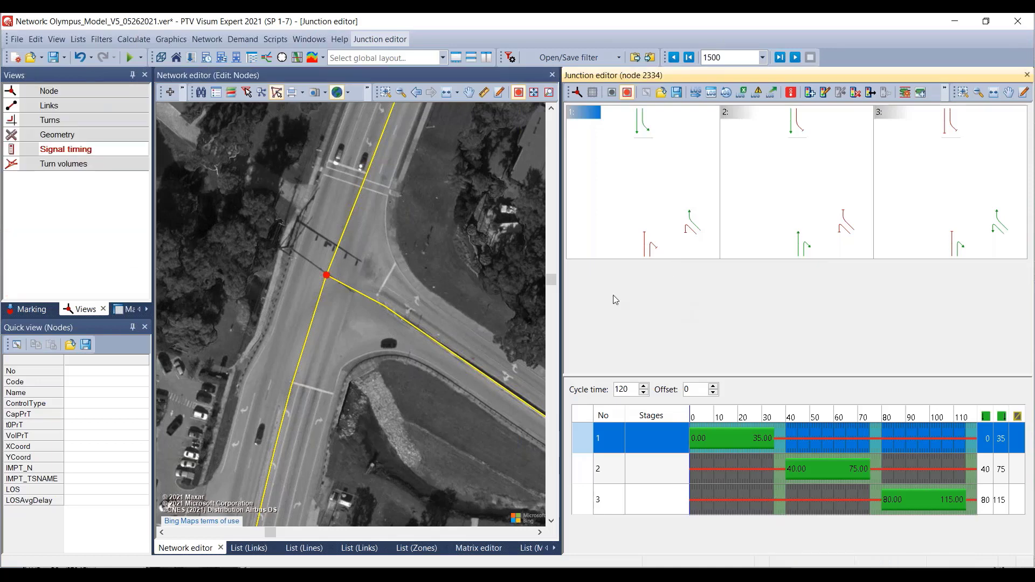
Step: Examine the signal groups and stages of the junction in its geometry view
click(104, 139)
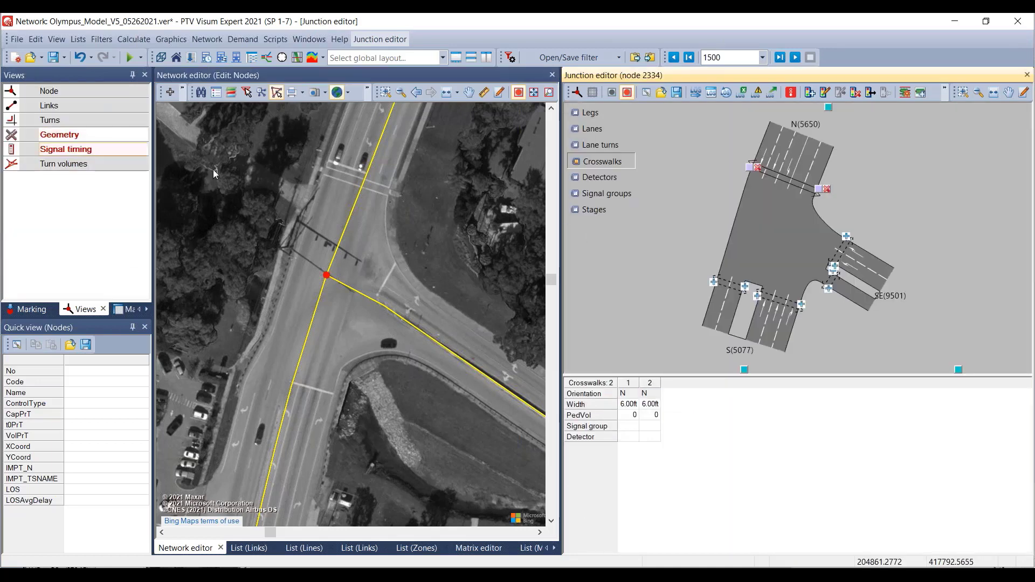
click(607, 193)
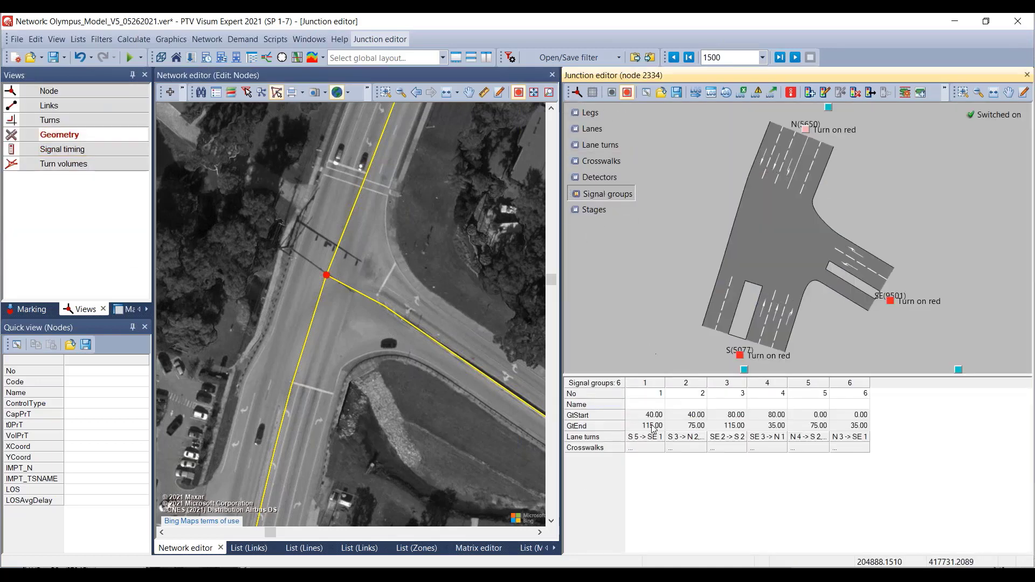
click(597, 210)
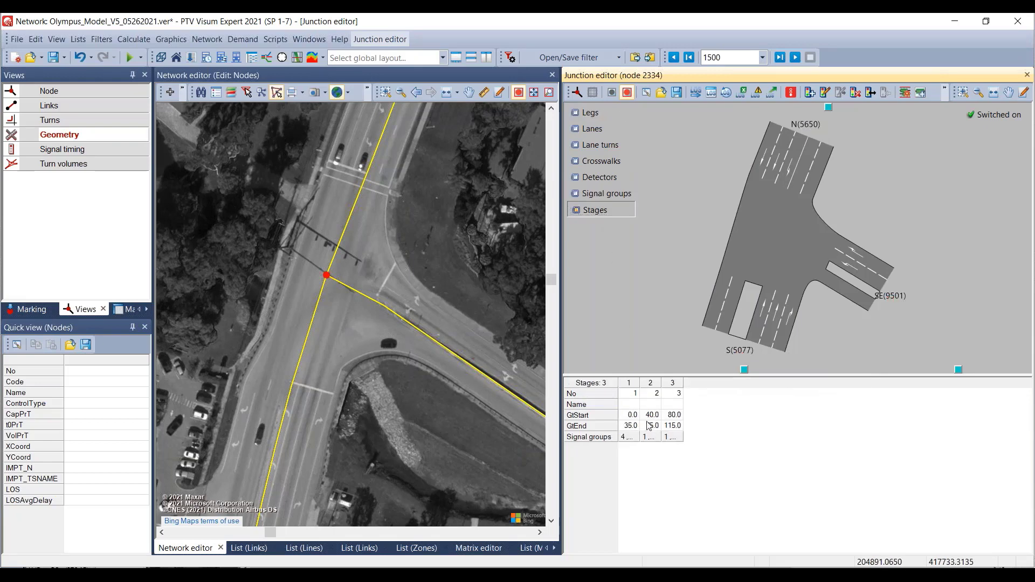
Step: Add the Amber and Allred attributes to the signal groups table of the junction
click(607, 193)
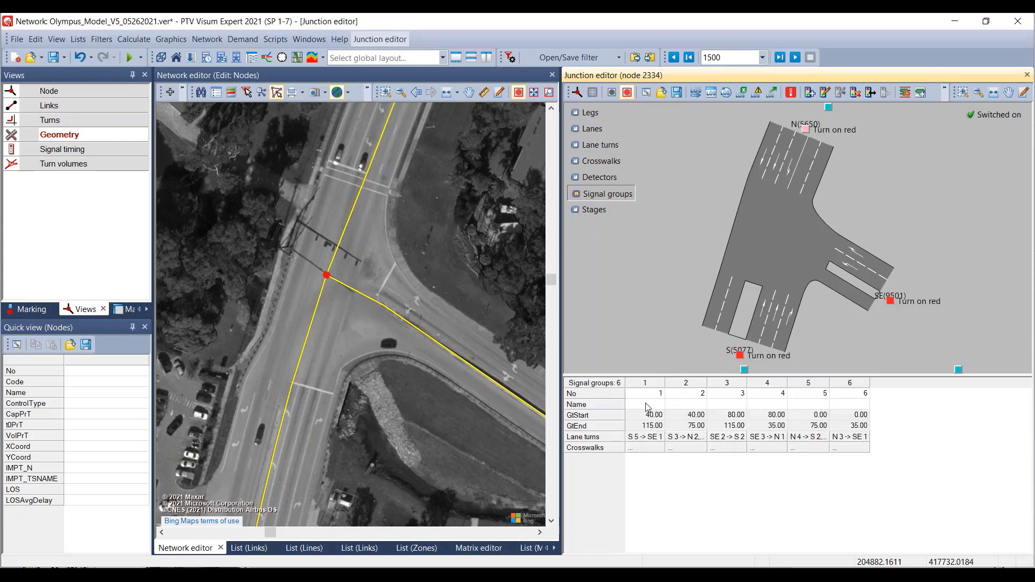
click(648, 94)
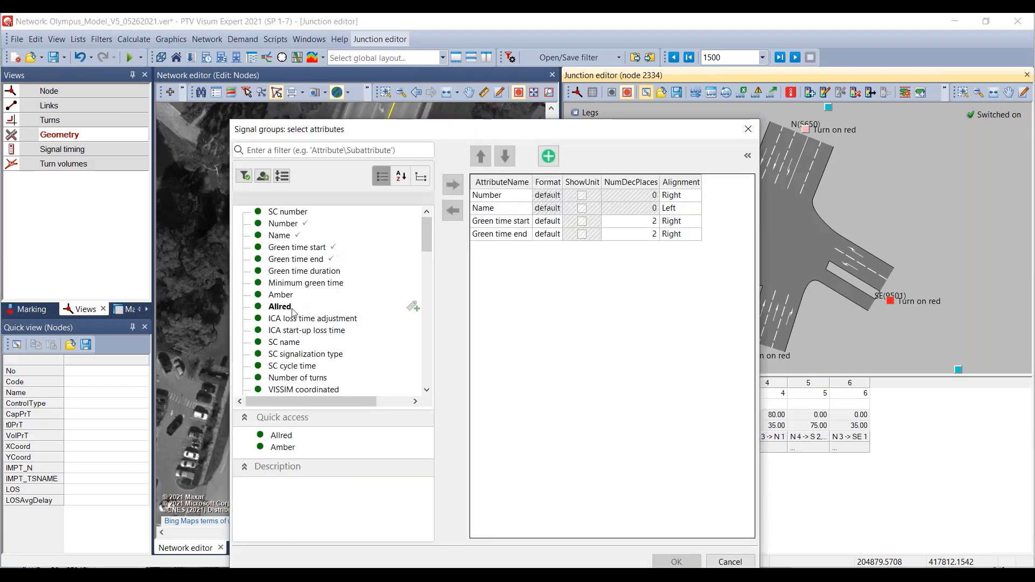
click(281, 295)
ctrl+click(279, 306)
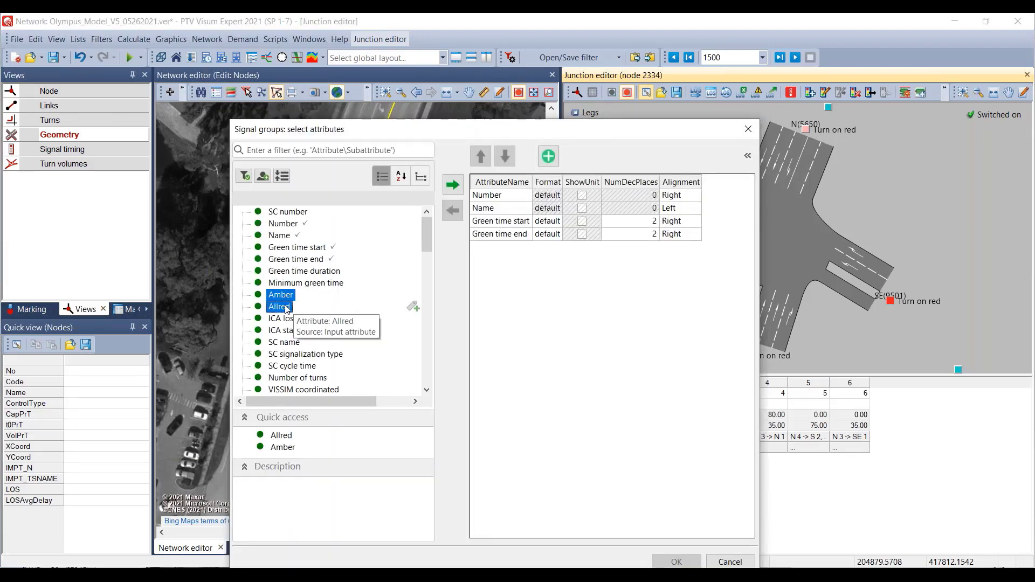
click(453, 185)
click(677, 562)
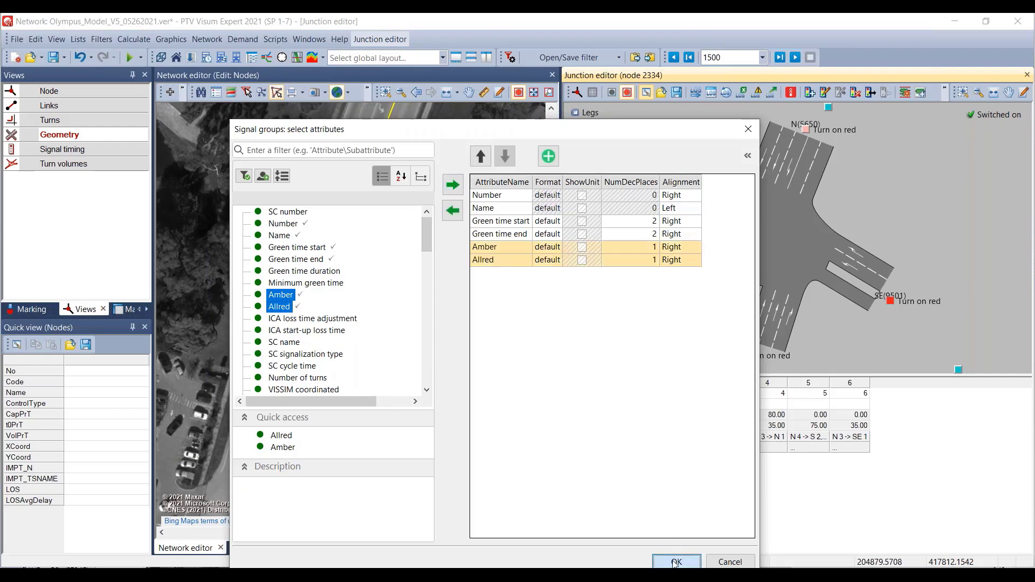
Step: Go through the Amber values of the signal groups to examine which lane turns each group controls
click(823, 447)
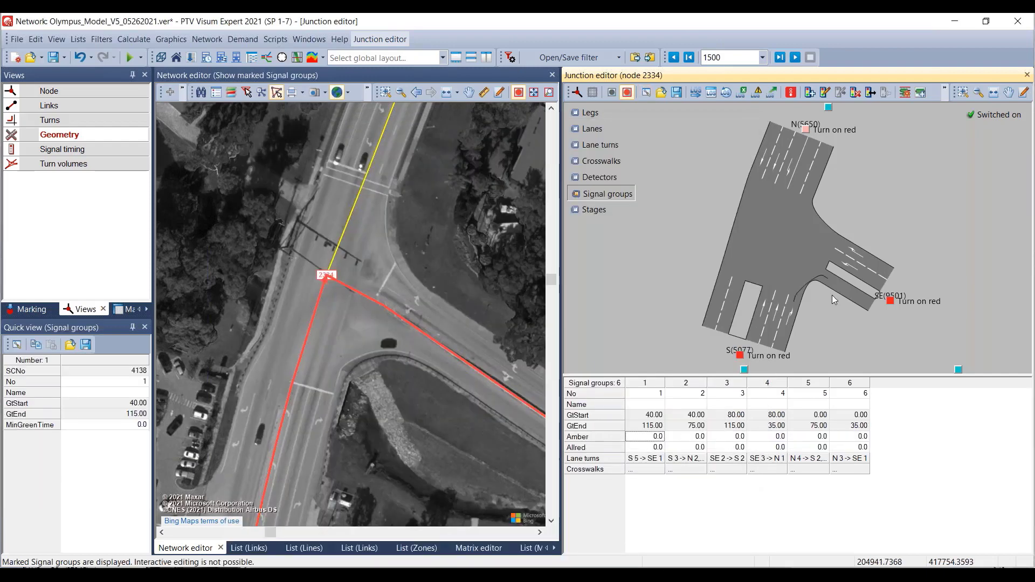
key(Right)
key(Up)
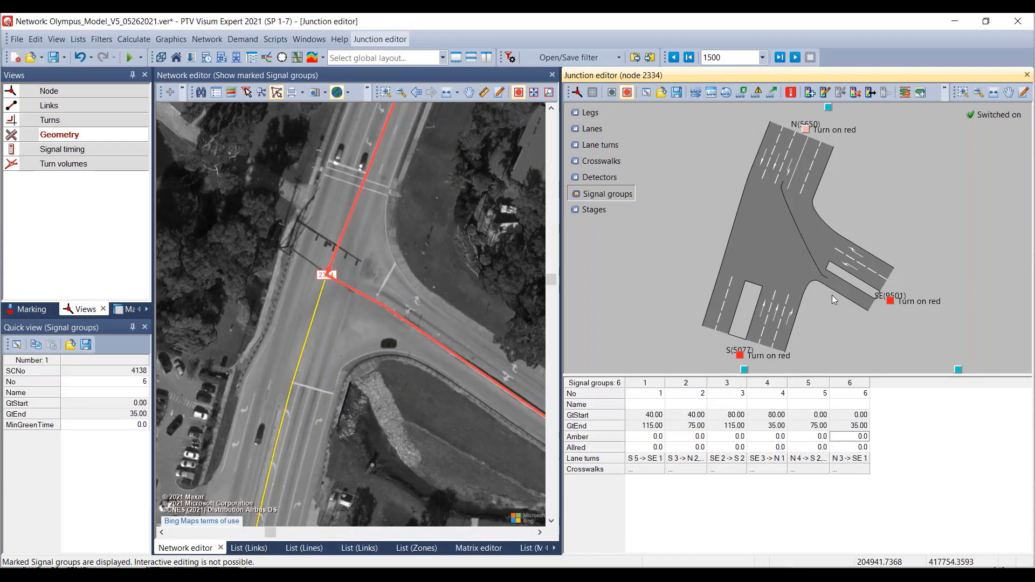
key(Left)
key(Left)
key(Left)
key(Left)
key(Left)
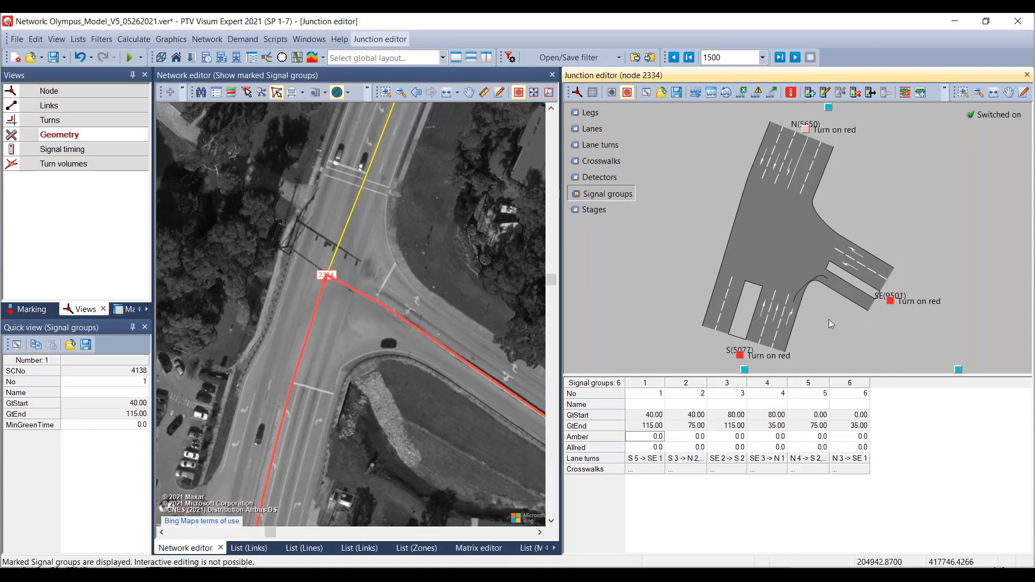
Step: Toggle the Turn on red setting of the SE (9501) leg
click(890, 302)
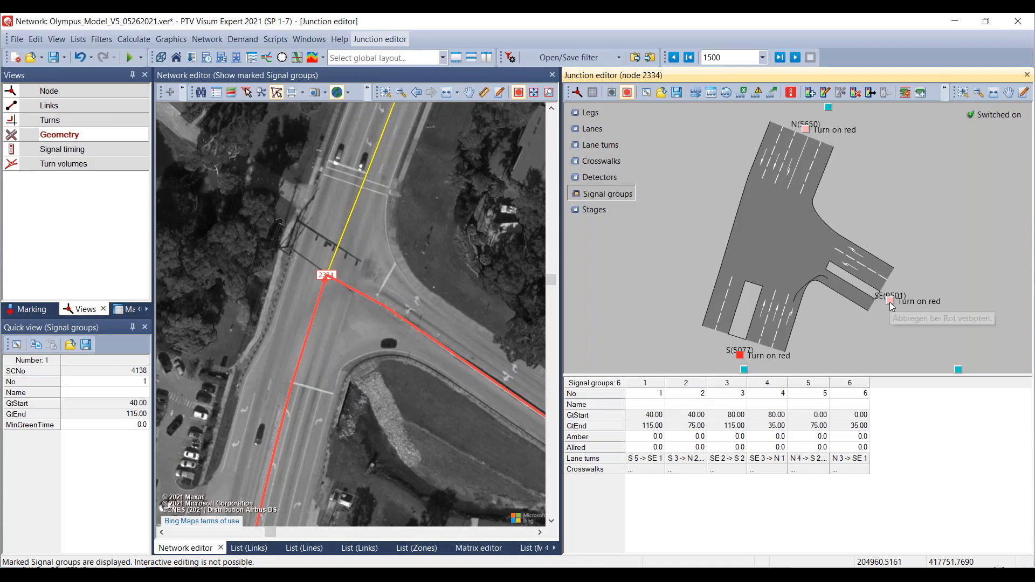
click(889, 302)
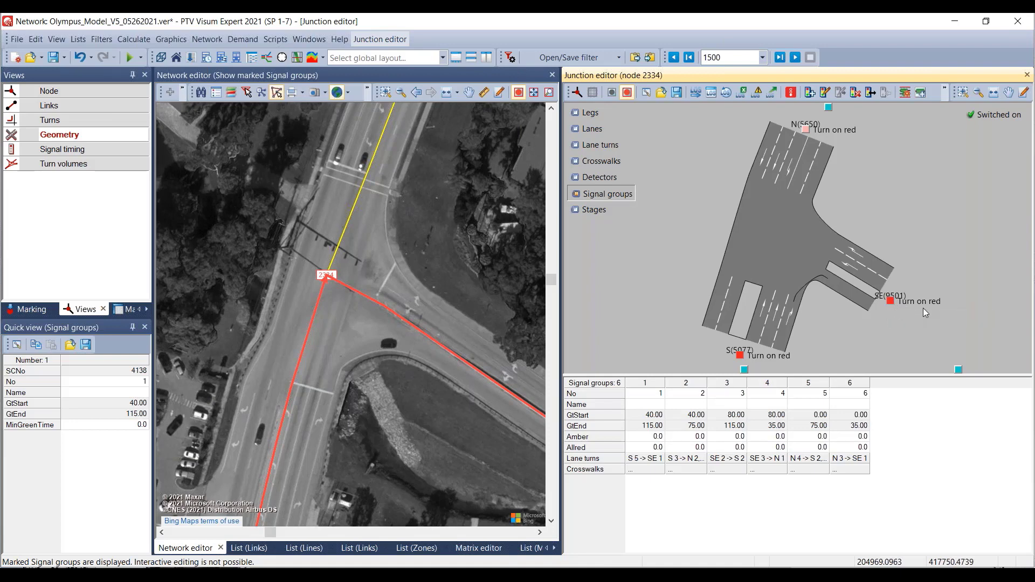
click(892, 303)
Step: Try to optimize the signal timing of node 2334, declining the change to Split optimization
click(131, 151)
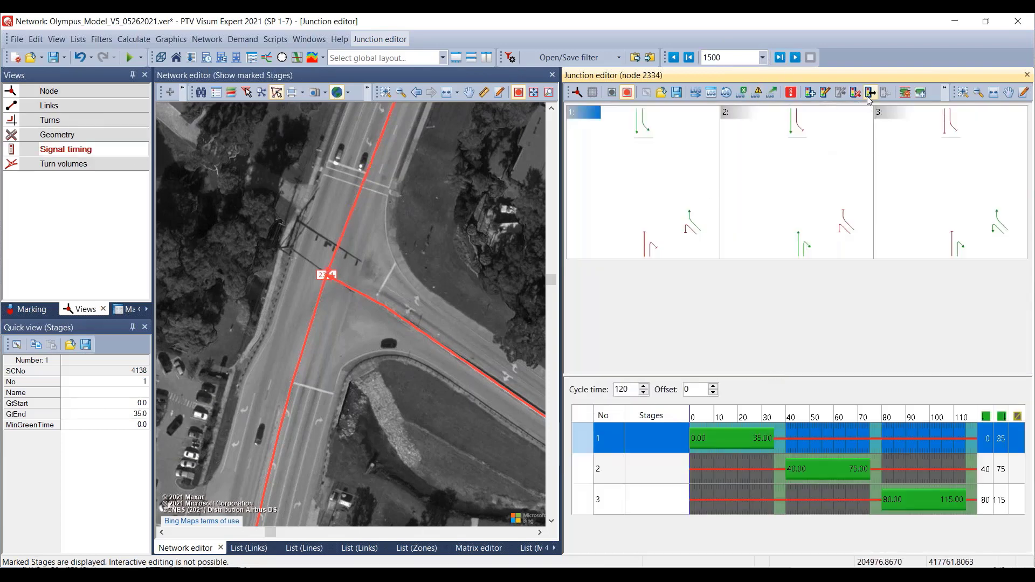
click(772, 92)
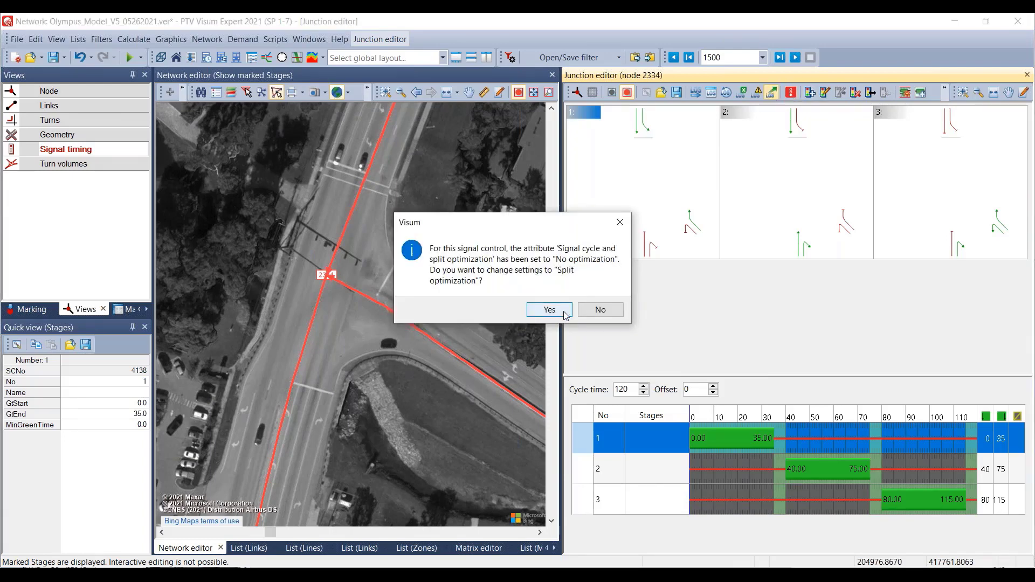
click(596, 312)
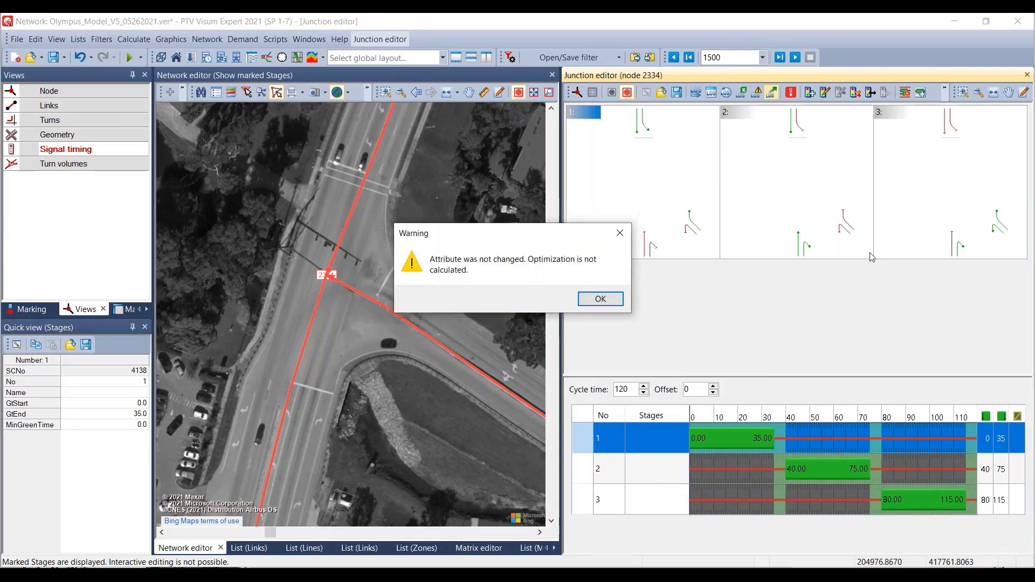
click(601, 301)
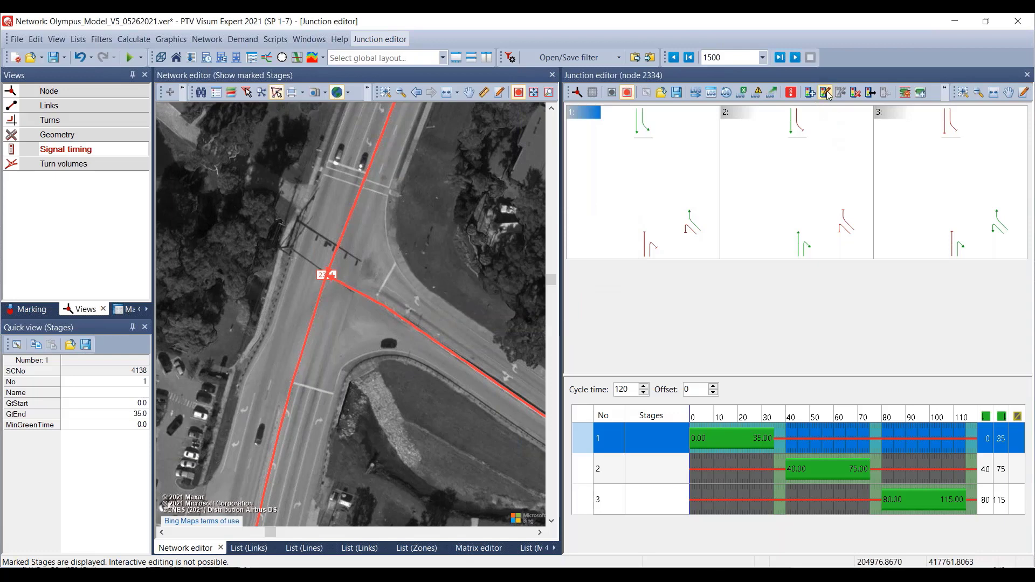
Step: Set the optimization method of the node's signal controller to Cycle time and green time
click(827, 94)
click(620, 193)
click(581, 193)
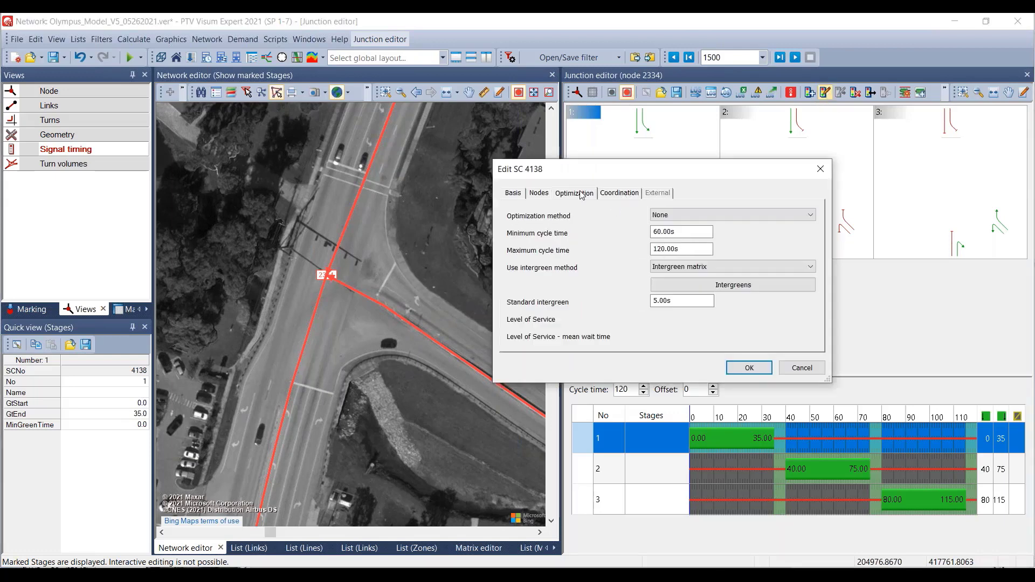
click(684, 215)
click(683, 225)
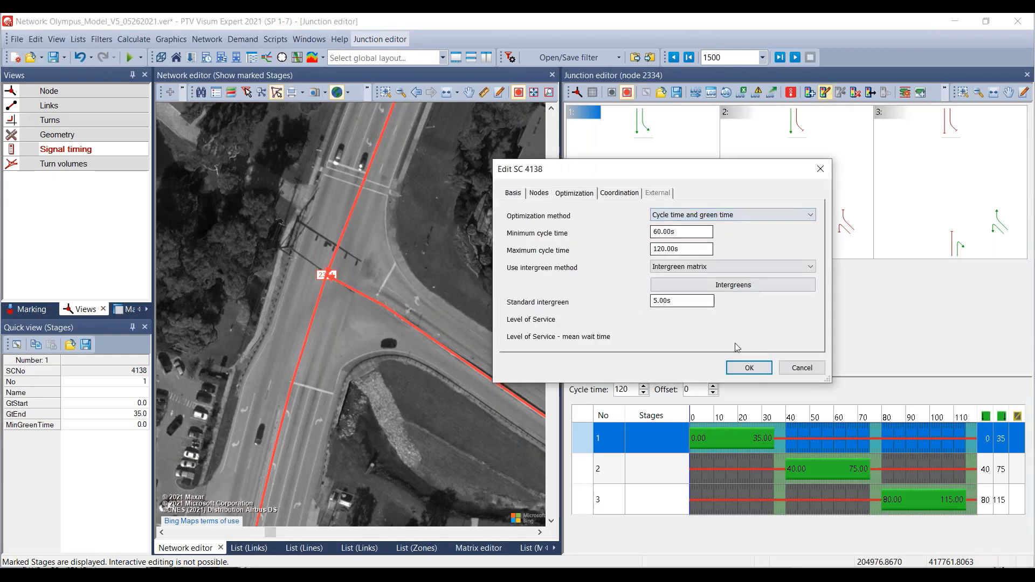
click(749, 367)
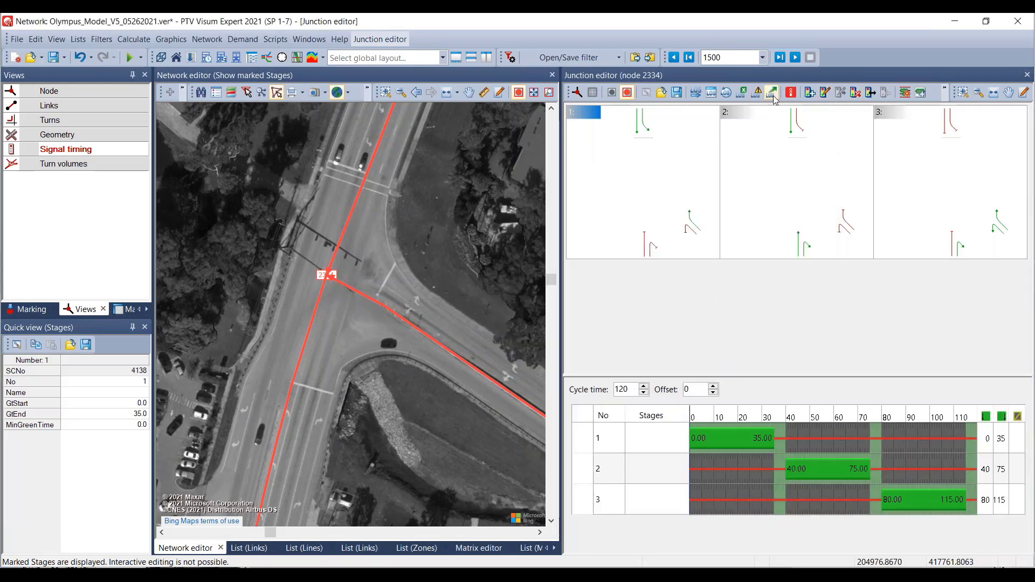
Step: Run the cycle and green time optimization for the signal controller and undo it
click(774, 96)
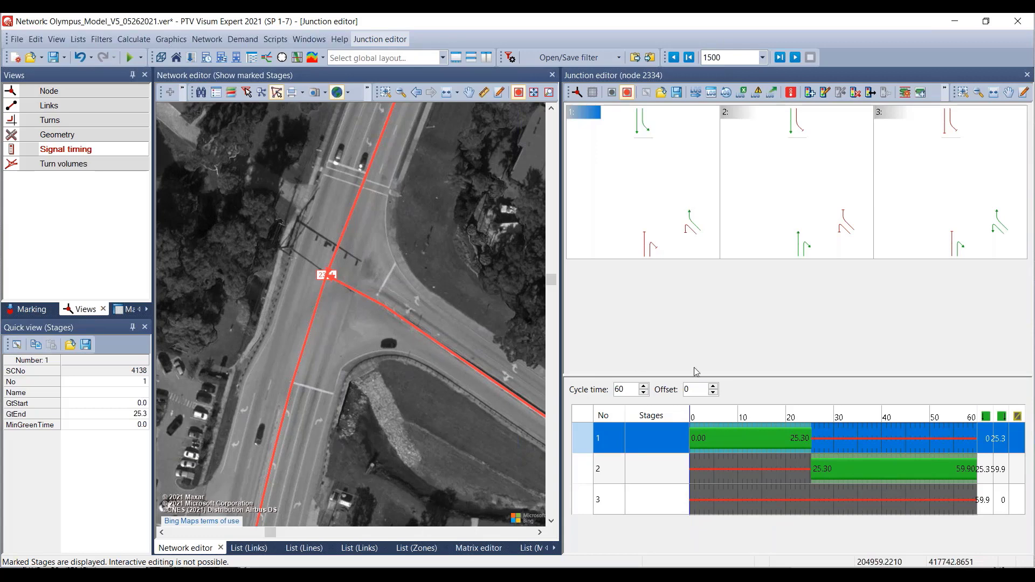
key(ctrl+z)
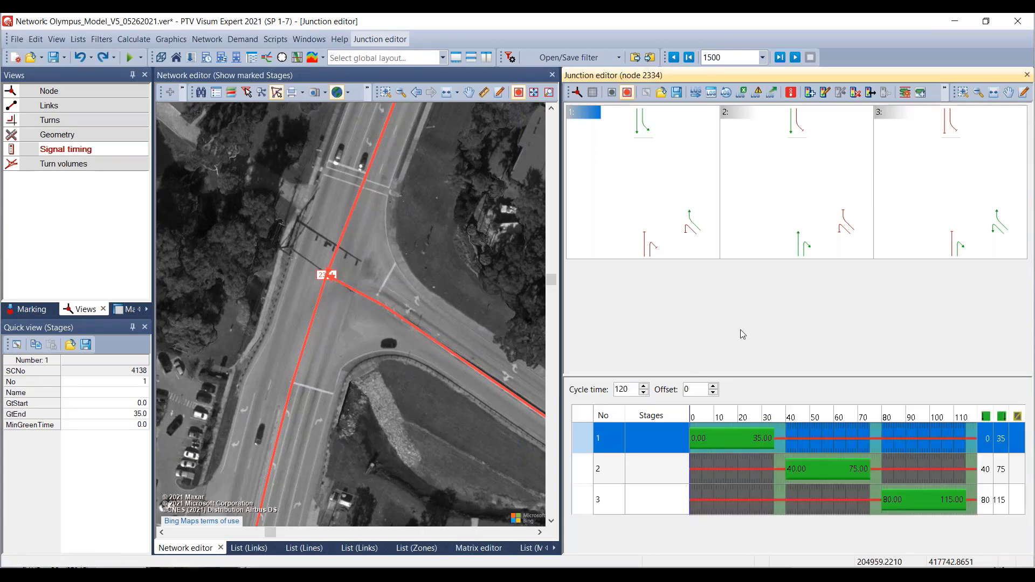
Step: Set up a network check covering isolated nodes, senseless turns, network consistency, links without succeeding link, zero capacity or v0, ICA viability and ANM export viability
scroll(452, 220, down, 1)
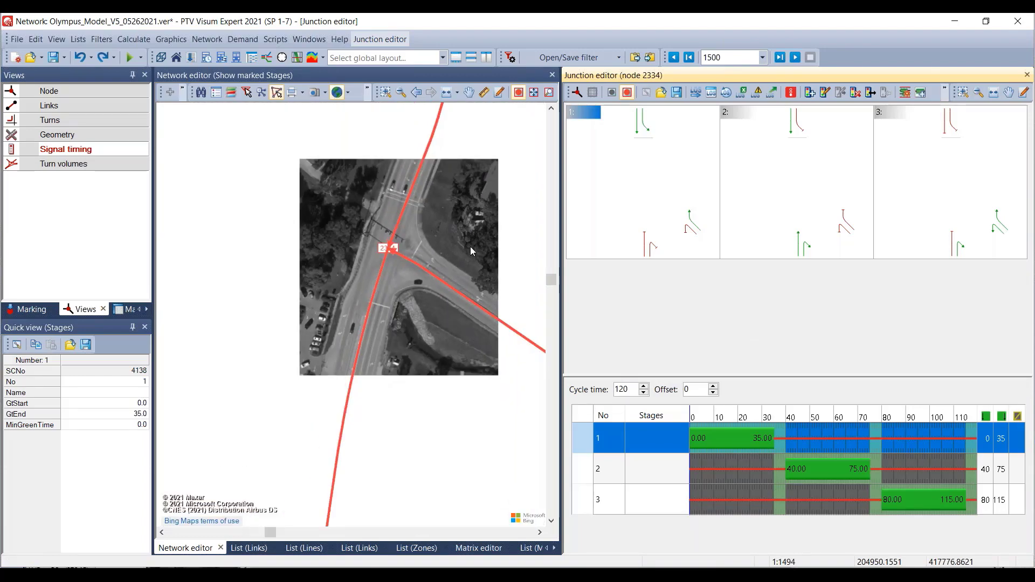
drag(458, 220, 454, 245)
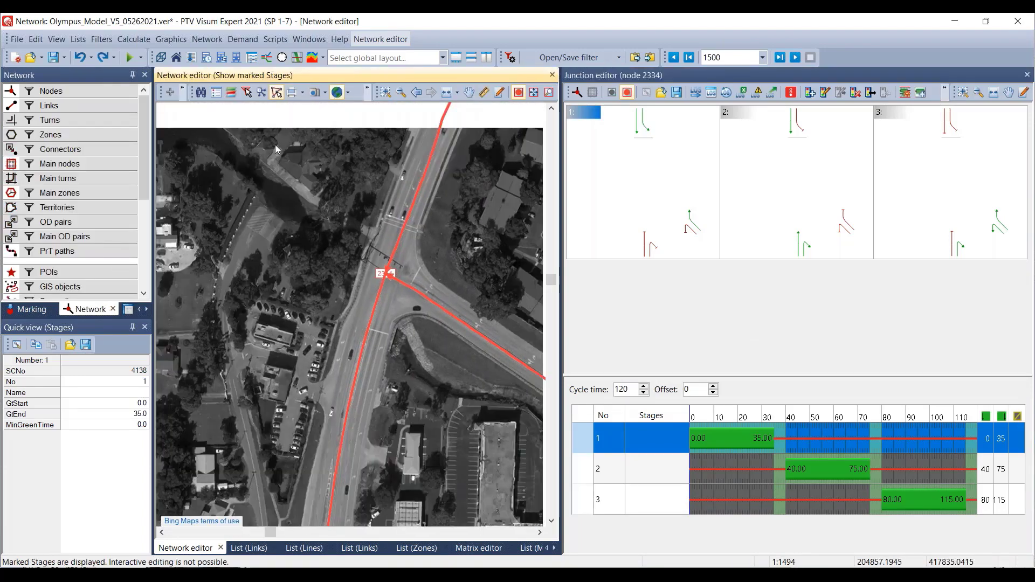
click(142, 44)
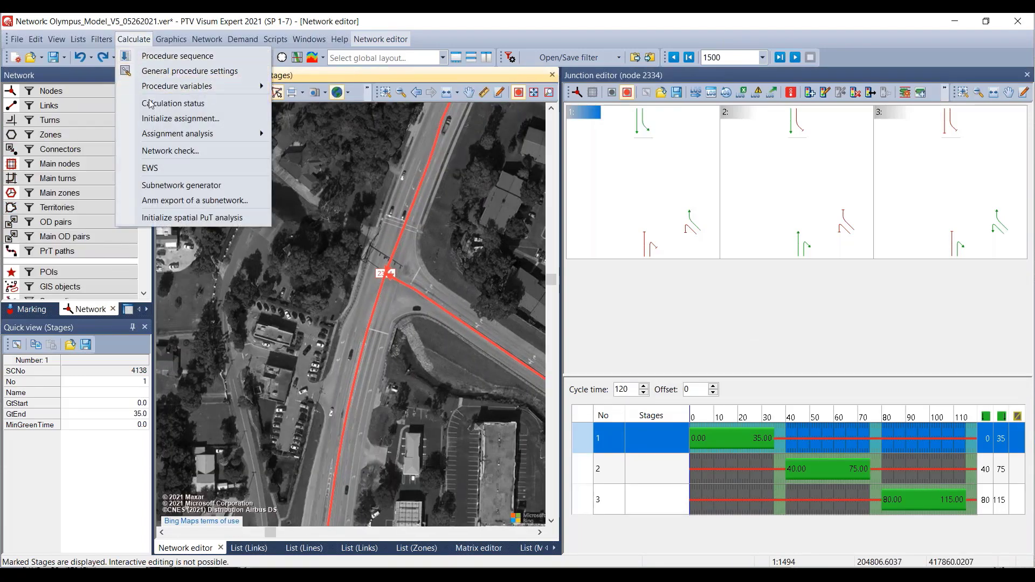
click(182, 153)
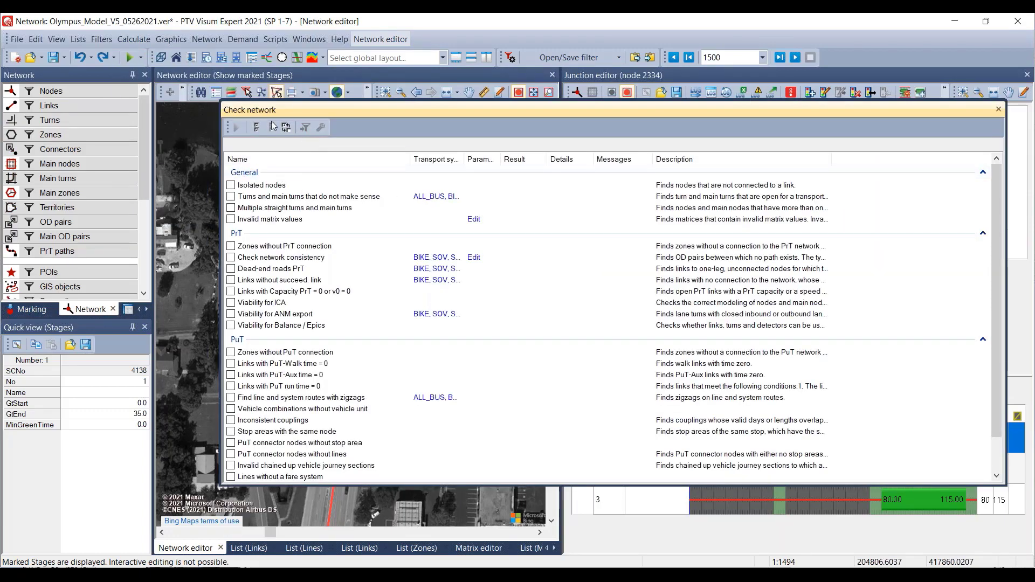
drag(298, 112, 298, 108)
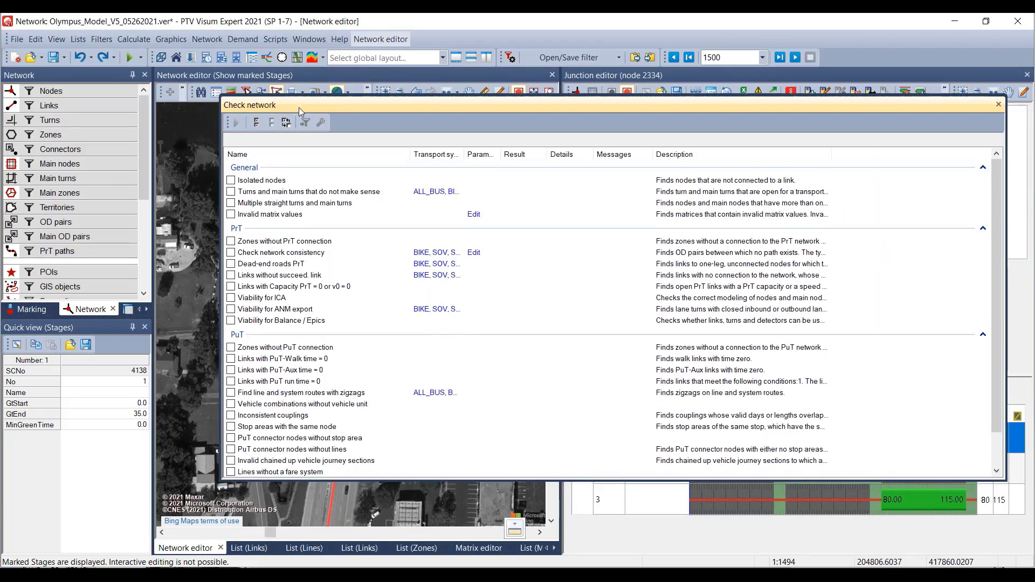
click(264, 182)
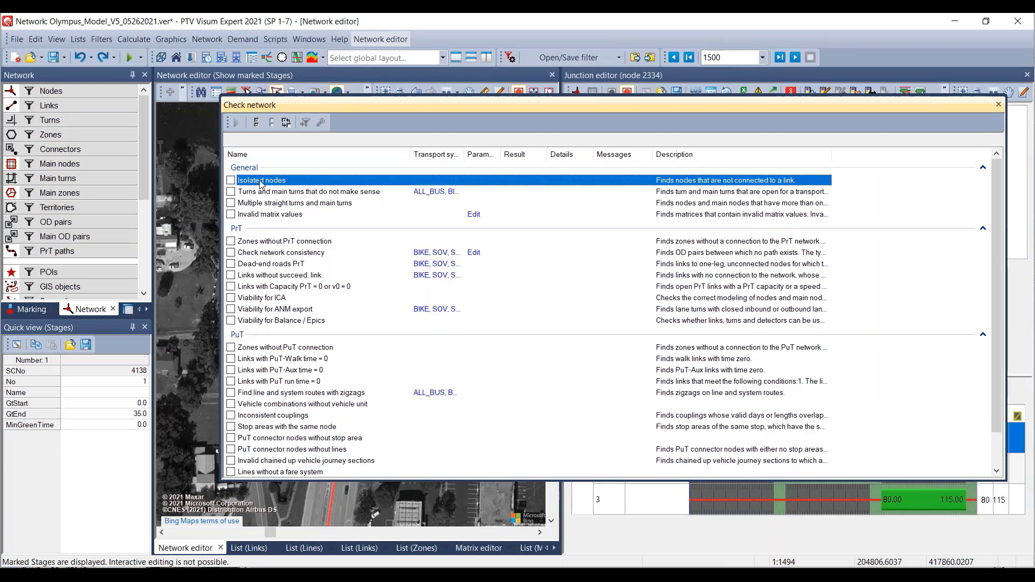
click(231, 180)
click(231, 192)
click(268, 311)
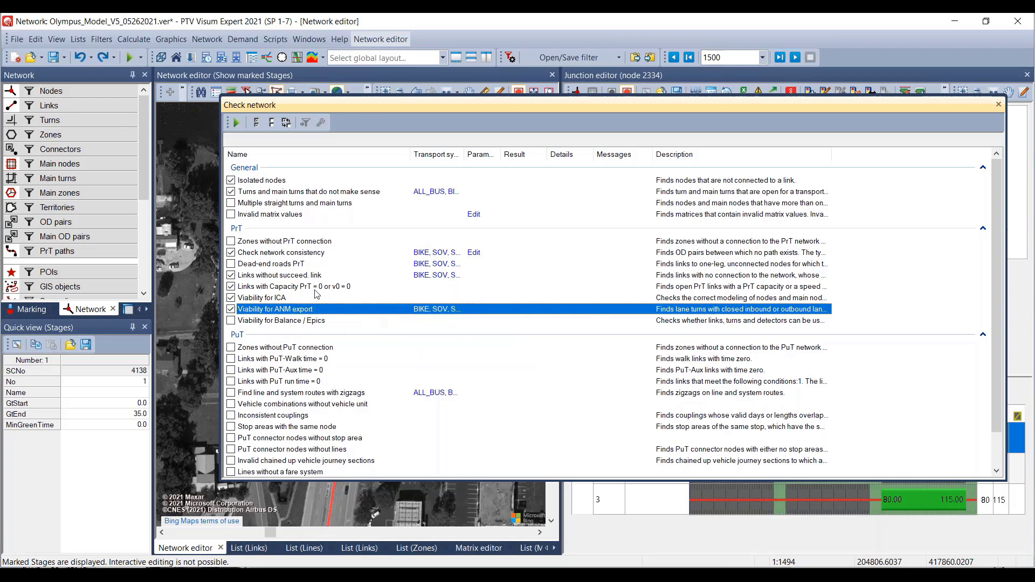
Step: Run the selected network checks, ignore the warnings and close the network check
click(235, 123)
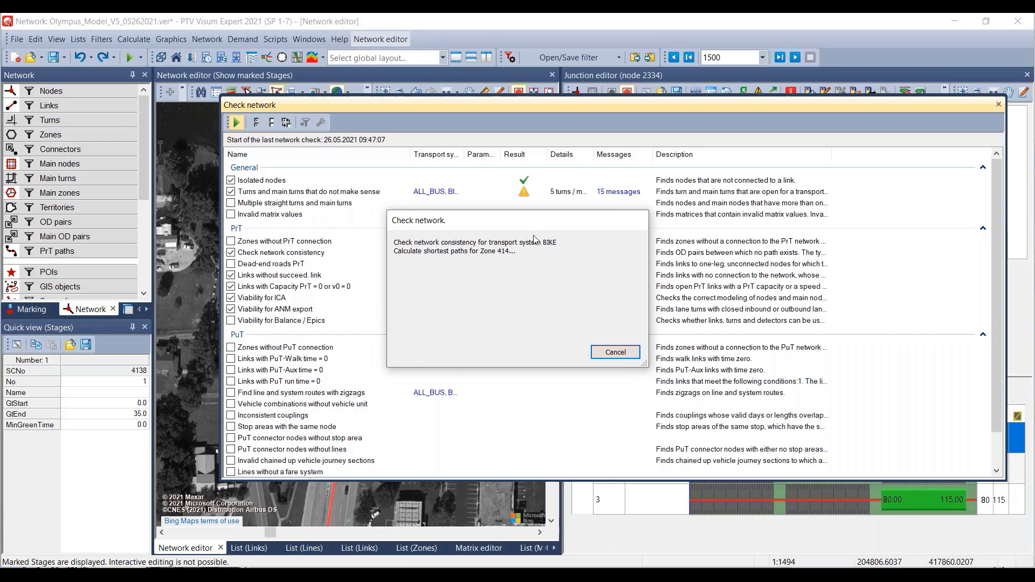
drag(562, 225, 818, 222)
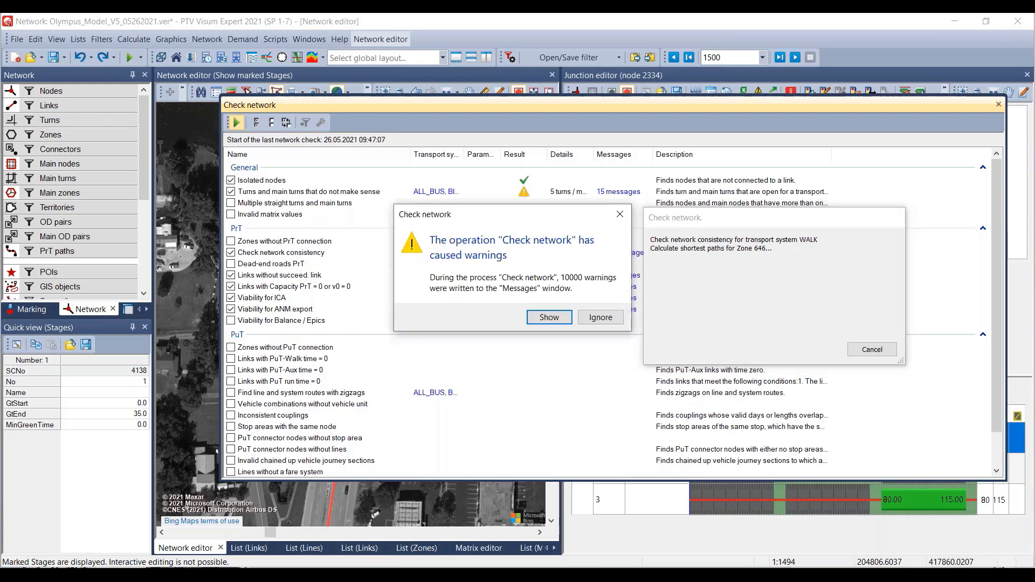
click(600, 318)
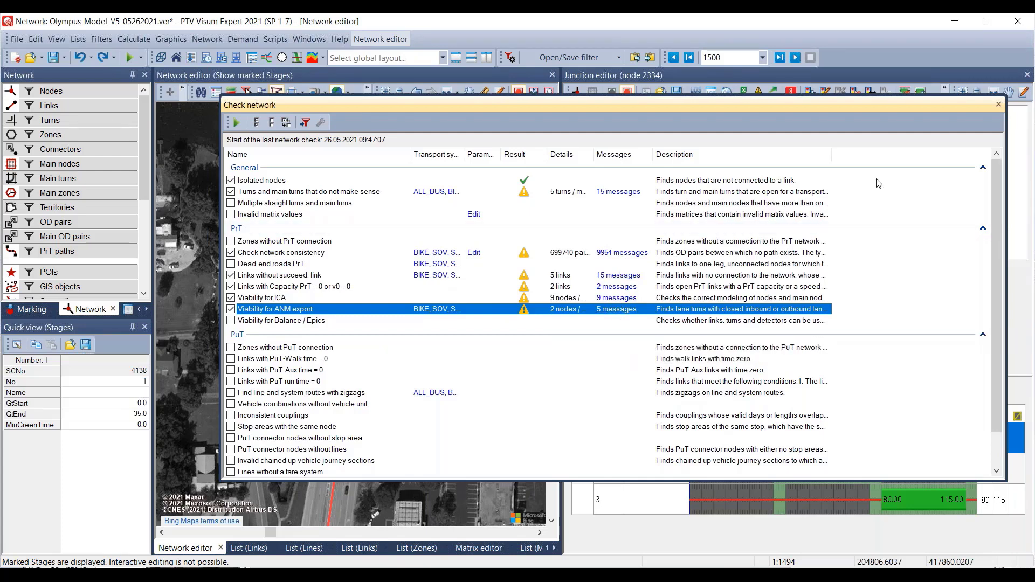
click(999, 105)
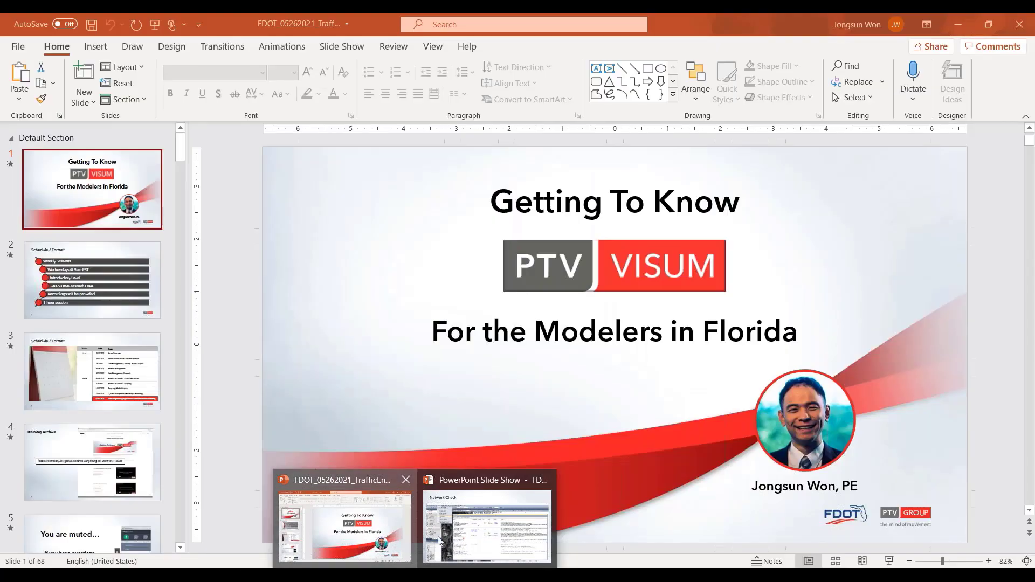
click(438, 537)
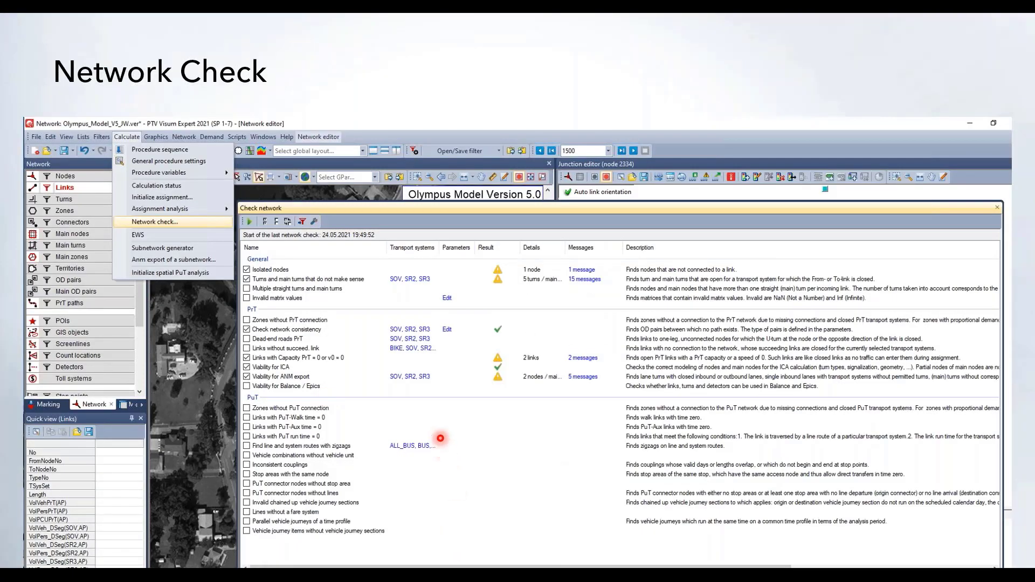
key(Right)
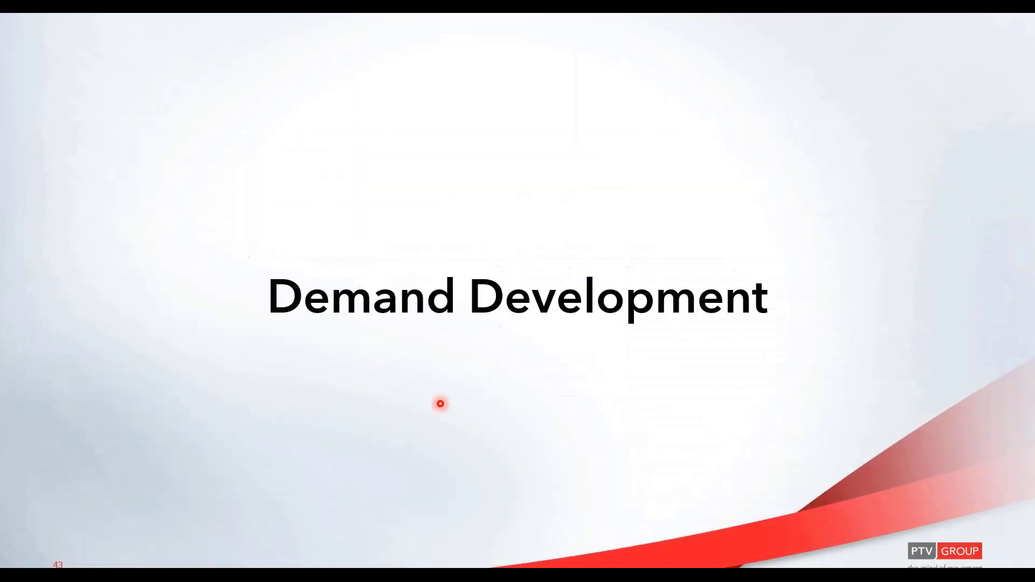
key(Right)
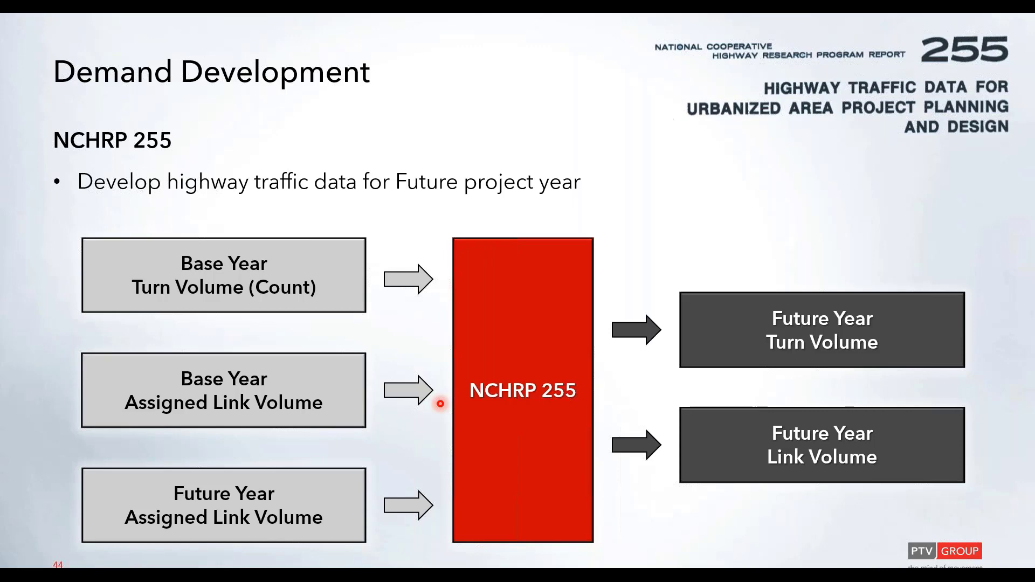
key(Right)
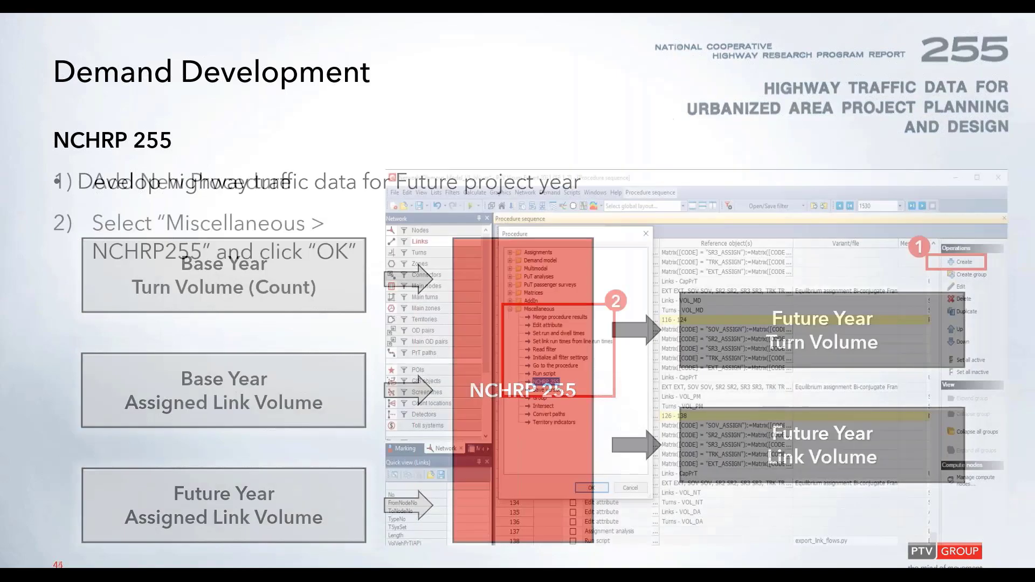
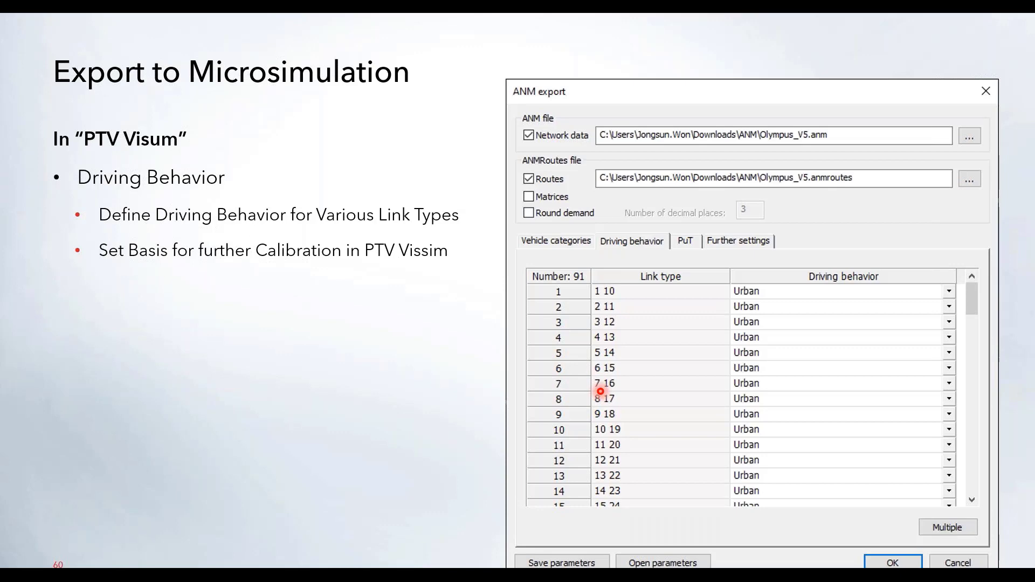
key(Right)
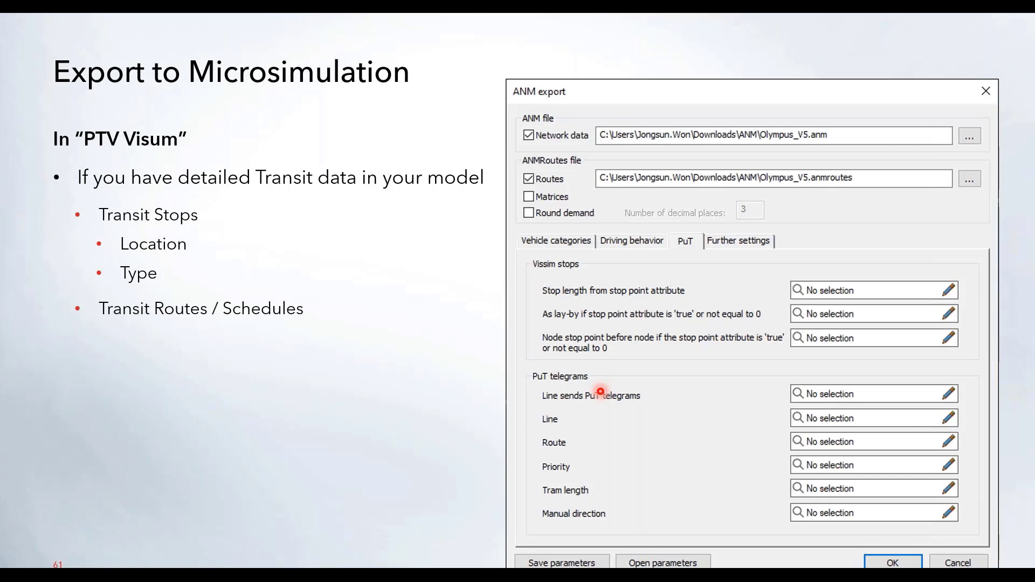
key(Right)
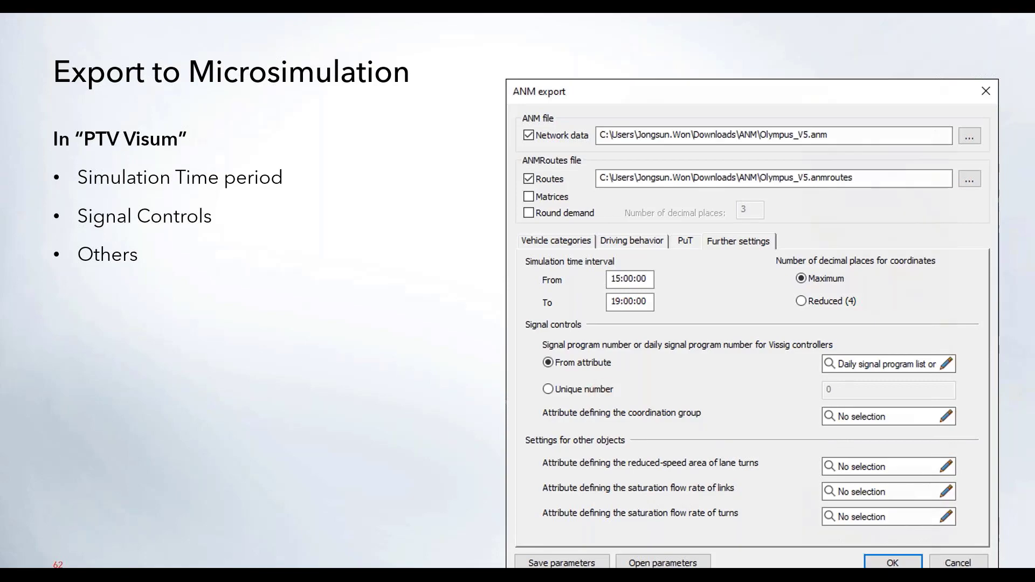
key(Right)
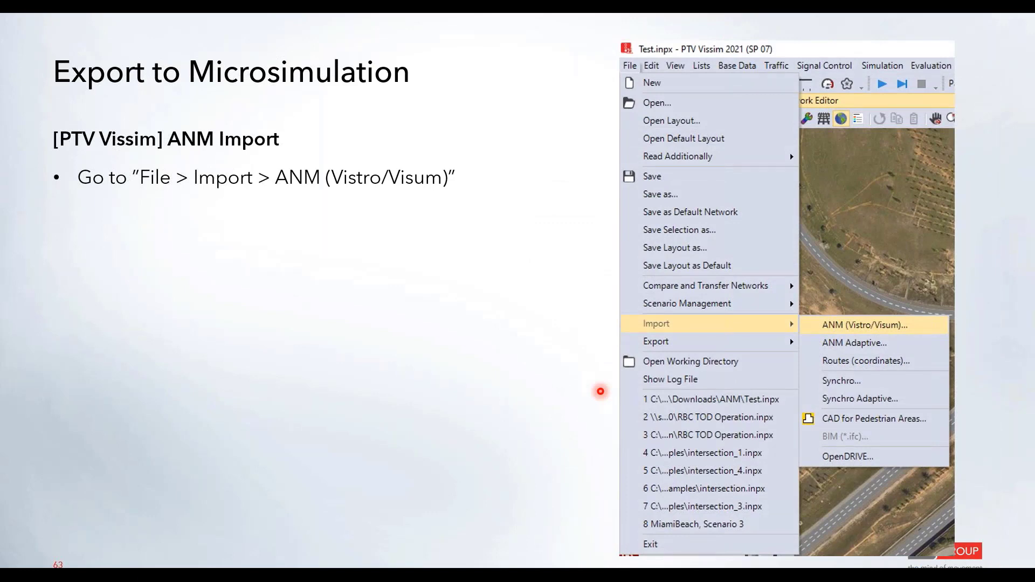
key(Right)
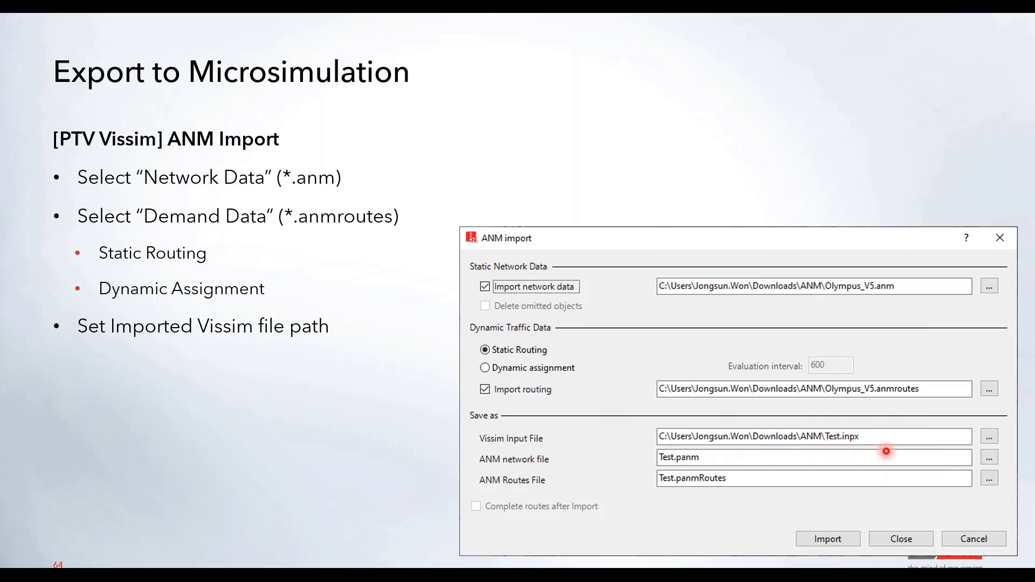
click(887, 451)
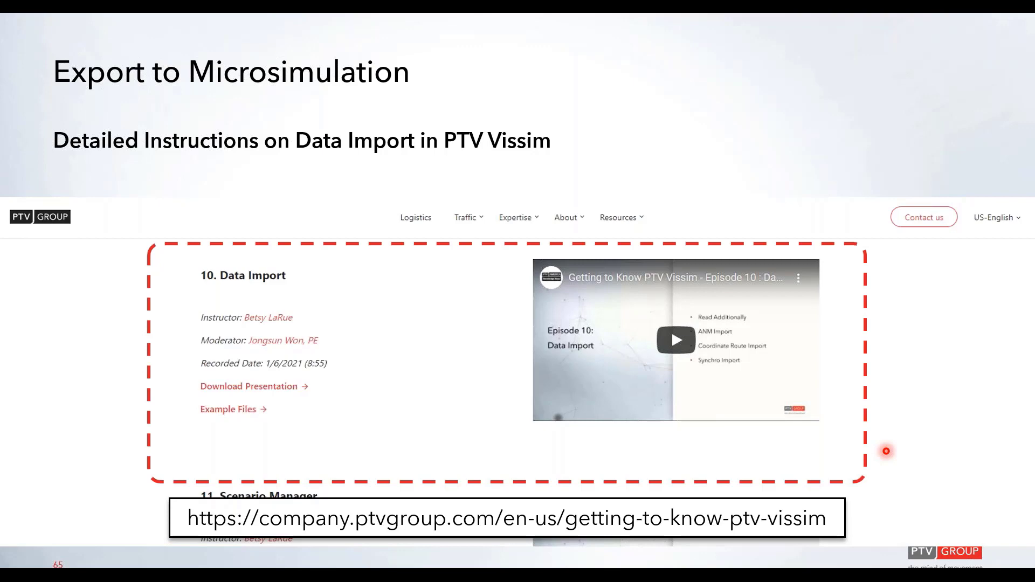
Step: Switch to the PTV Visum window of Olympus_V5_05262021_Subarea.ver and examine the extent of the subarea network
key(alt+Tab)
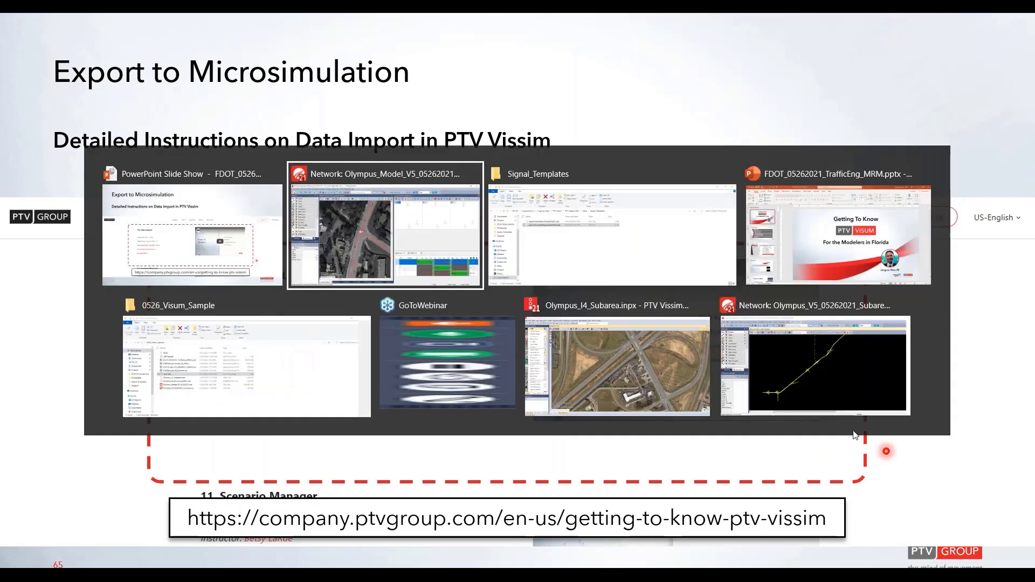
click(780, 367)
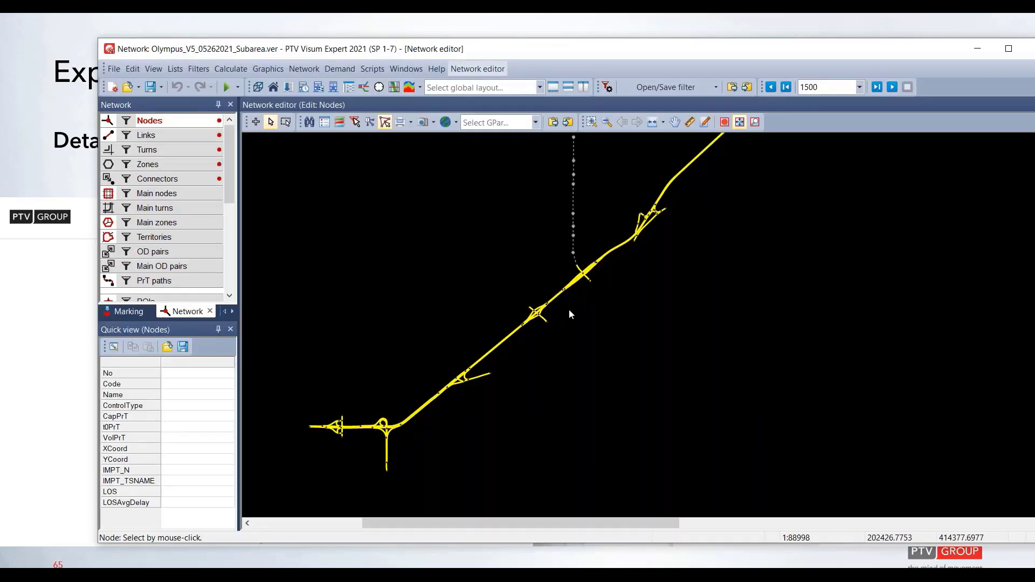
scroll(568, 309, up, 1)
scroll(568, 309, down, 2)
Step: Return to the Olympus_Model_V5_05262021 network in PTV Visum and open the PrT node impedances in the general procedure settings
key(alt+Tab)
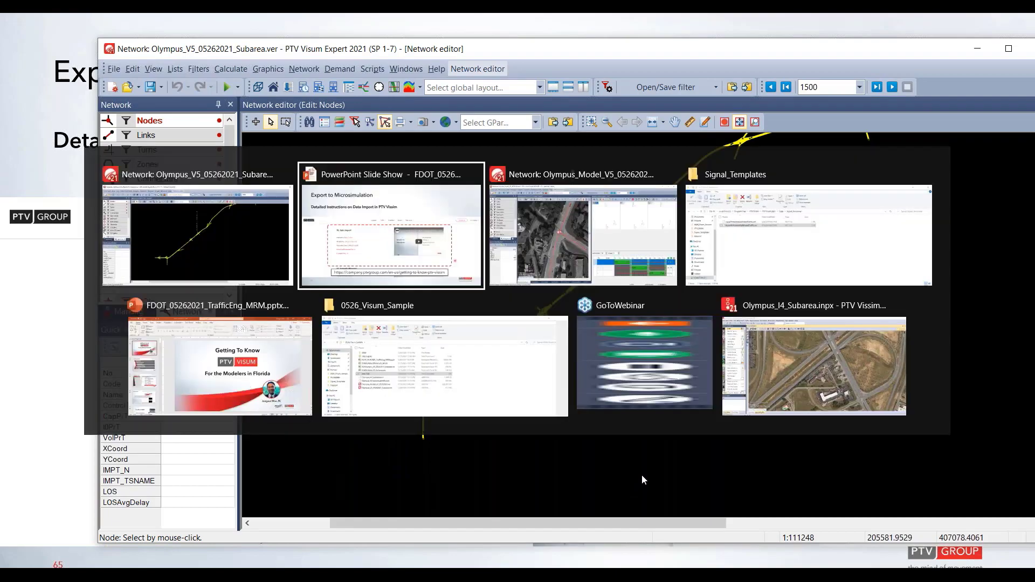
click(571, 252)
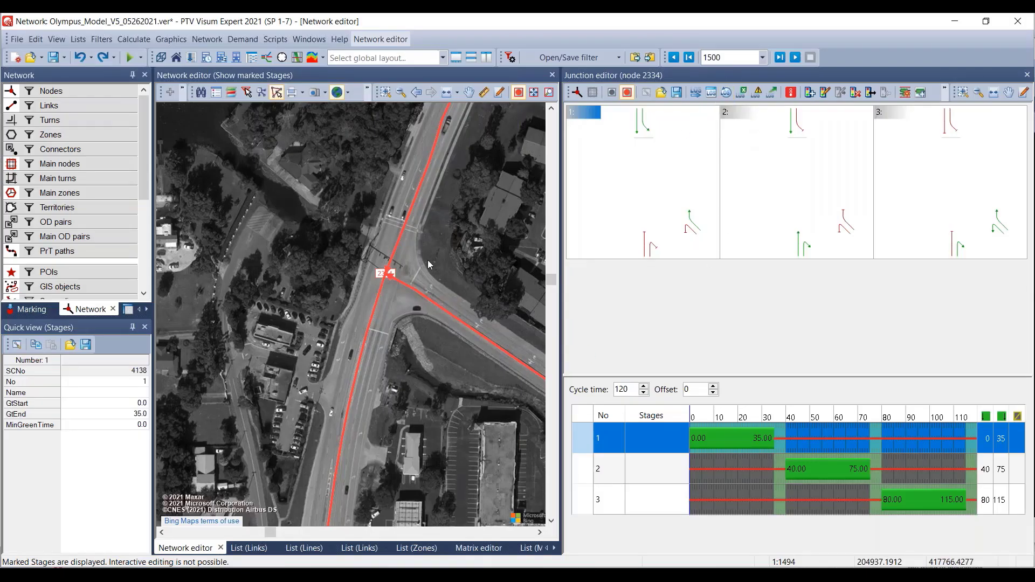
click(140, 41)
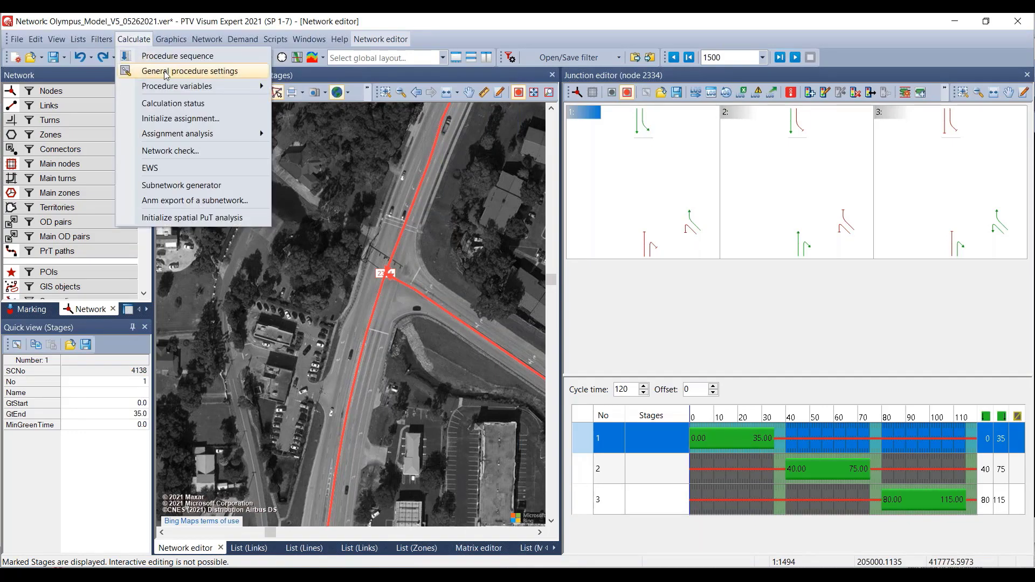
click(168, 76)
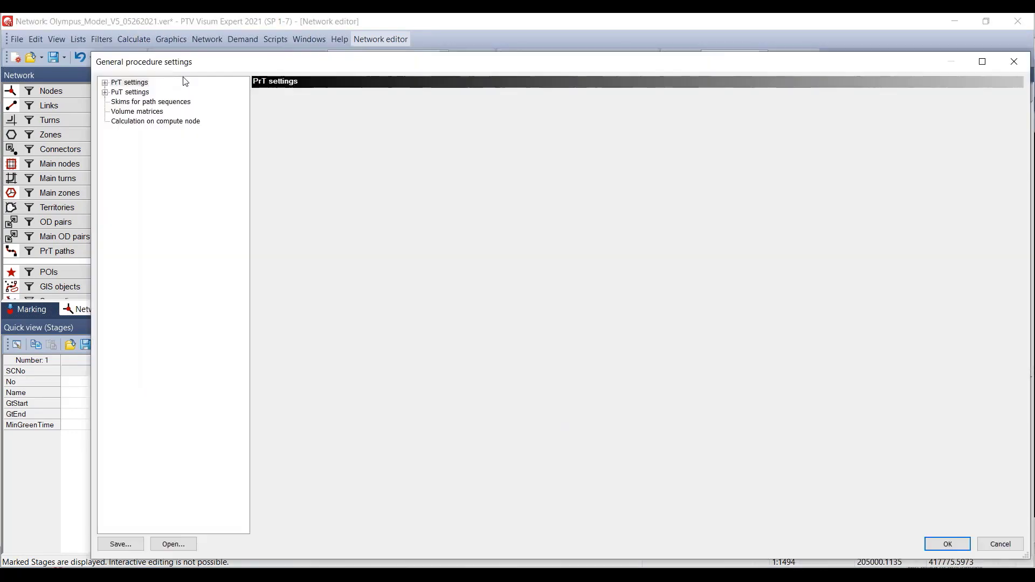
click(105, 83)
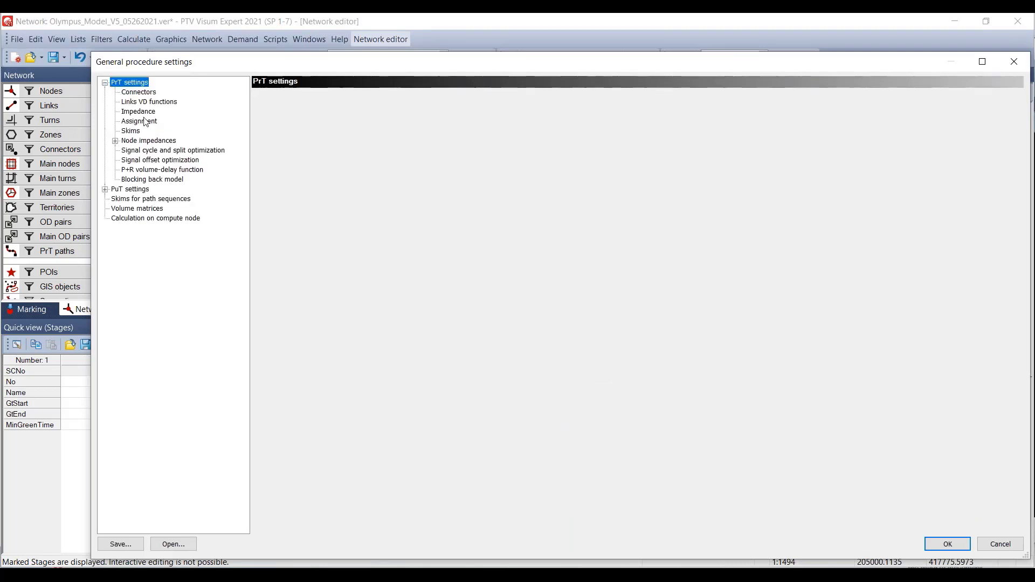
click(136, 140)
click(115, 140)
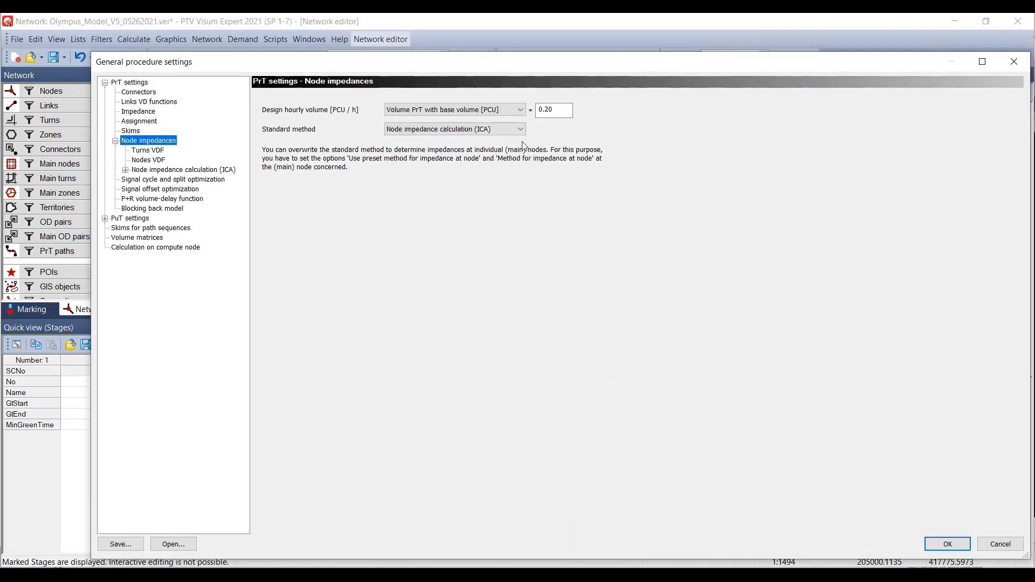
Step: Review the design hourly volume options and factor, and keep Node impedance calculation (ICA) as the standard method
click(521, 111)
click(538, 209)
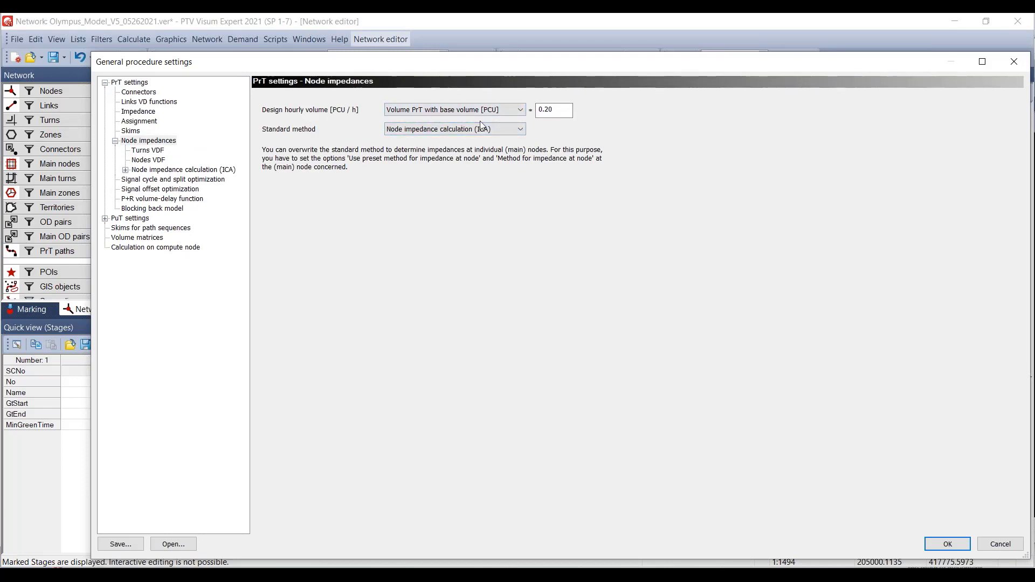
double_click(552, 109)
click(476, 127)
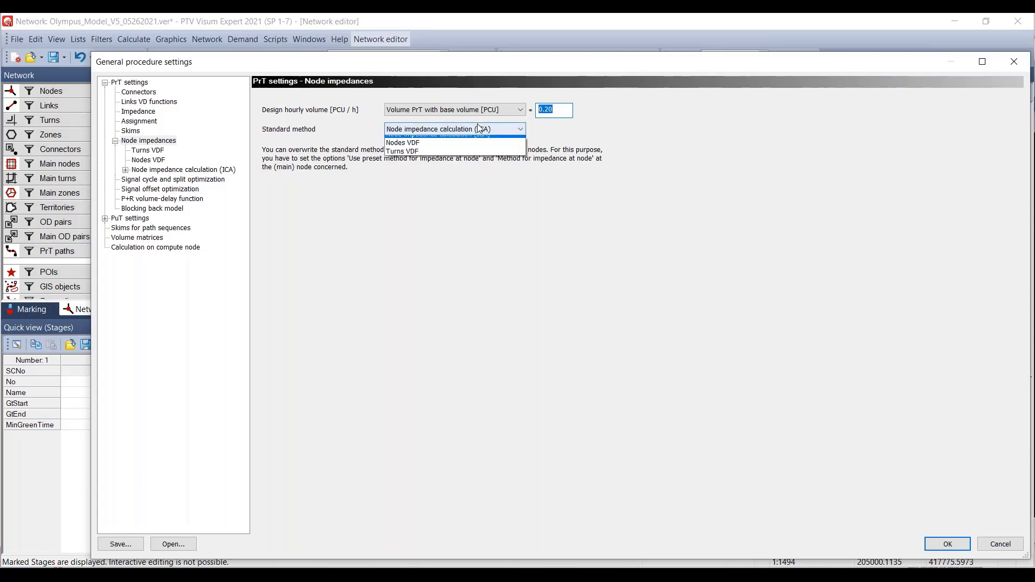
click(490, 139)
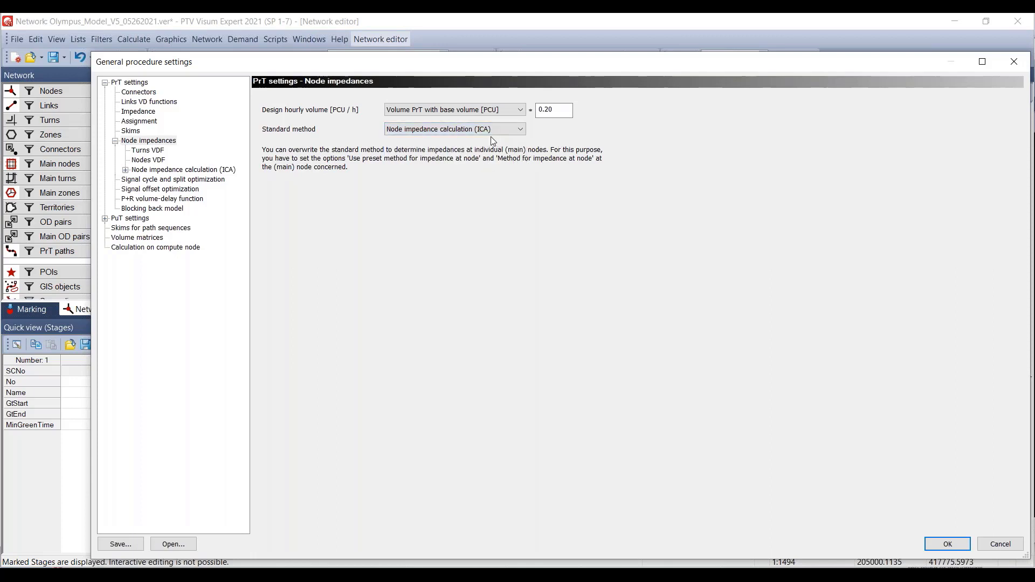
Step: Review the ICA calculation methods available for signalized nodes, keeping HCM 2010 as the method
click(125, 170)
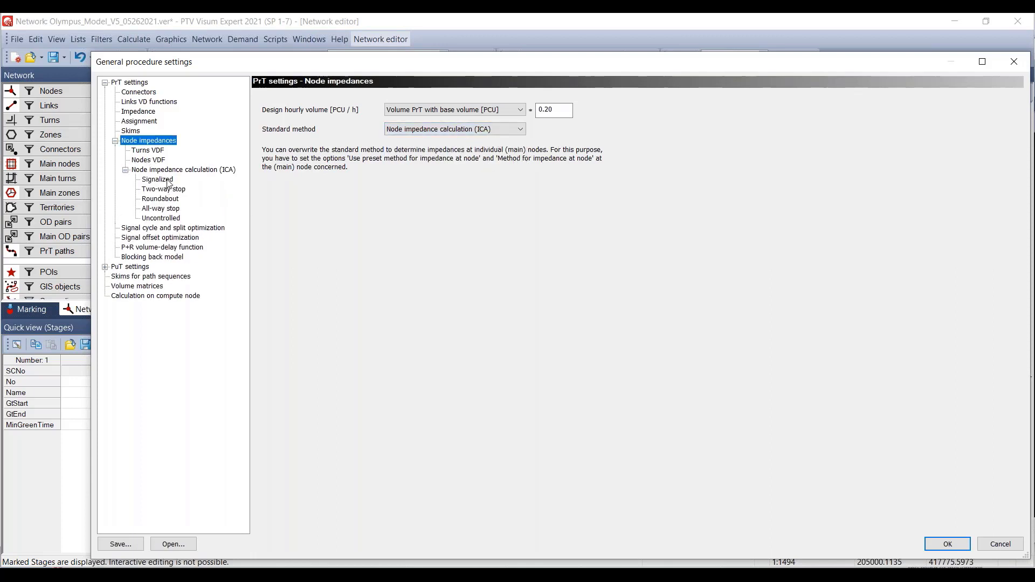
click(162, 180)
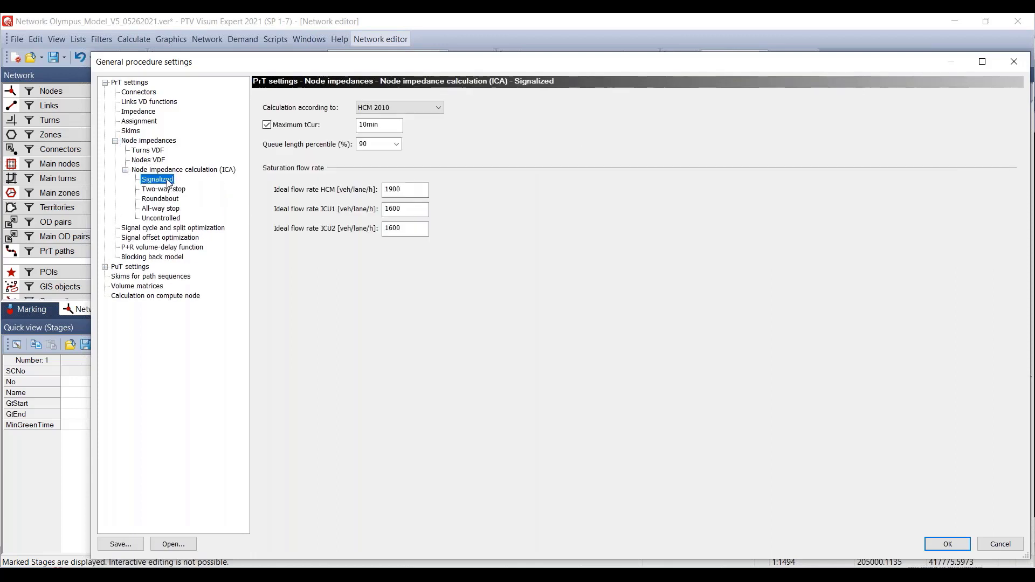
click(399, 108)
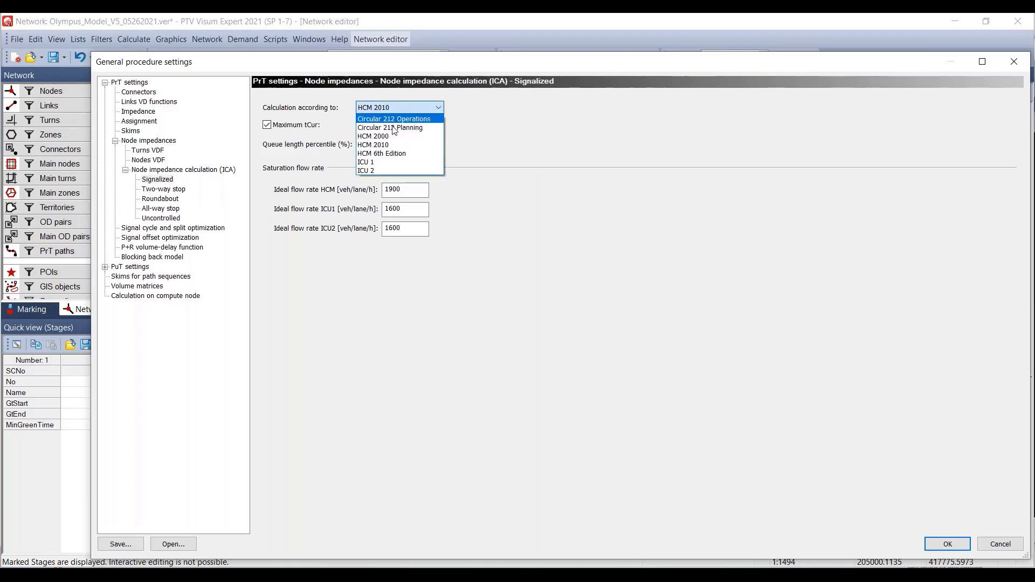
click(471, 157)
Step: Review the ICA settings for two-way stop, roundabout and all-way stop nodes and the general ICA options, and accept the procedure settings
click(171, 189)
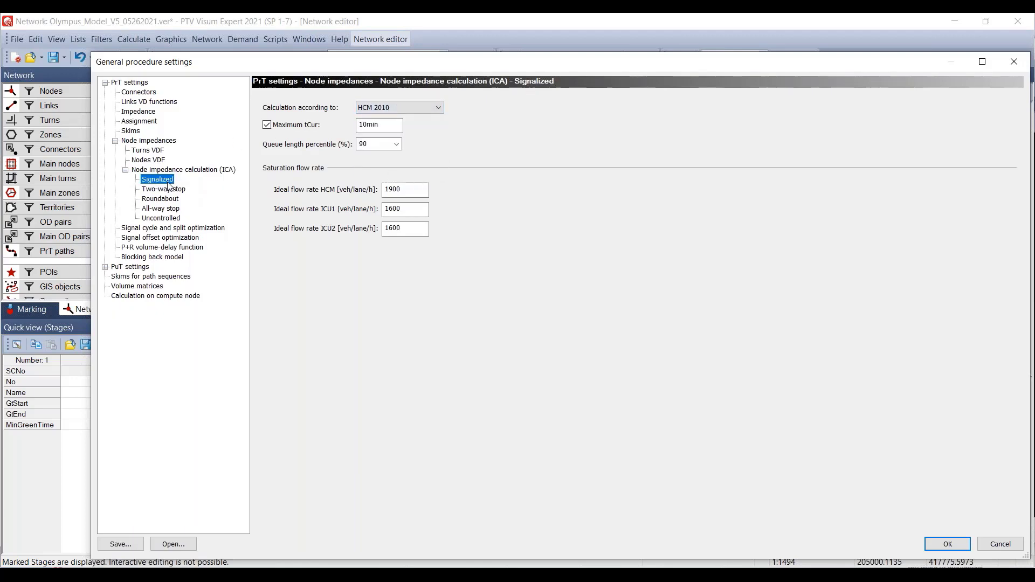
click(171, 199)
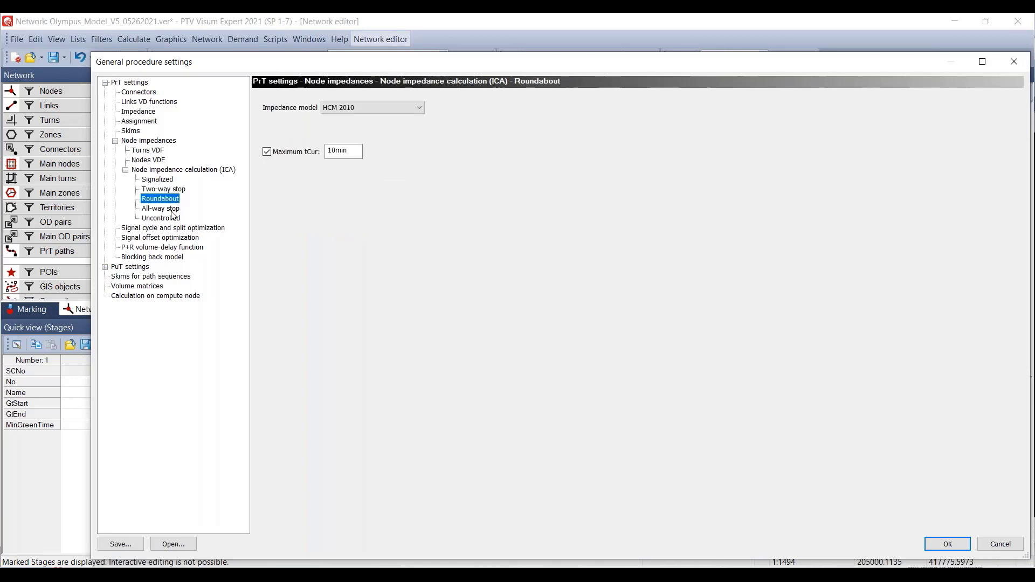
click(172, 208)
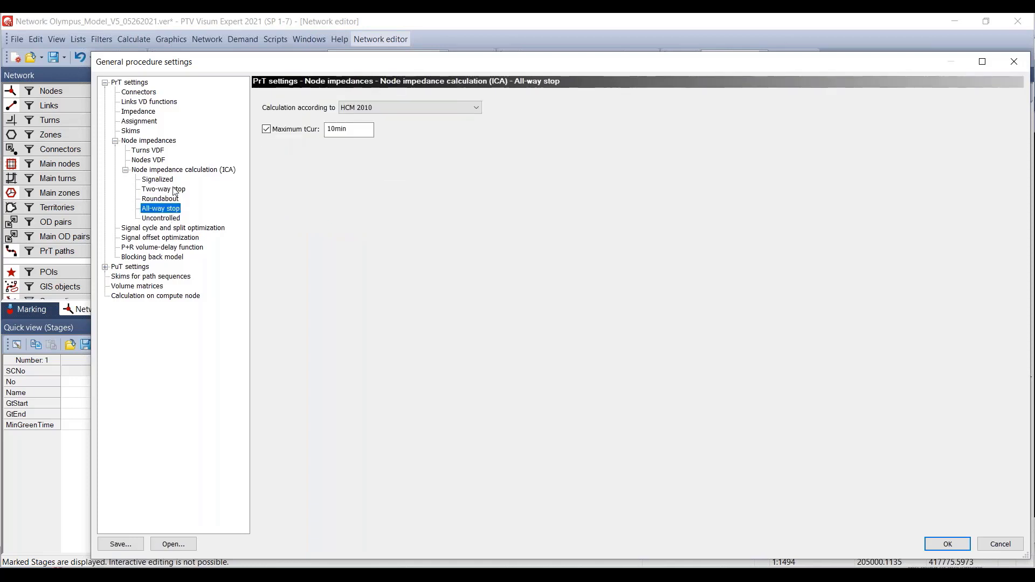
click(125, 170)
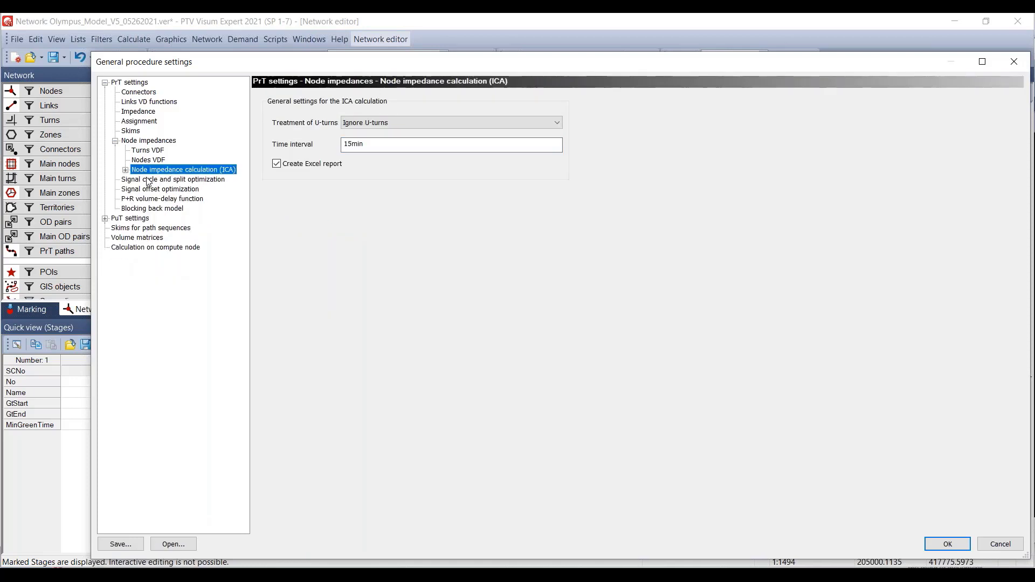
click(953, 539)
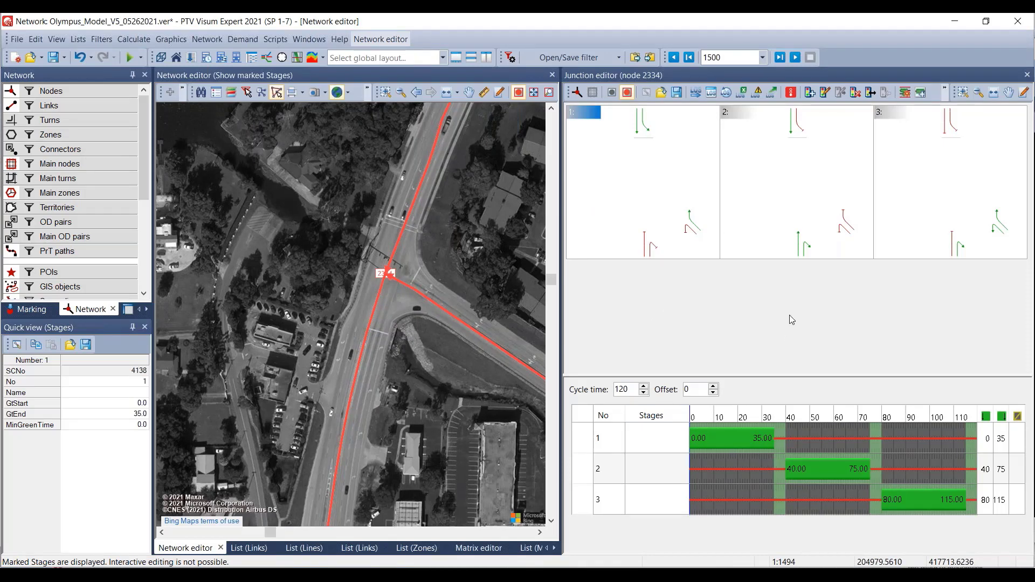
Step: Show the junction geometry of node 2334, generate its ICA Excel report, examine the results and minimize the report
click(623, 333)
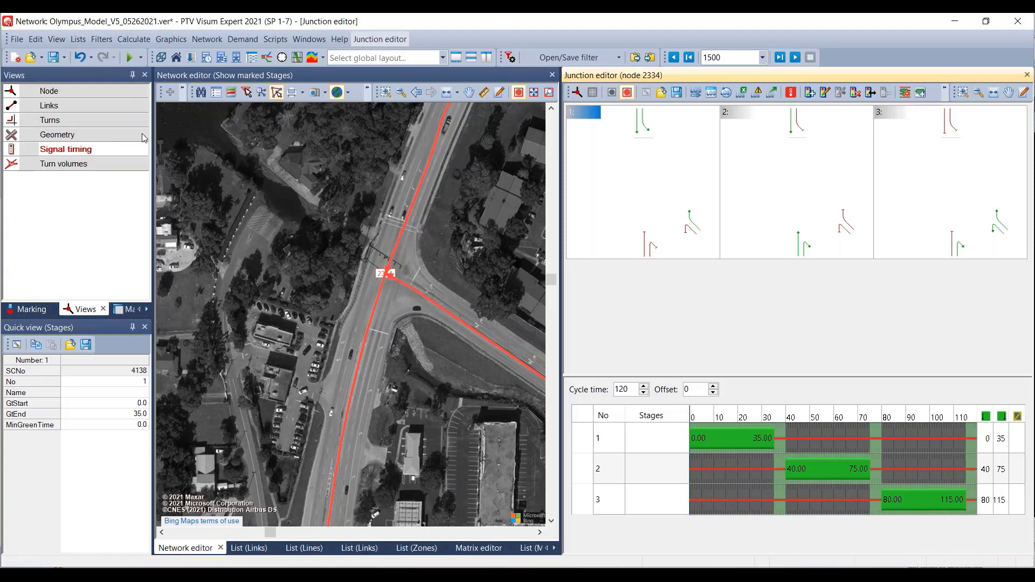
click(142, 134)
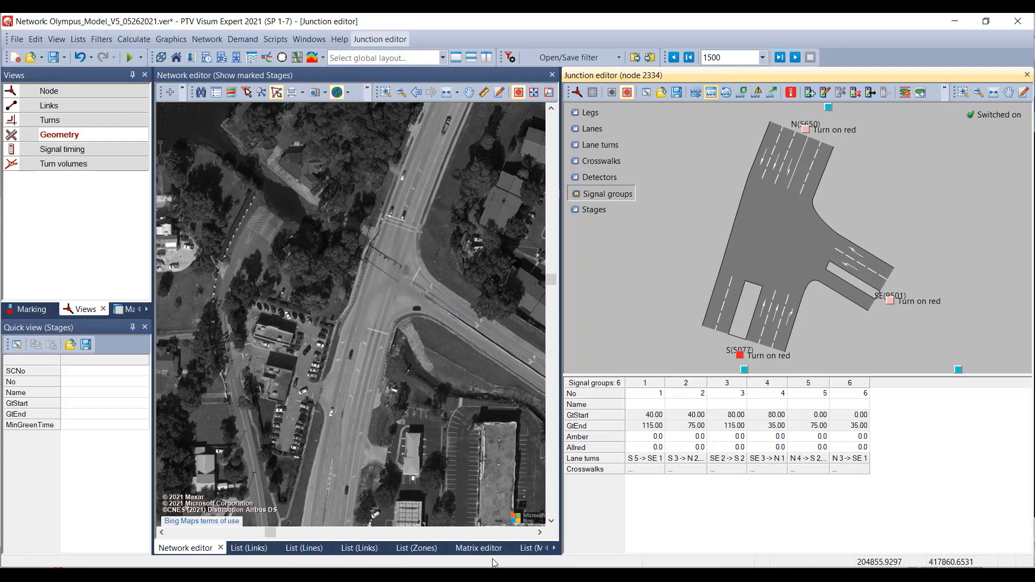
scroll(633, 351, down, 2)
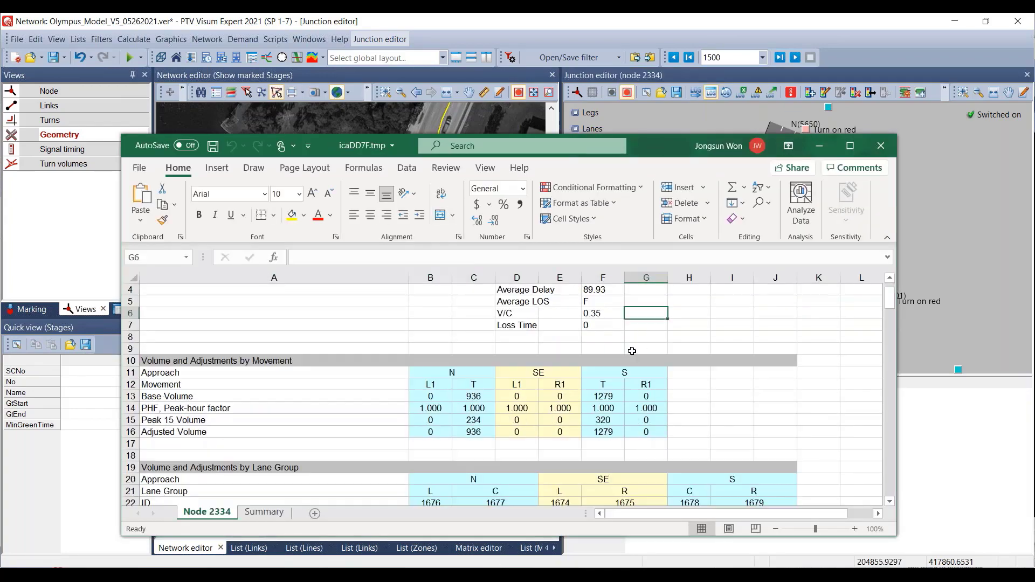
scroll(632, 351, up, 2)
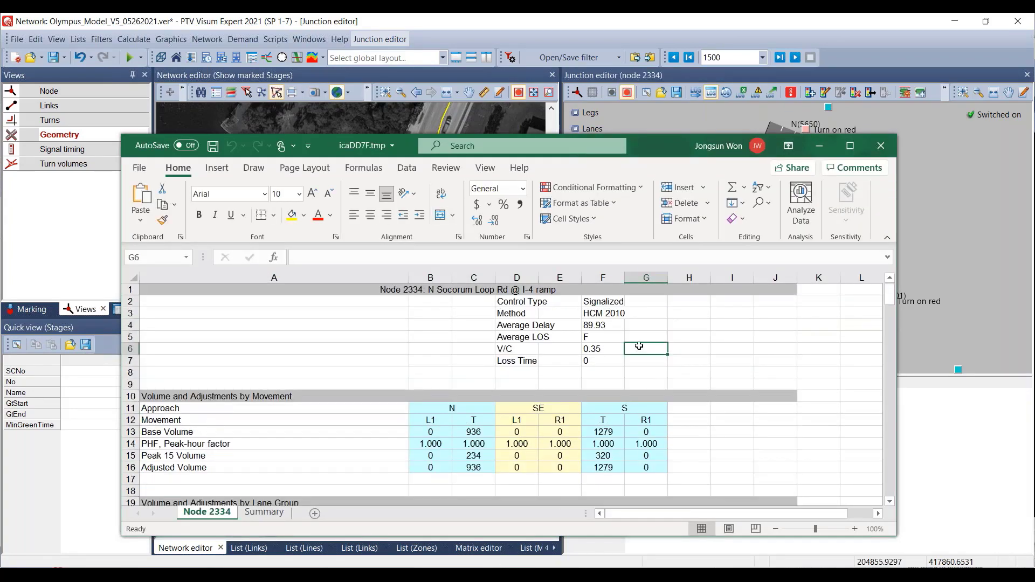
click(819, 145)
Step: Select node 2334 in the network to check its LOS and LOSAvgDelay attributes, and clear the selection
click(291, 209)
click(121, 90)
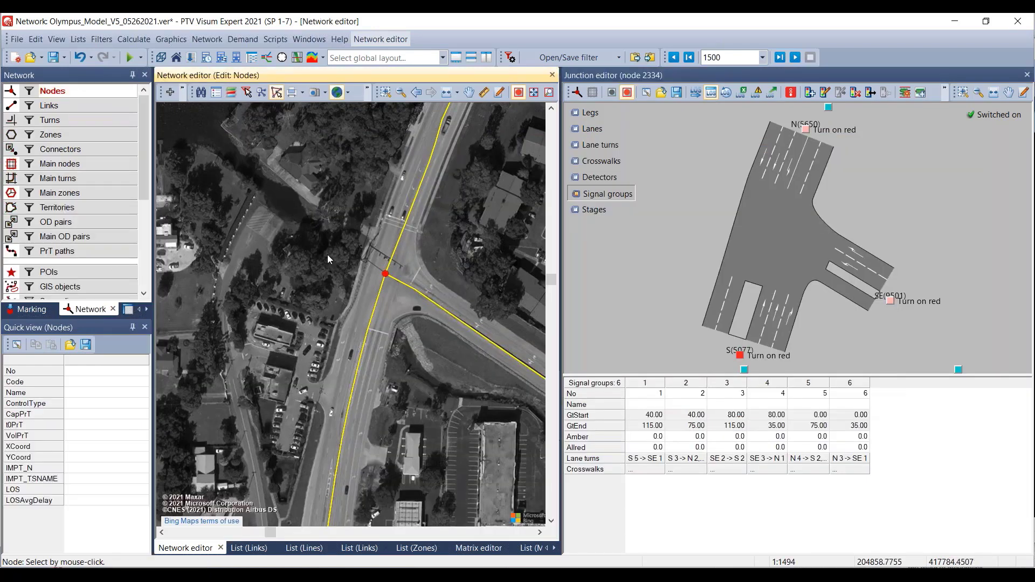
click(384, 273)
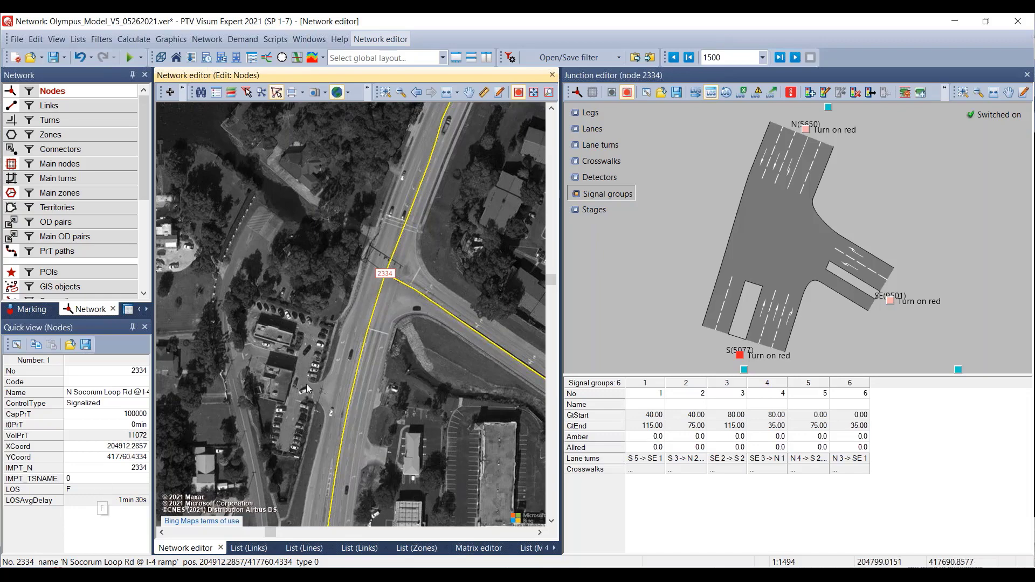
click(393, 308)
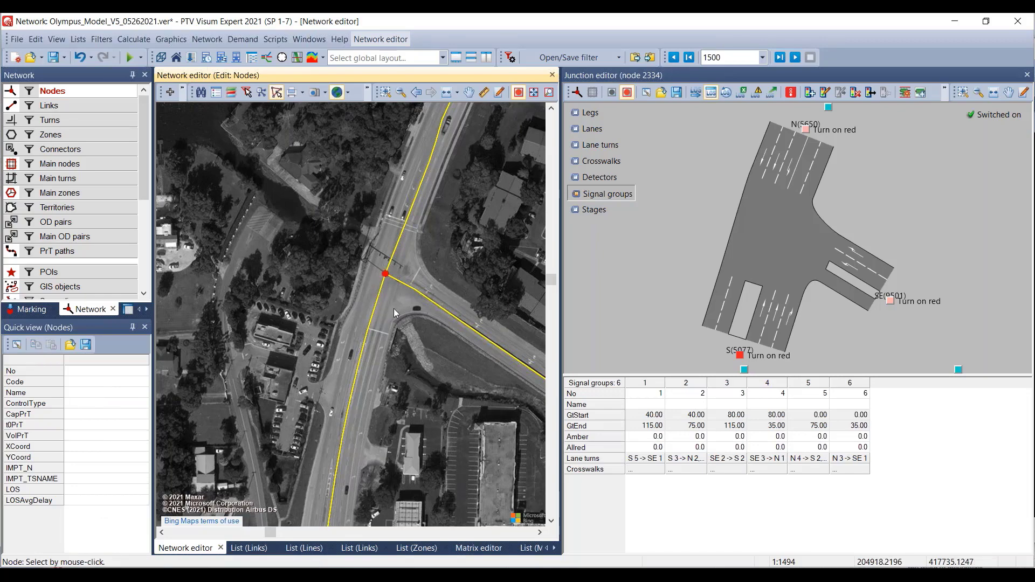
click(389, 281)
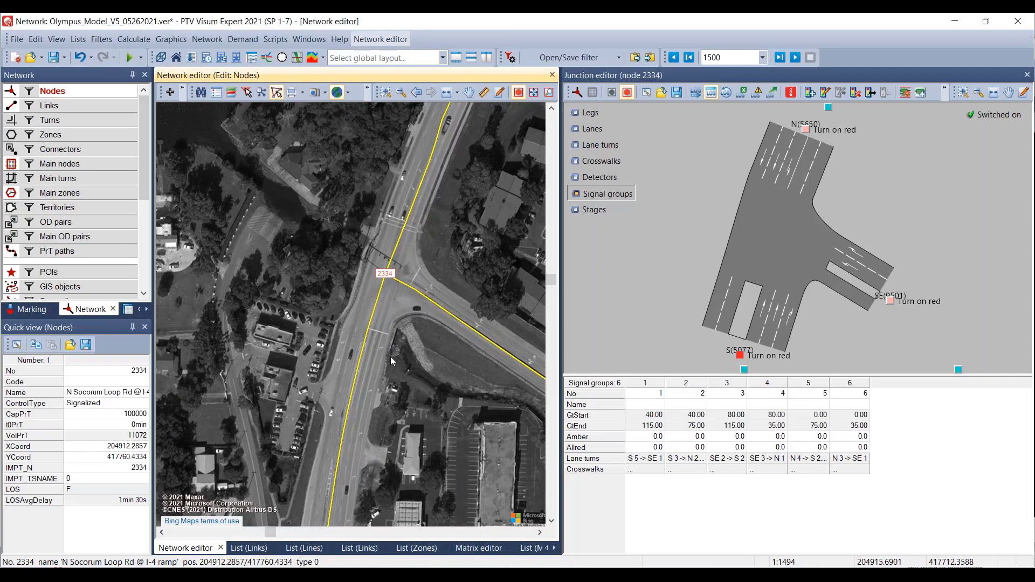
click(436, 260)
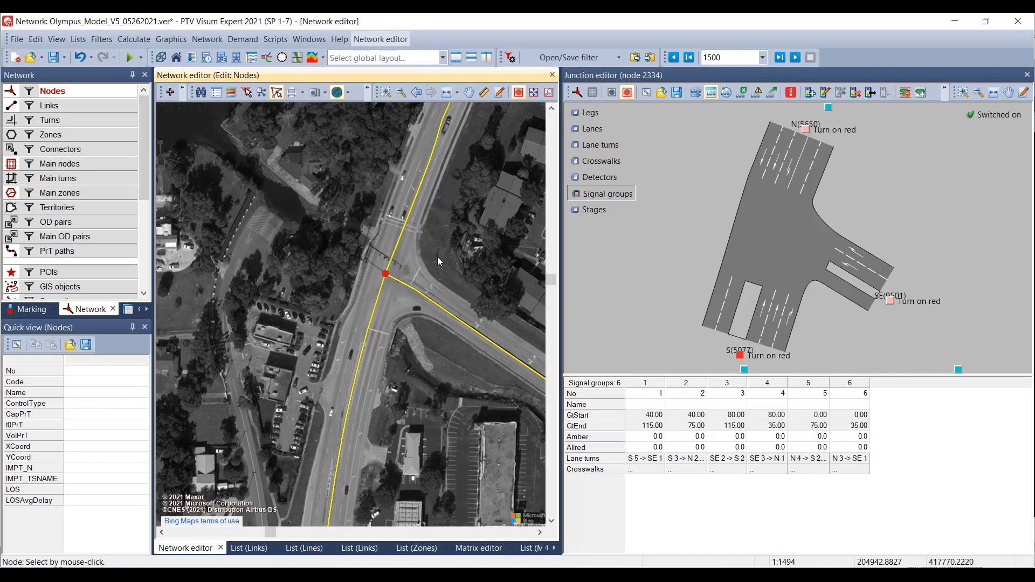
Step: Close the junction editor and turn off the aerial background map in the network editor to display the entire network
scroll(438, 259, down, 4)
scroll(448, 252, down, 2)
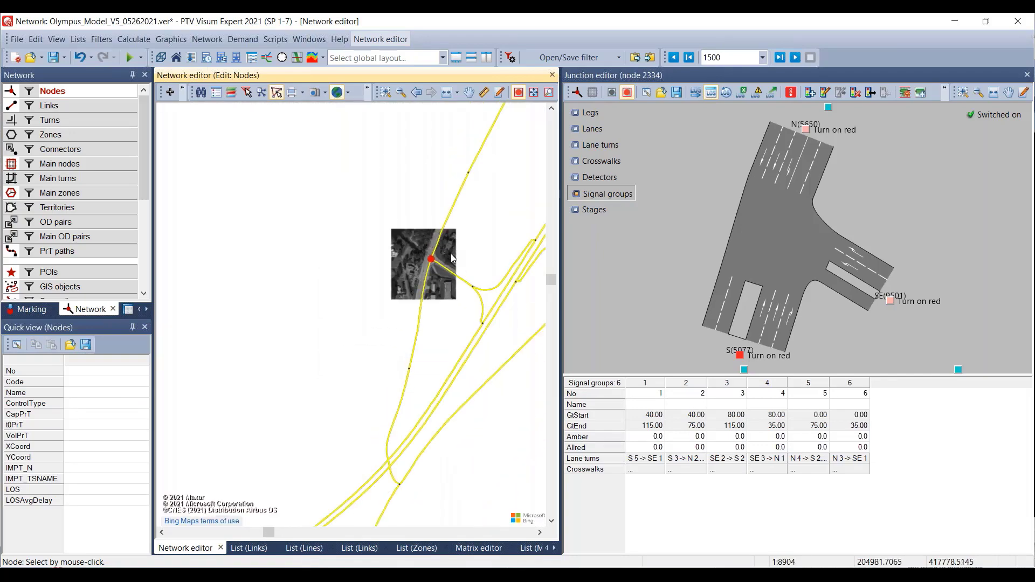
scroll(451, 259, down, 3)
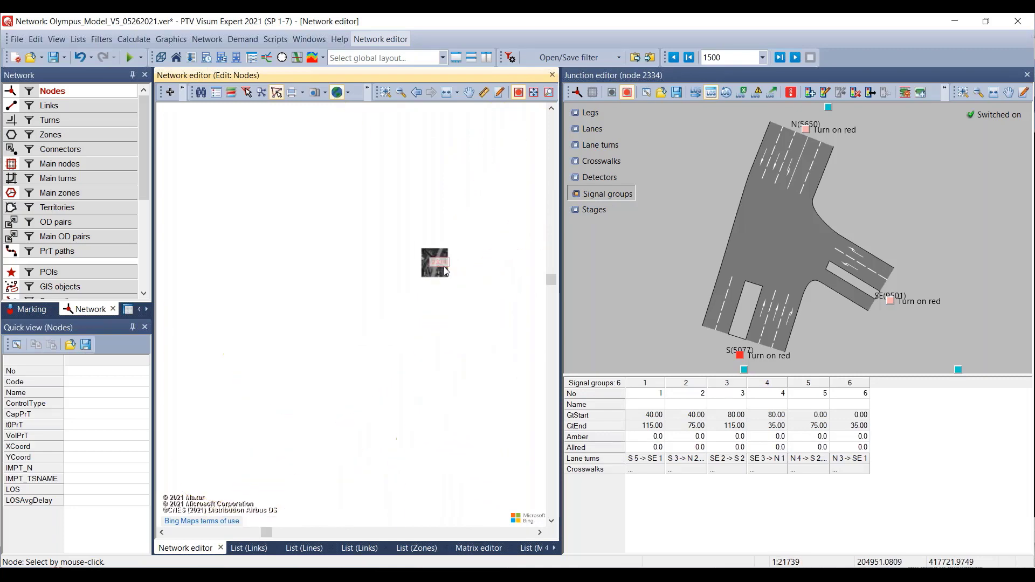
scroll(444, 266, down, 4)
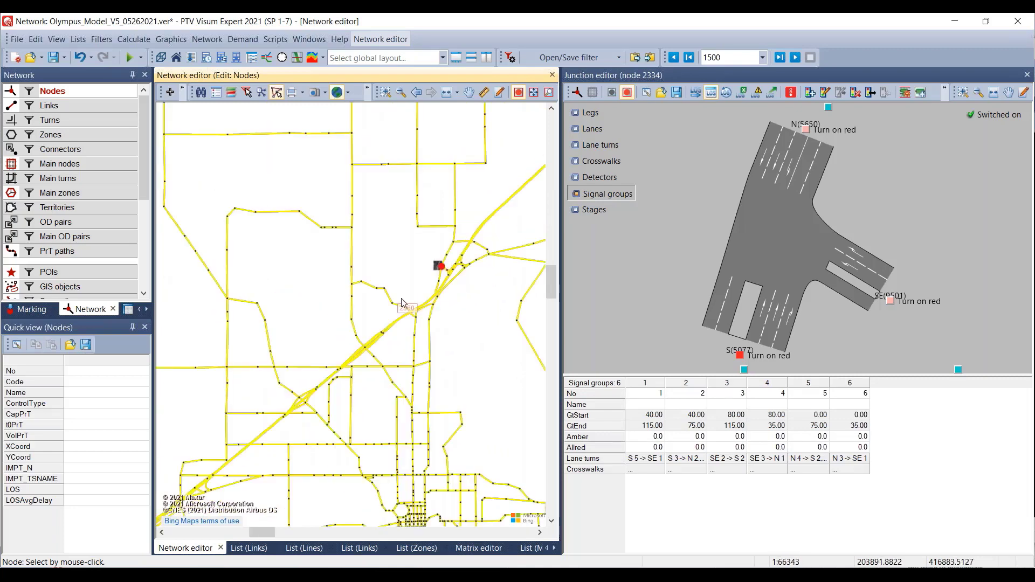
scroll(401, 303, down, 3)
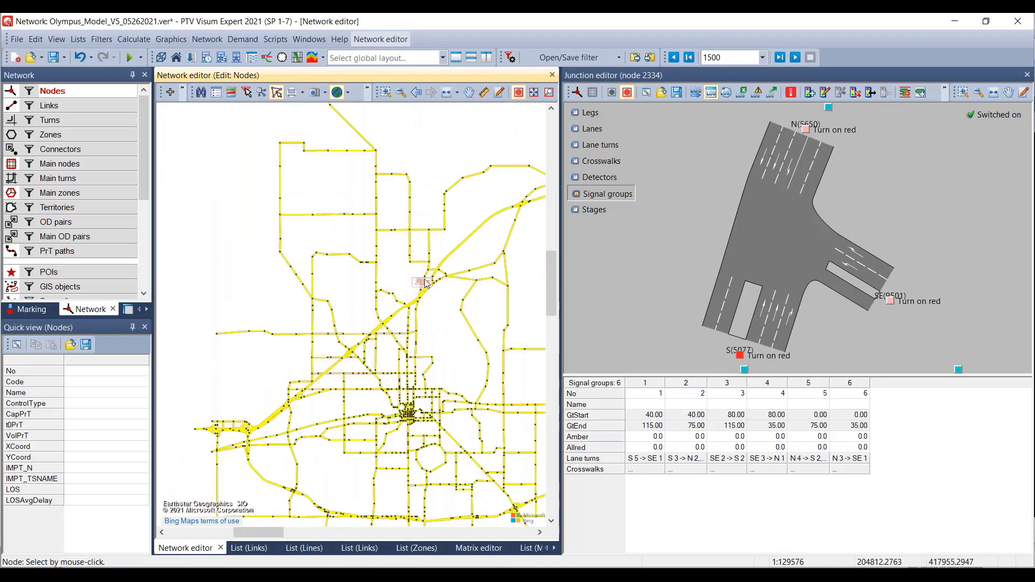
drag(441, 281, 418, 282)
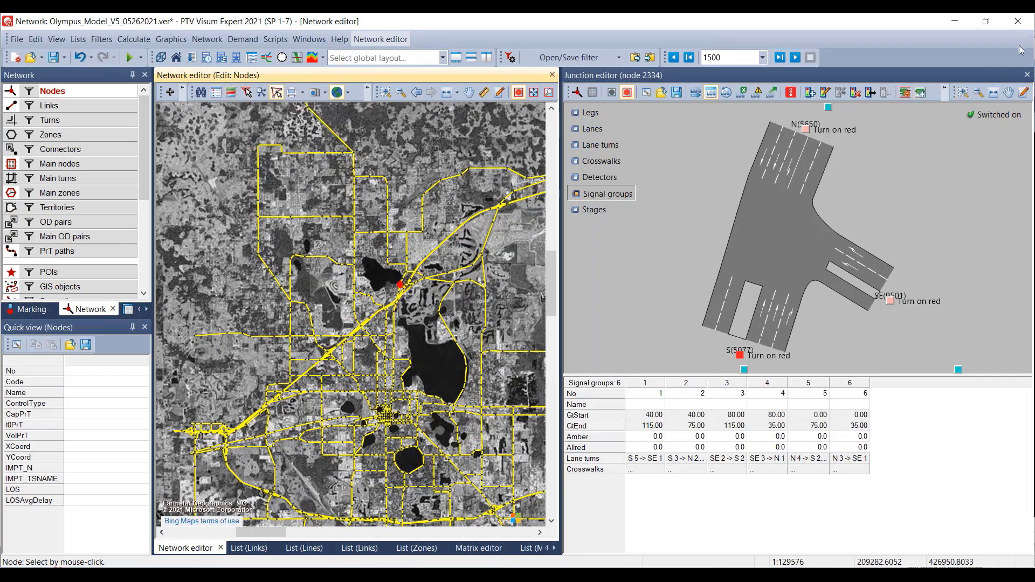
click(1027, 75)
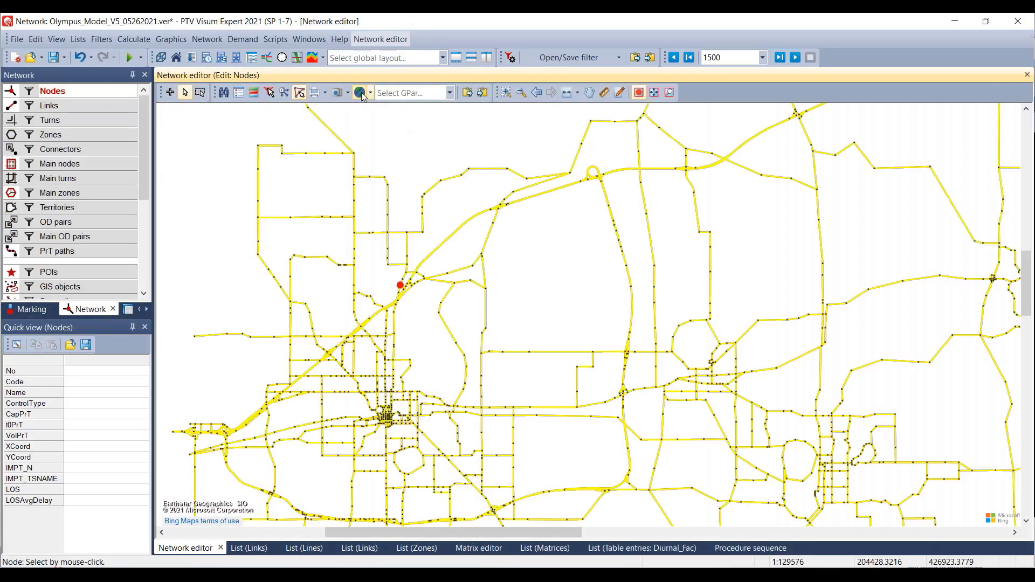
click(363, 95)
scroll(526, 225, down, 3)
drag(570, 227, 529, 286)
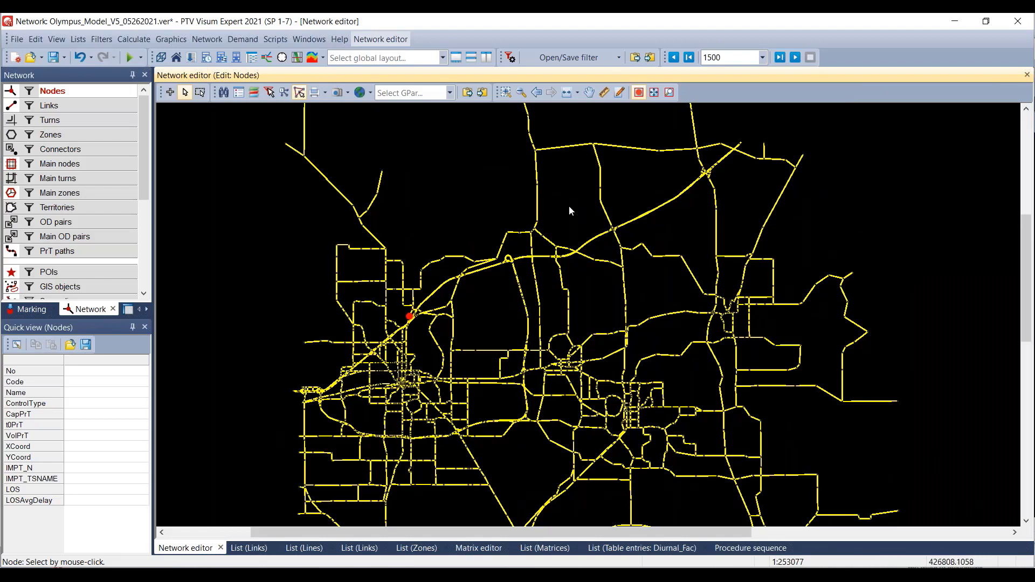
Step: Define a spatial selection by territory, using territory 1 along the freeway corridor to limit the active network objects
click(201, 94)
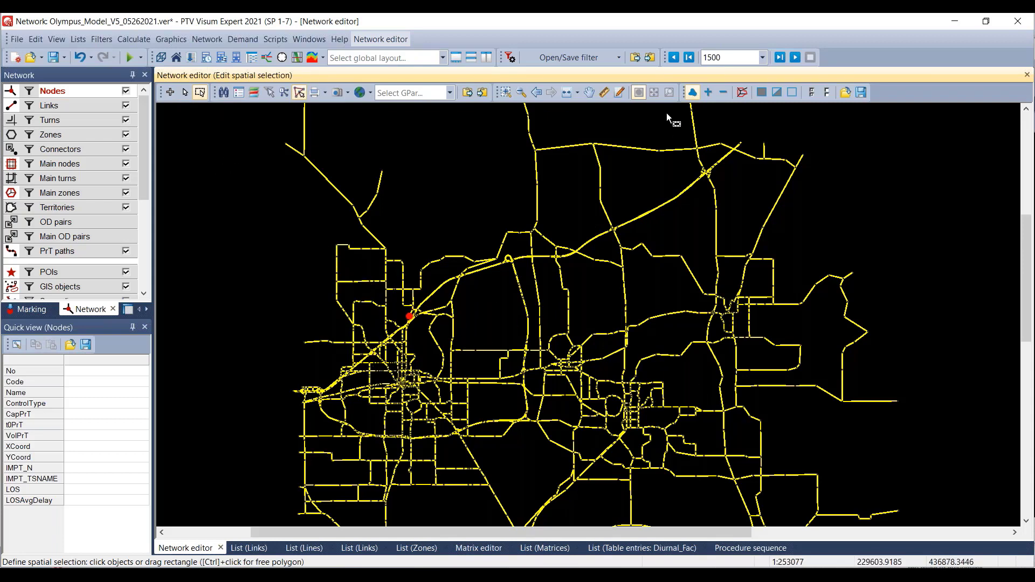
click(743, 93)
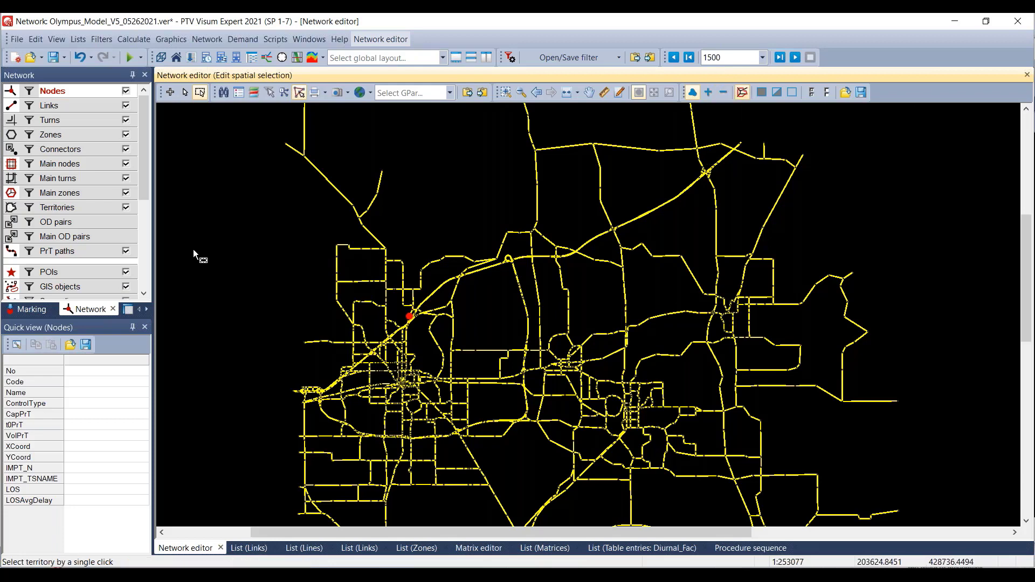
click(410, 295)
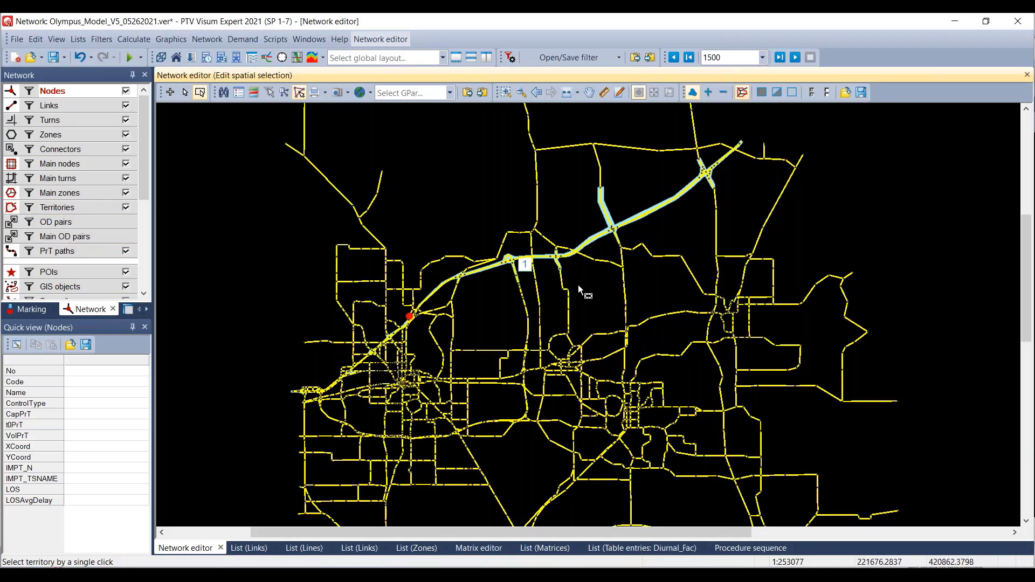
scroll(566, 278, up, 4)
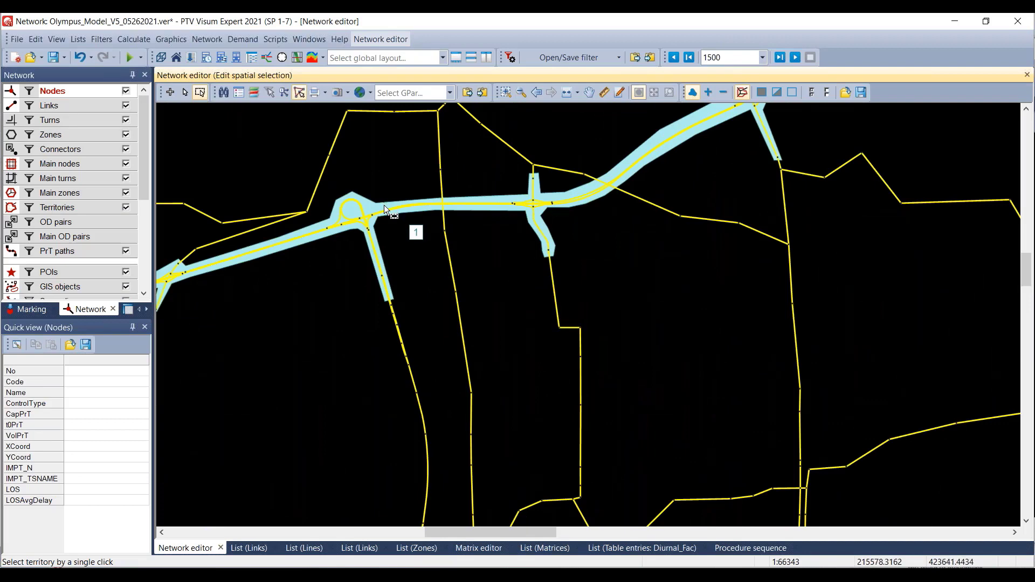
click(742, 95)
click(569, 192)
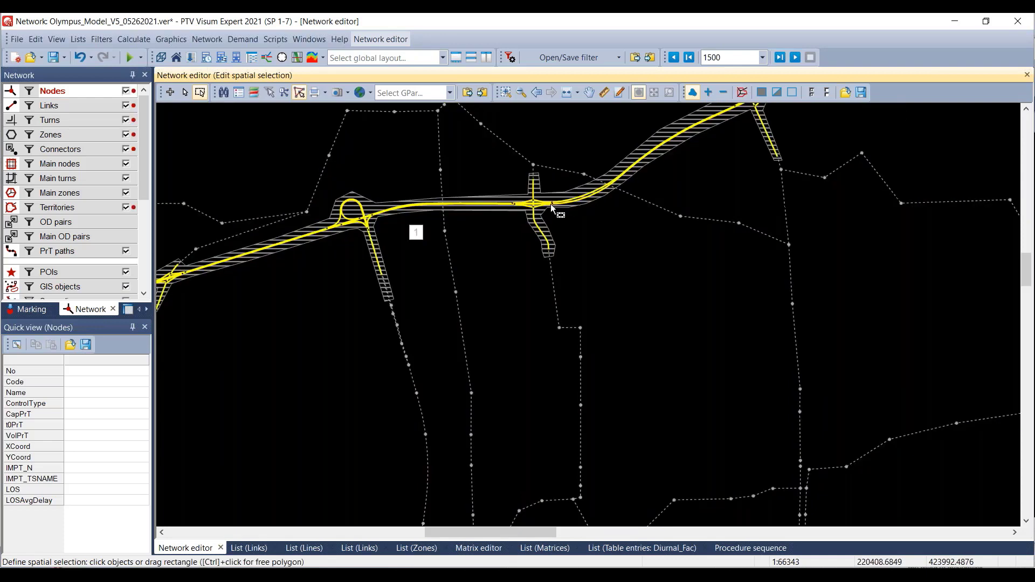
scroll(487, 242, down, 2)
drag(309, 320, 529, 263)
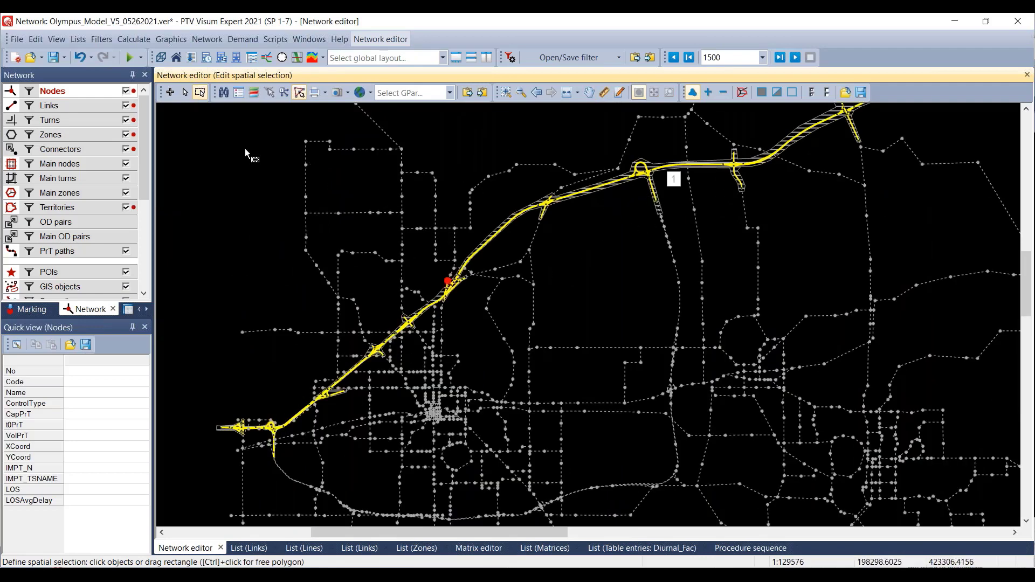
click(123, 43)
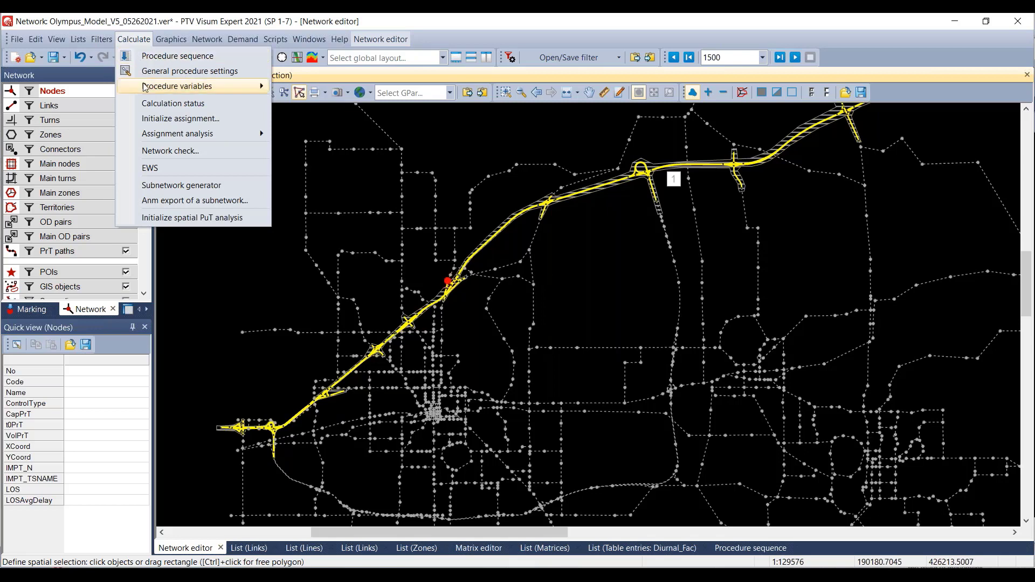
mouse_move(169, 137)
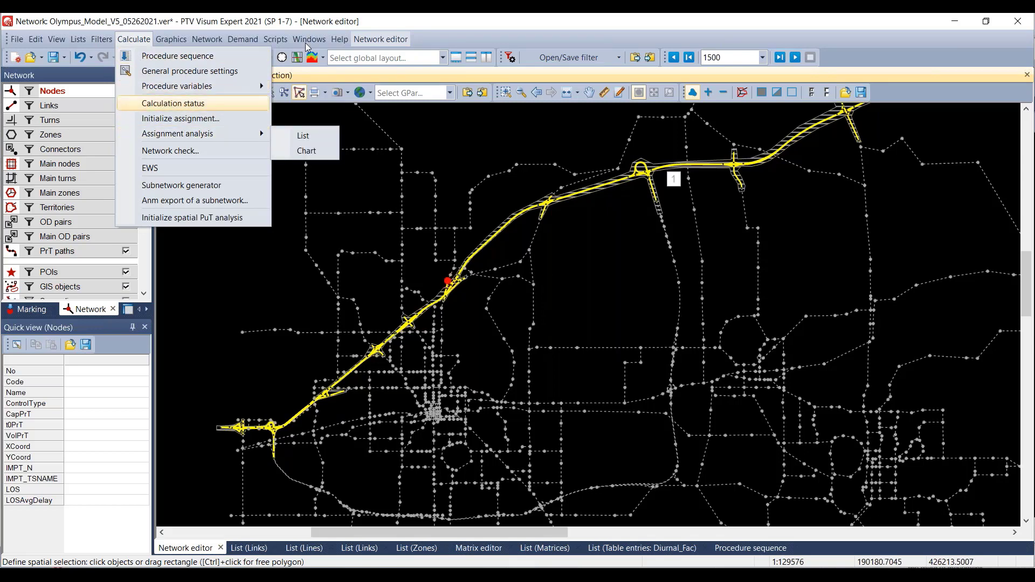
click(305, 16)
Step: Open the attributes of the freeway link from node 2169 to node 2329, near the marked signalized node
click(63, 108)
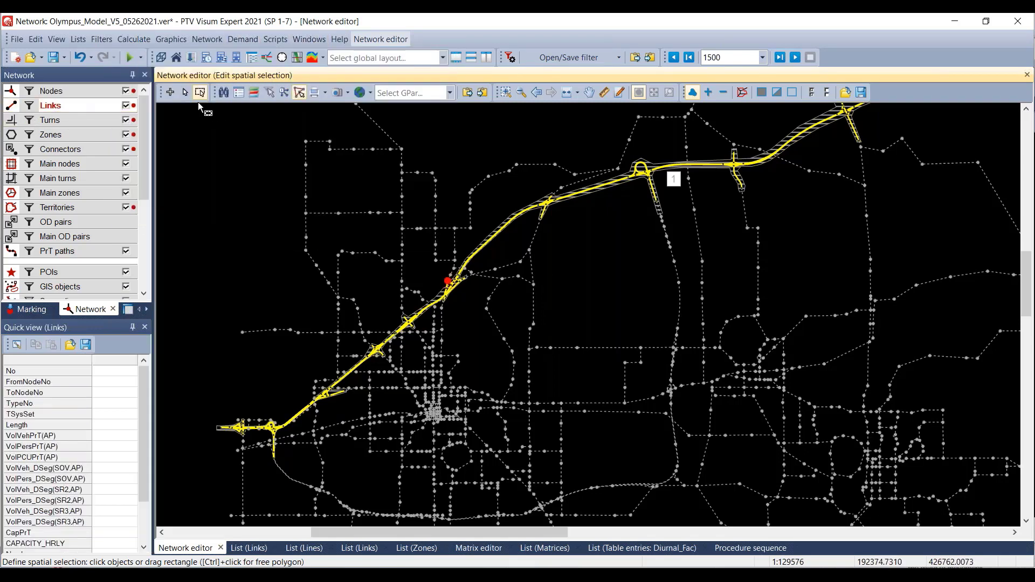
scroll(459, 280, up, 3)
scroll(459, 277, up, 1)
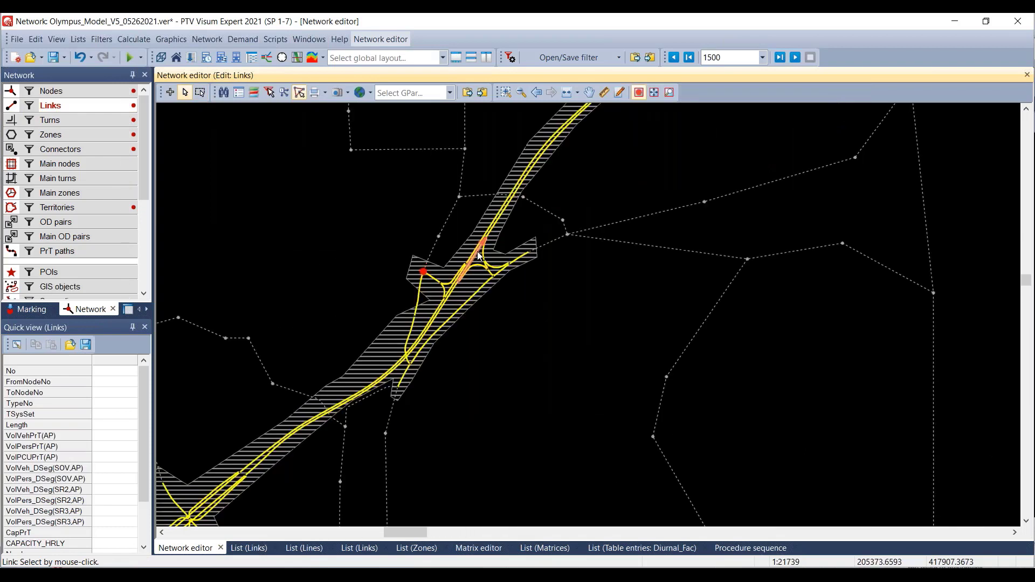
double_click(480, 245)
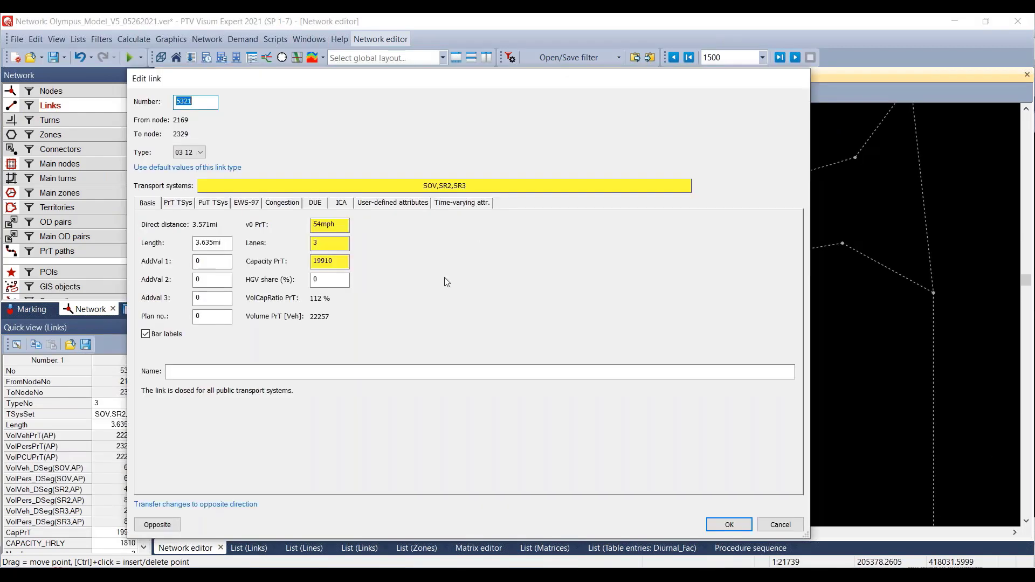
Step: Close the freeway link's attributes and clear the link selection, showing the surrounding network along the corridor
click(729, 525)
scroll(629, 336, down, 4)
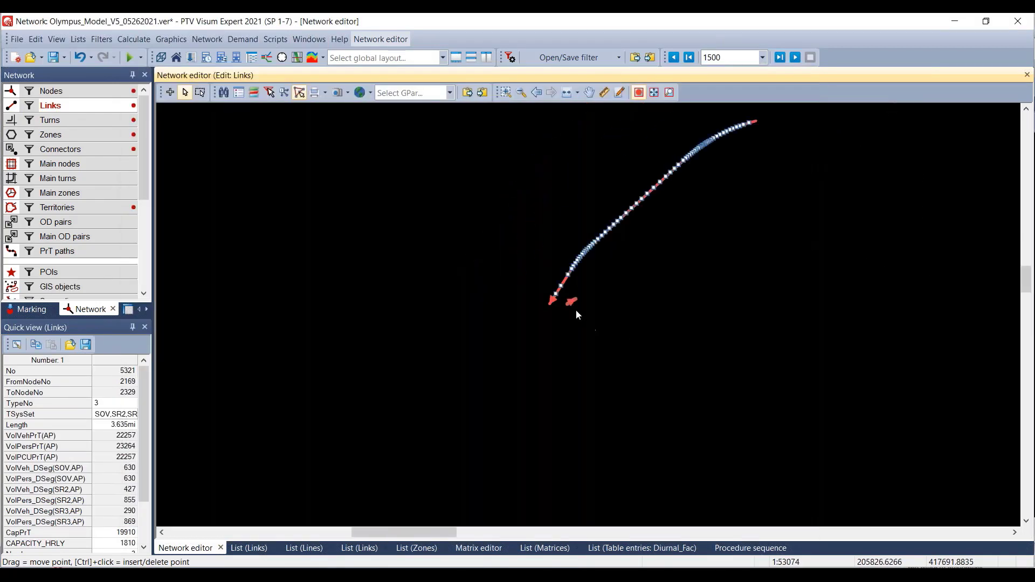
click(615, 315)
scroll(614, 315, down, 1)
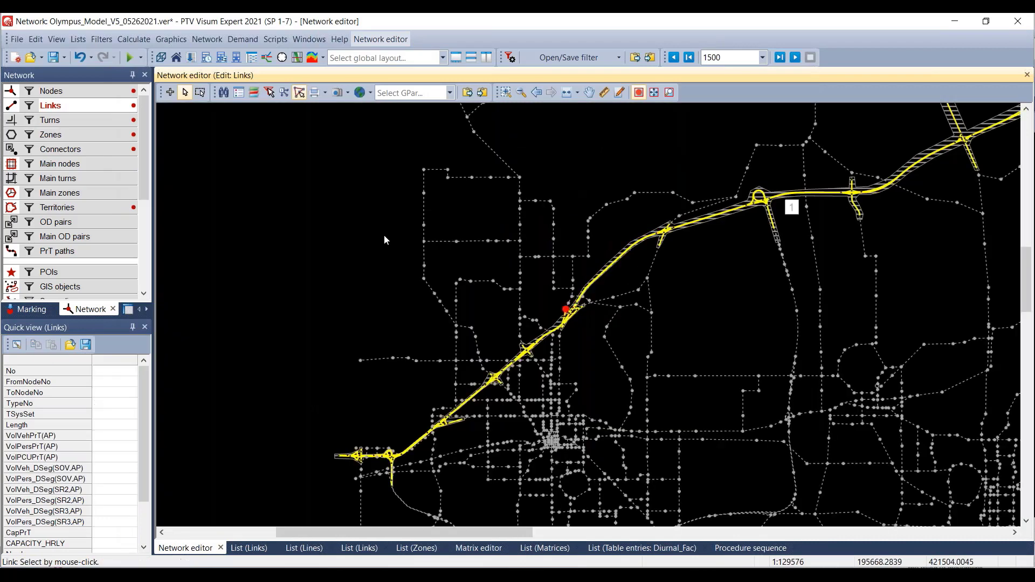
Step: Start the subnetwork generator and set its output version file to Olympus_V5_05262021_Subarea2.ver in the 0526_Visum_Sample folder
click(141, 40)
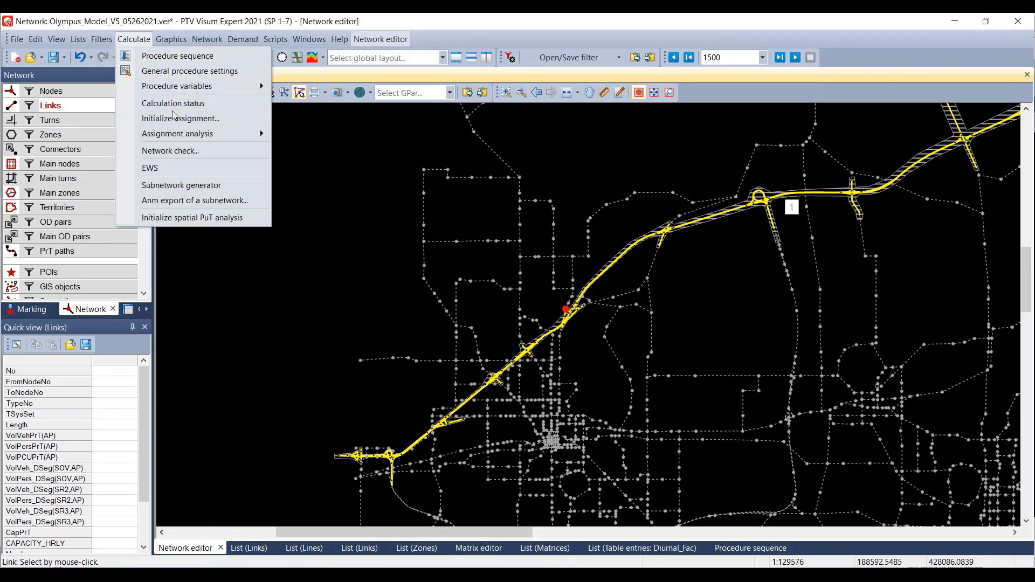
click(200, 187)
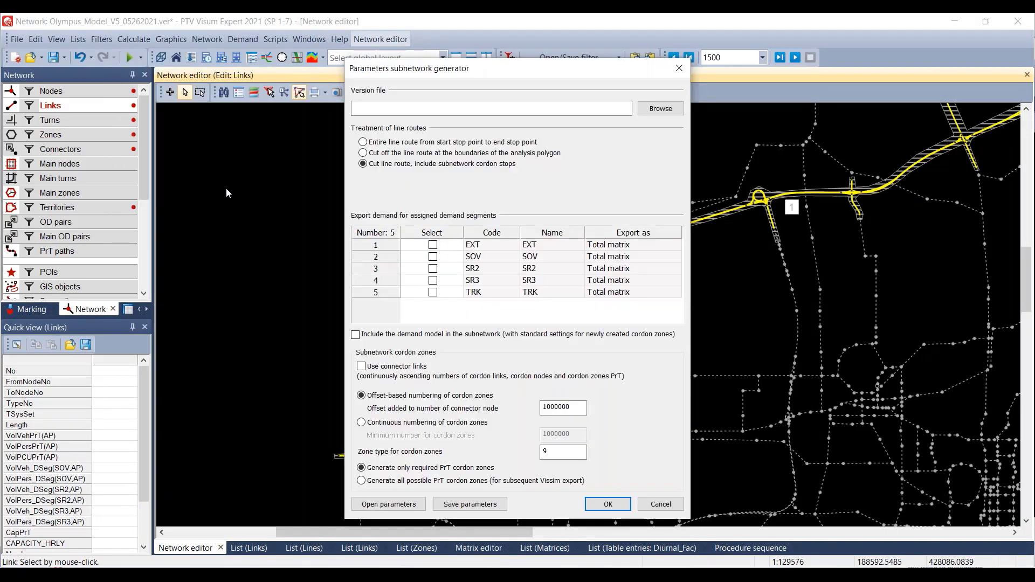
click(656, 110)
click(509, 237)
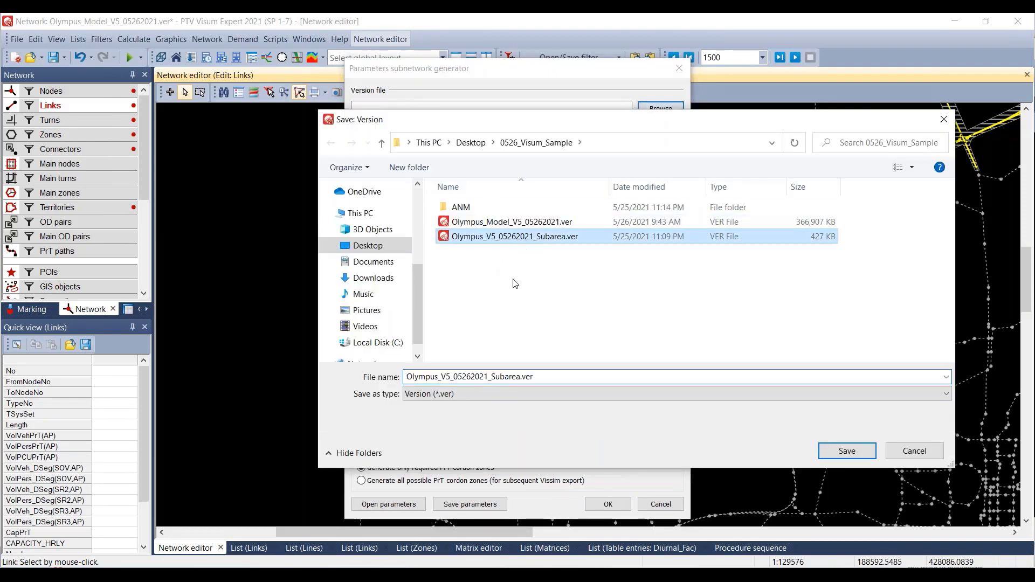
click(475, 377)
click(473, 377)
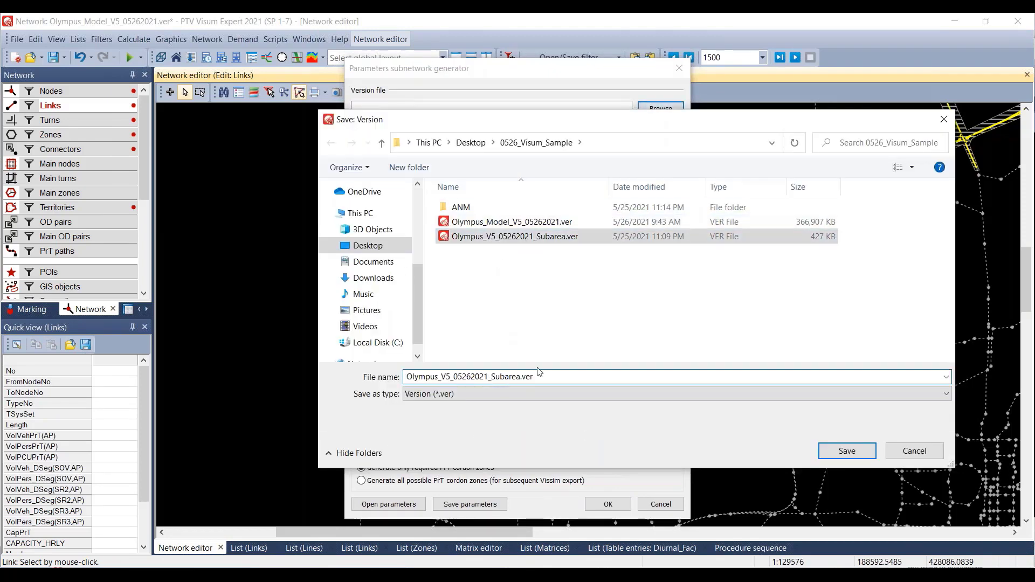
text(2)
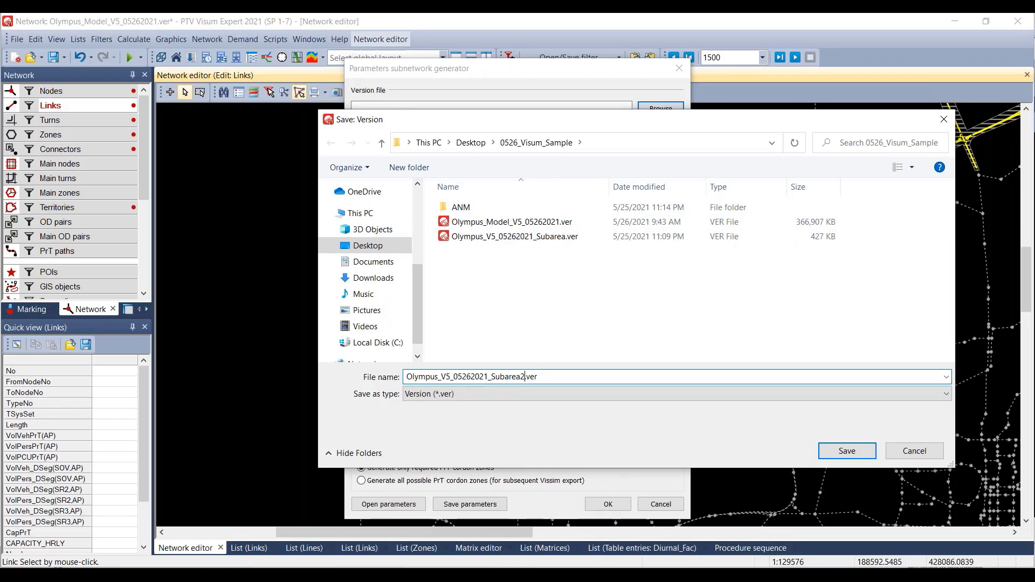
key(Return)
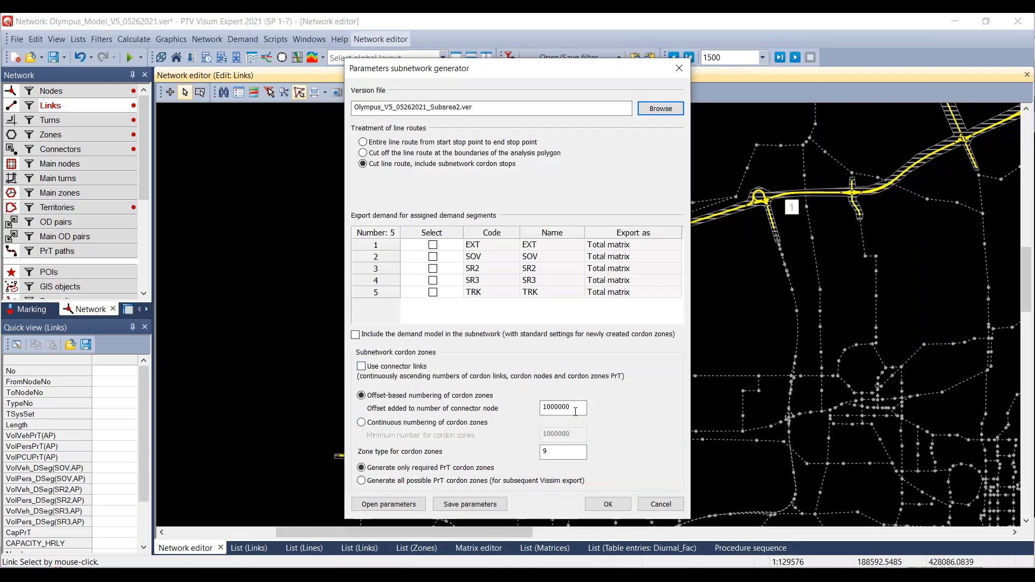
Step: Include demand segments EXT, SOV, SR2, SR3 and TRK in the export and generate the subnetwork
click(433, 245)
click(432, 256)
click(432, 268)
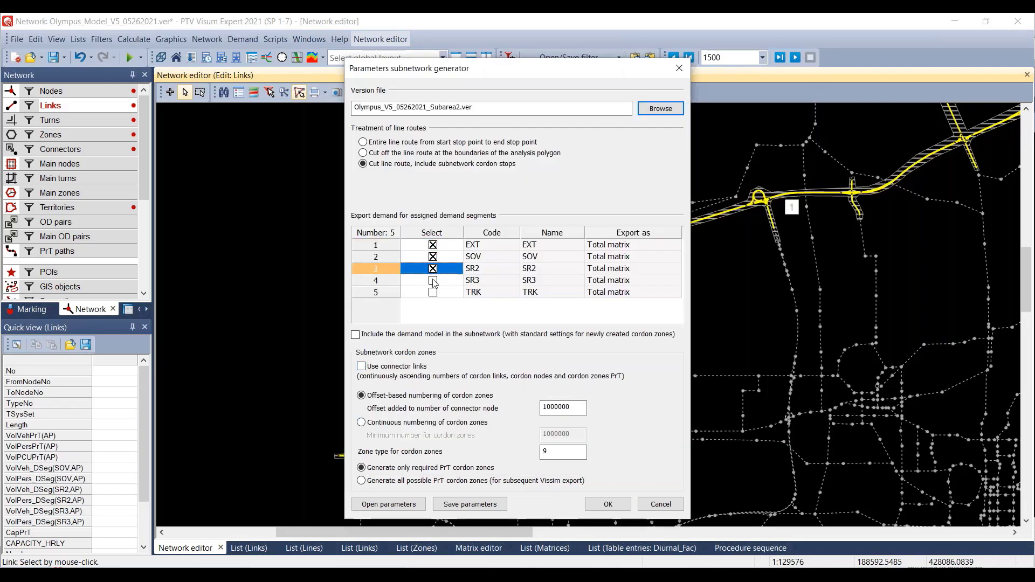
click(432, 279)
click(432, 291)
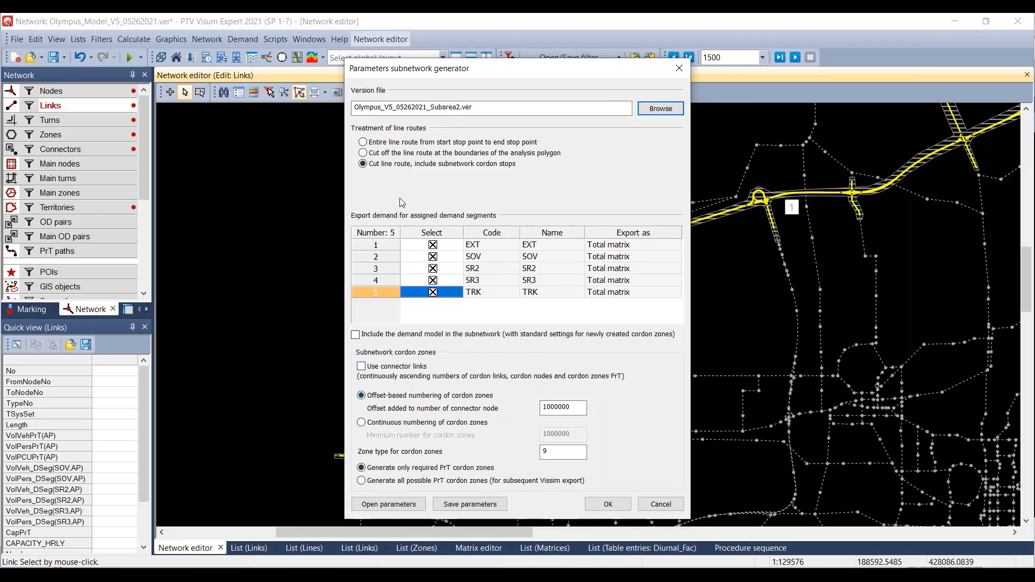
click(385, 154)
click(607, 505)
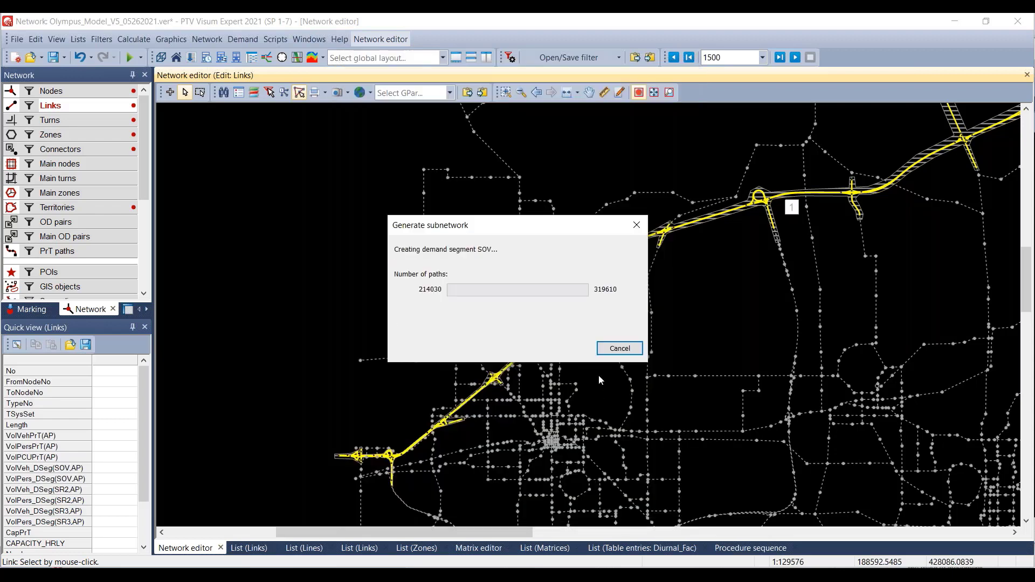
Step: Switch to the second Visum window with the existing subarea and open Olympus_V5_05262021_Subarea2.ver there
click(620, 577)
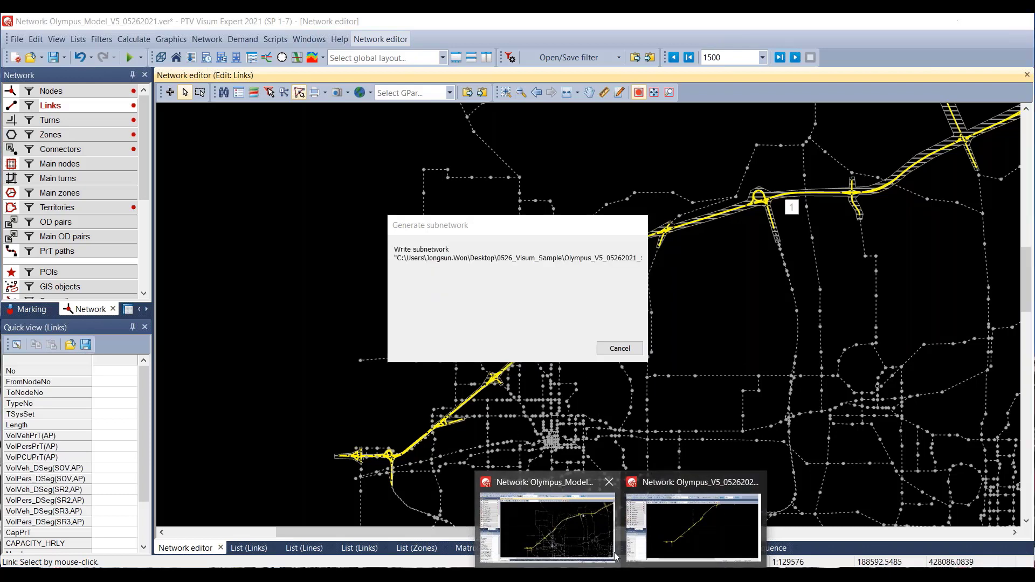
click(706, 538)
click(114, 70)
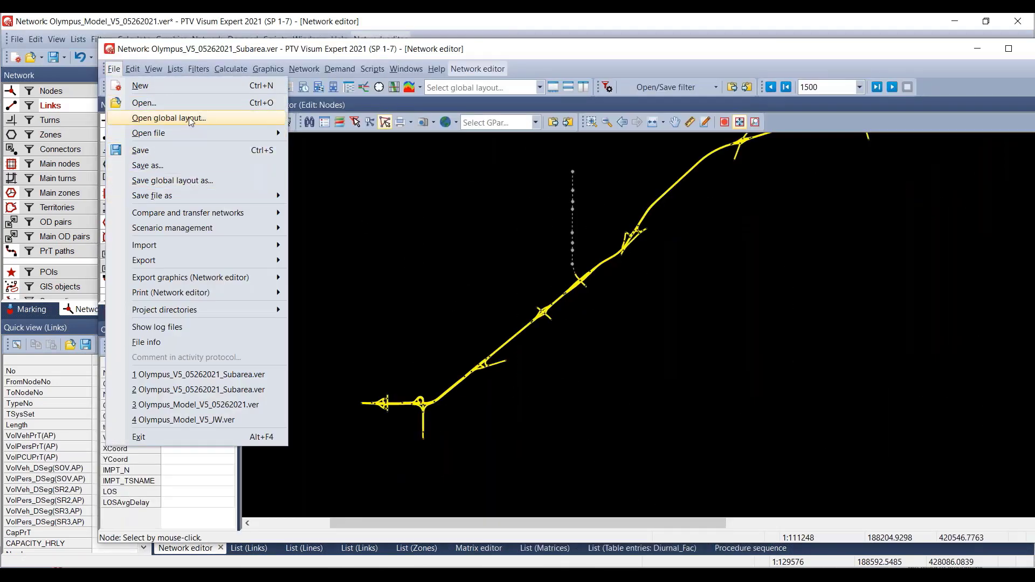
click(188, 102)
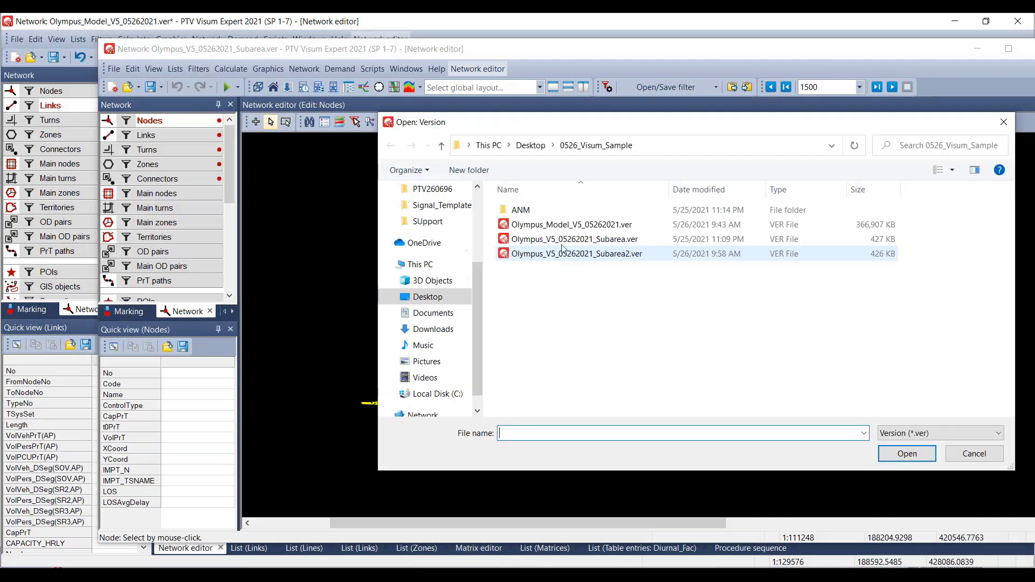
click(599, 253)
click(908, 453)
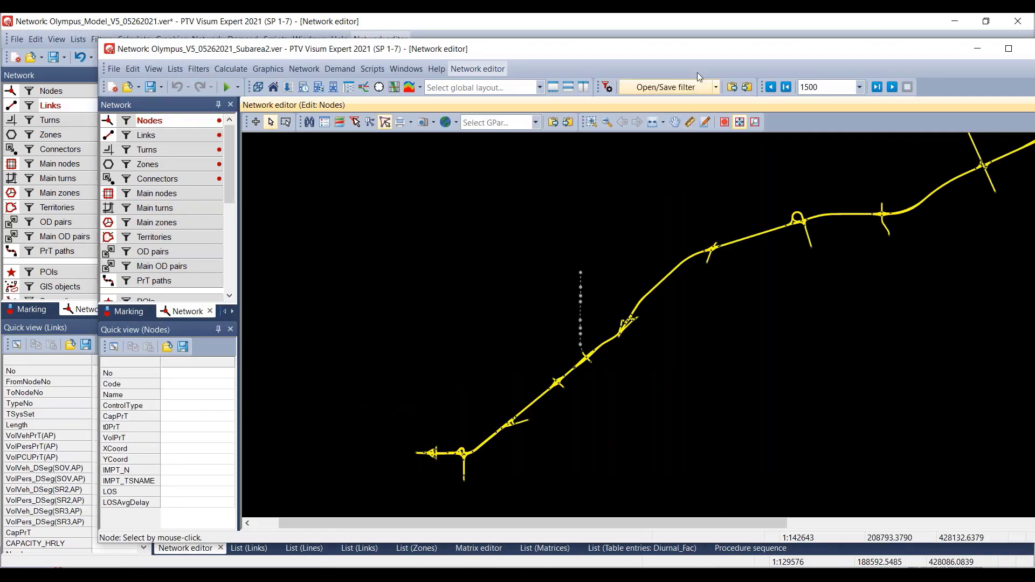
Step: Maximize the subarea model window and display the zones and connectors along the freeway corridor
double_click(689, 49)
drag(697, 222, 615, 260)
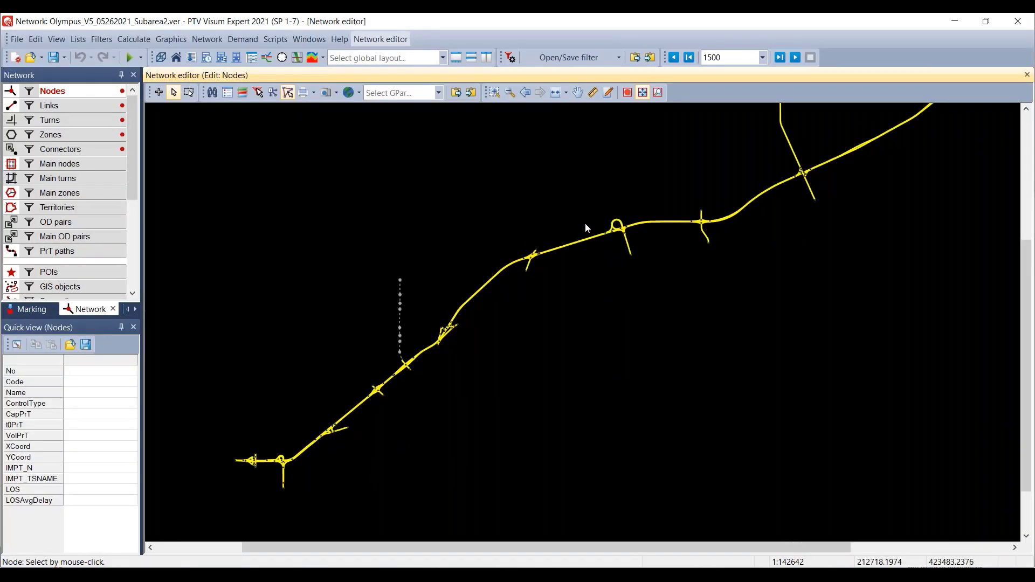
drag(584, 223, 497, 273)
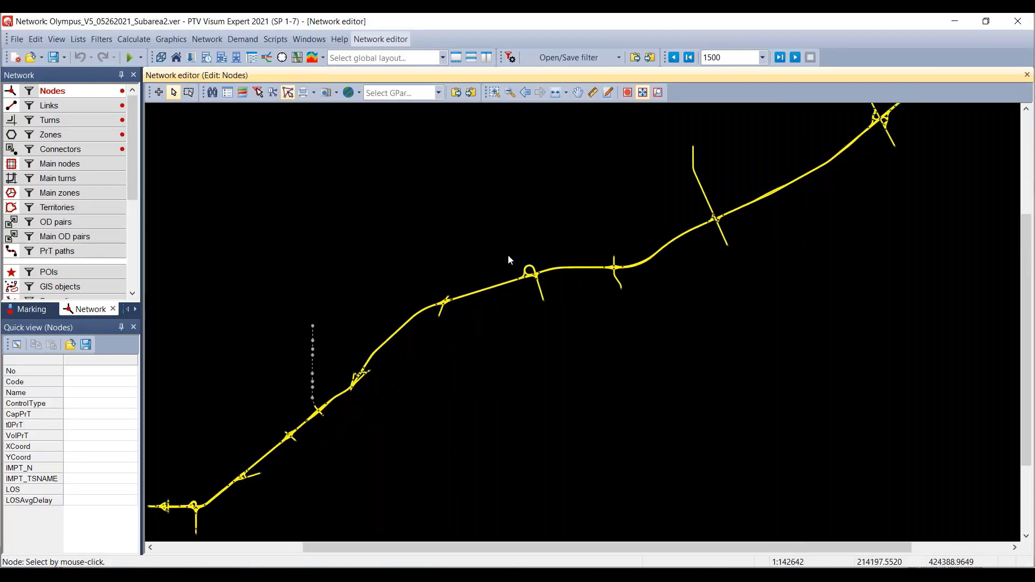
click(12, 149)
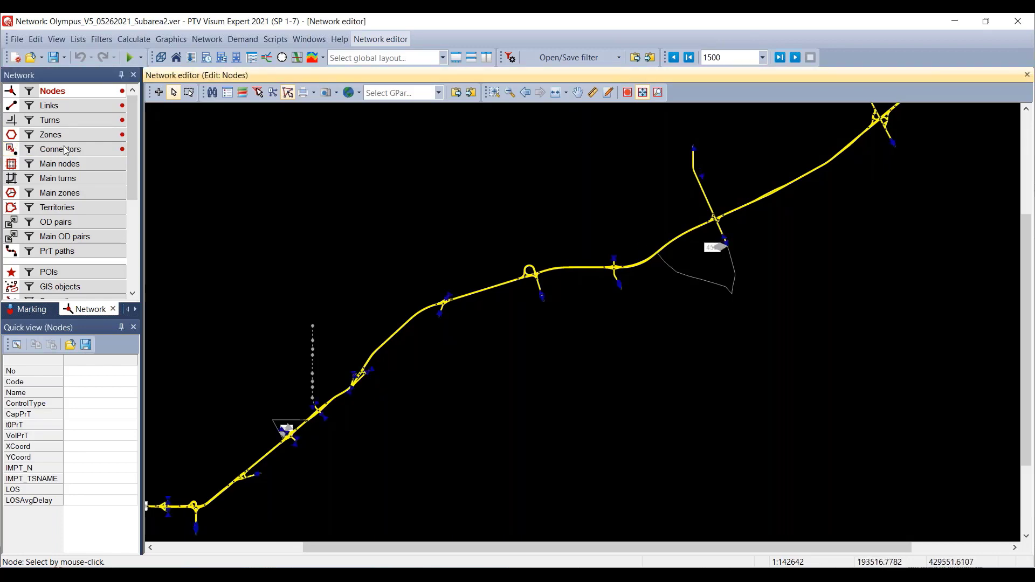
Step: Review the procedure sequence with its active equilibrium PrT assignment and run it on the subarea network
click(134, 40)
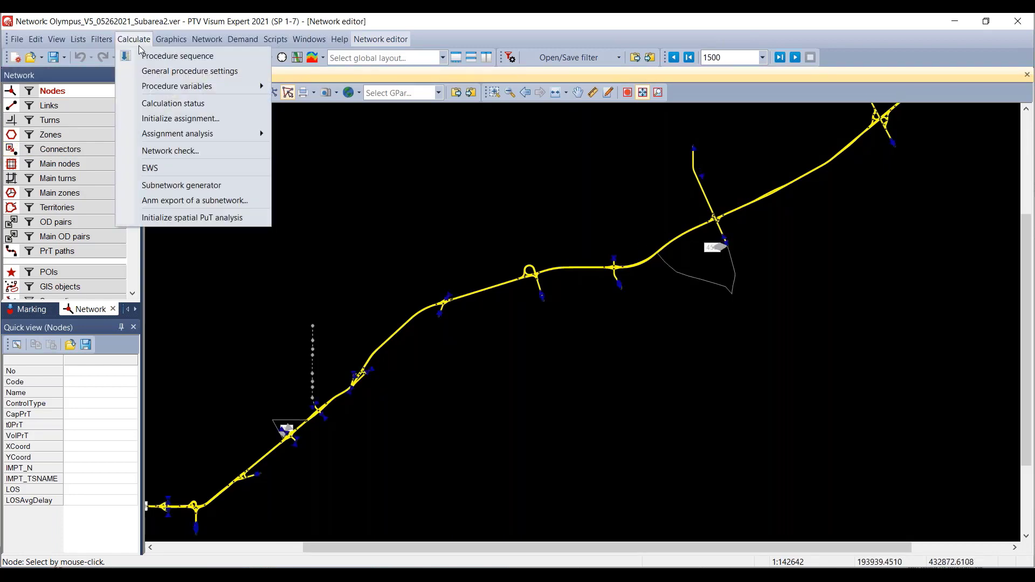
click(143, 55)
scroll(521, 413, down, 20)
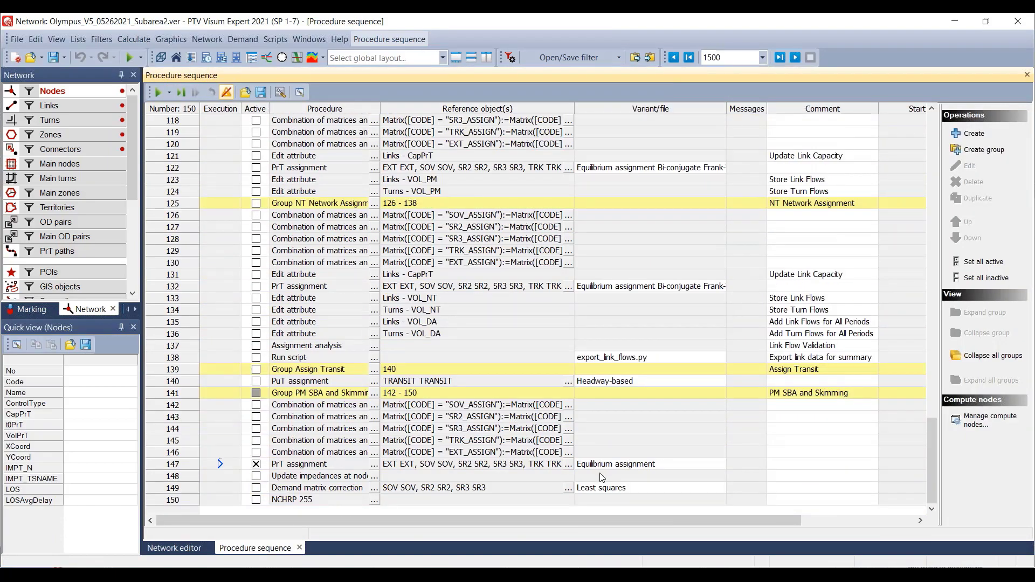
scroll(616, 473, up, 18)
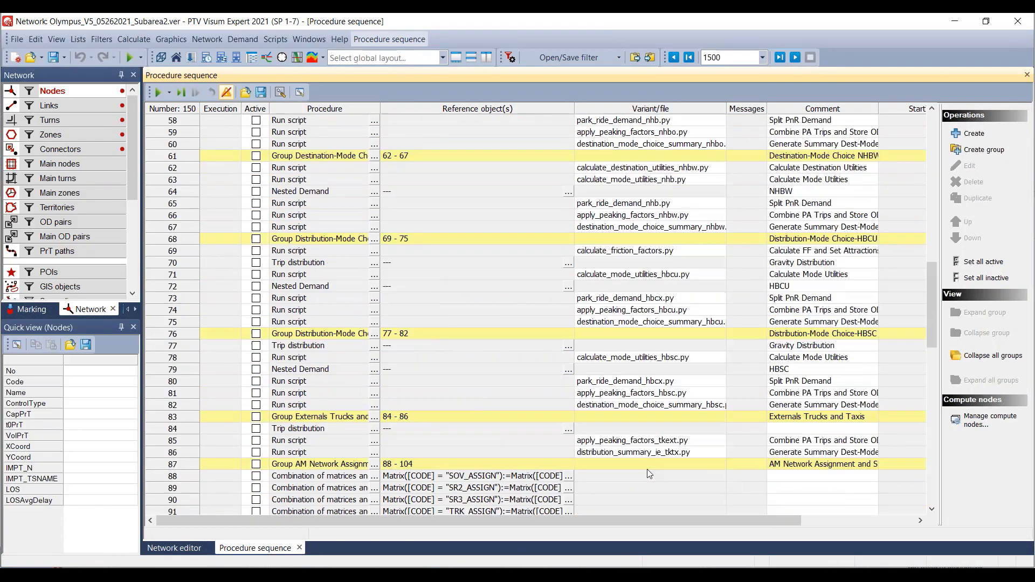
click(178, 548)
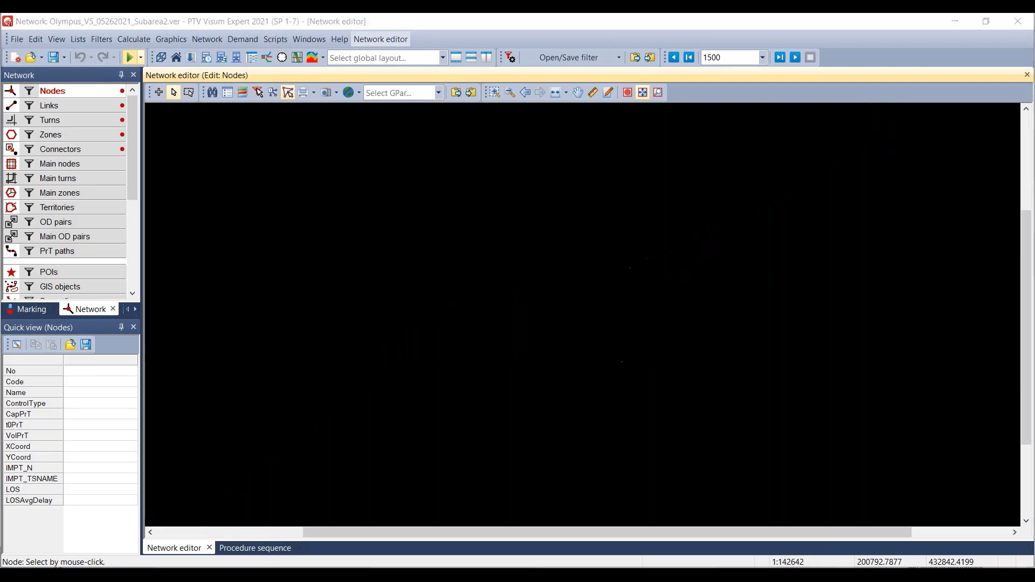
click(581, 319)
scroll(581, 319, down, 2)
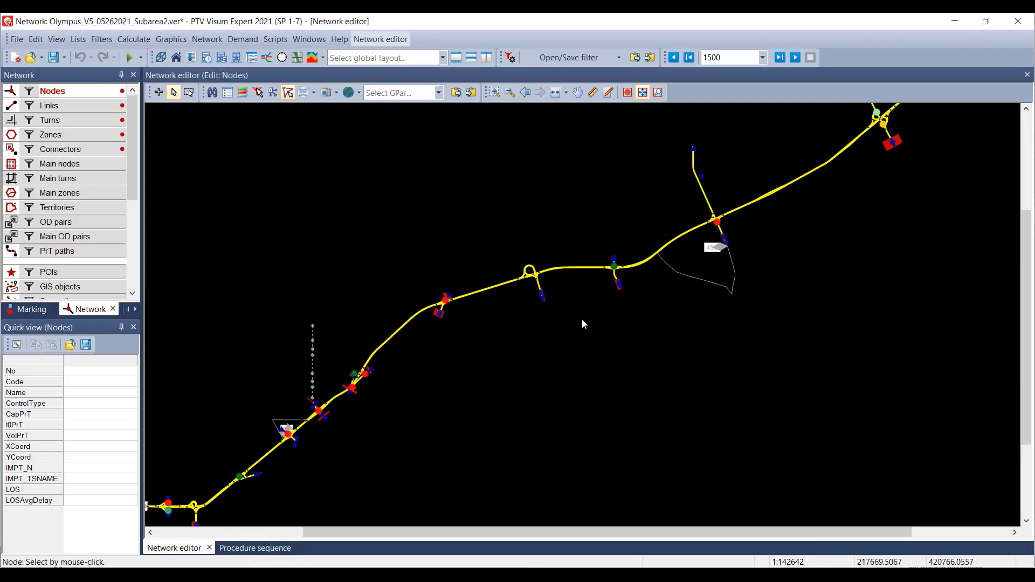
Step: Start a Vissim (ANM) export of the subarea and enable the network data and routes outputs
click(17, 39)
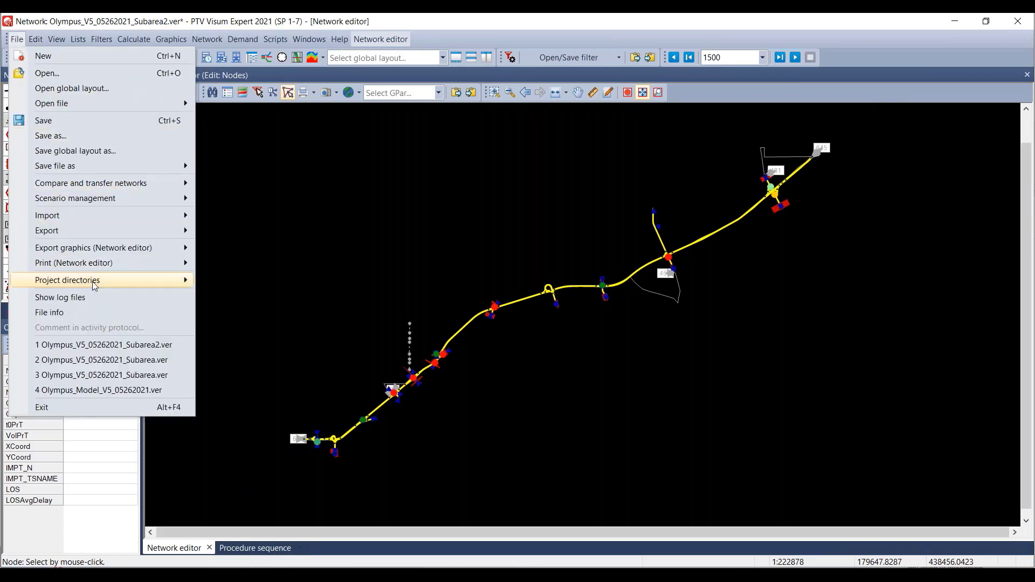
mouse_move(102, 230)
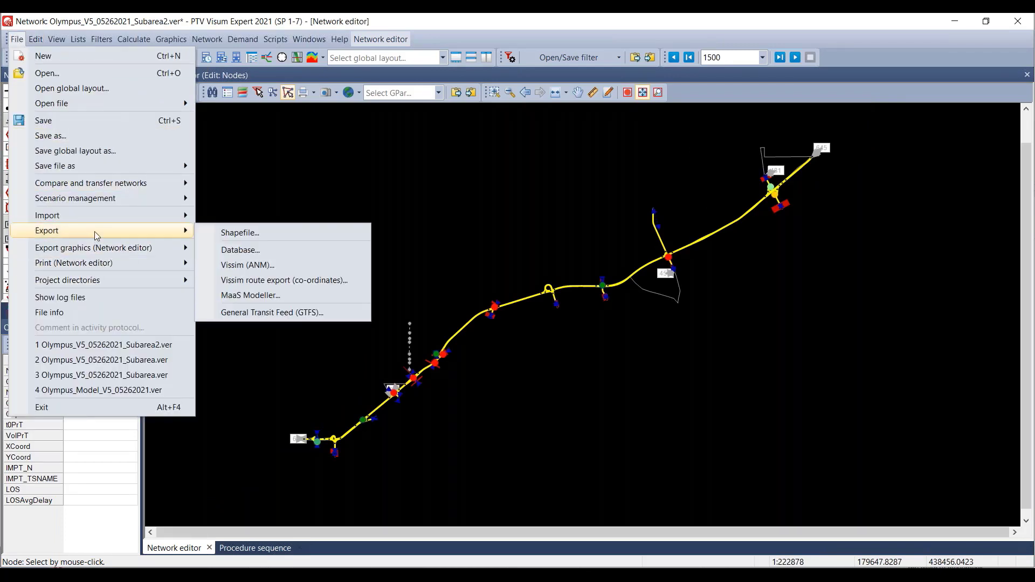
click(296, 265)
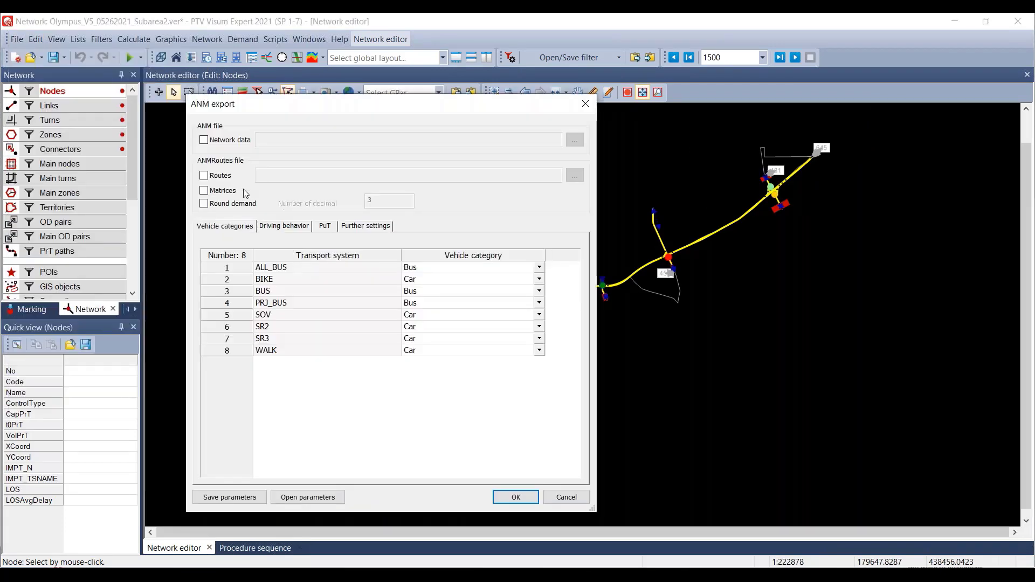
click(226, 144)
click(467, 140)
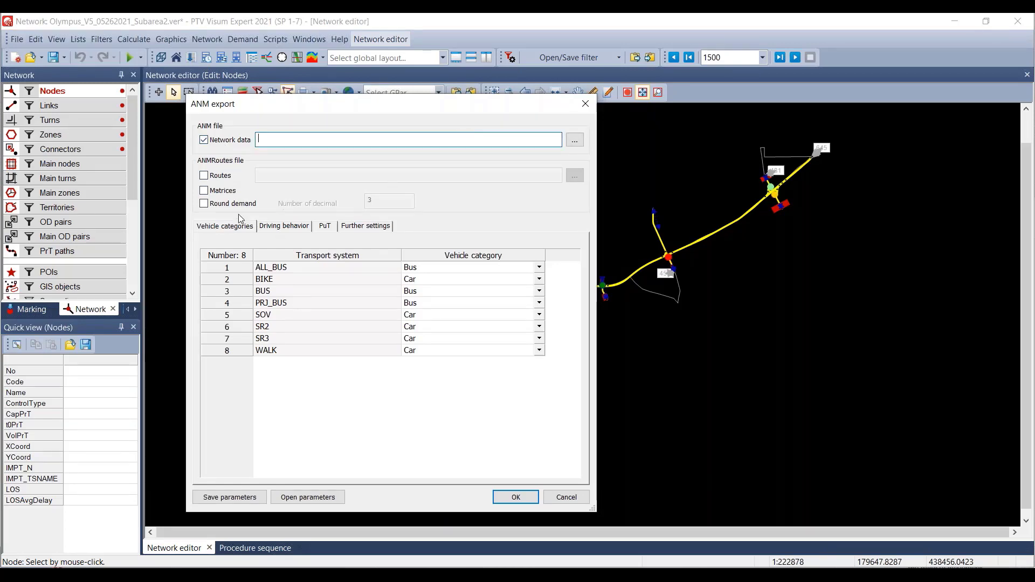
click(210, 176)
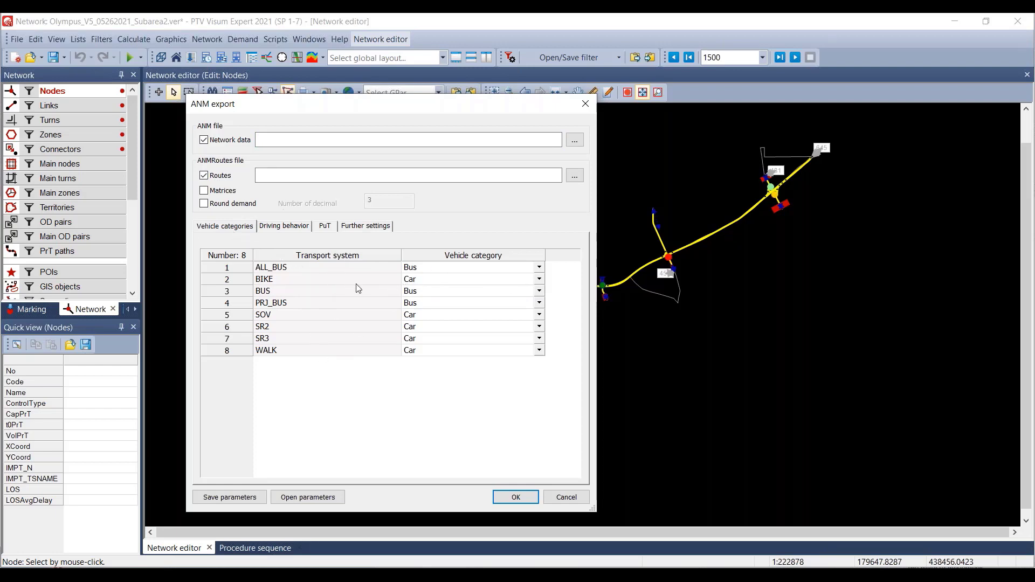
Step: Assign the vehicle category Bike to the BIKE transport system and Pedestrian to the WALK transport system
click(540, 279)
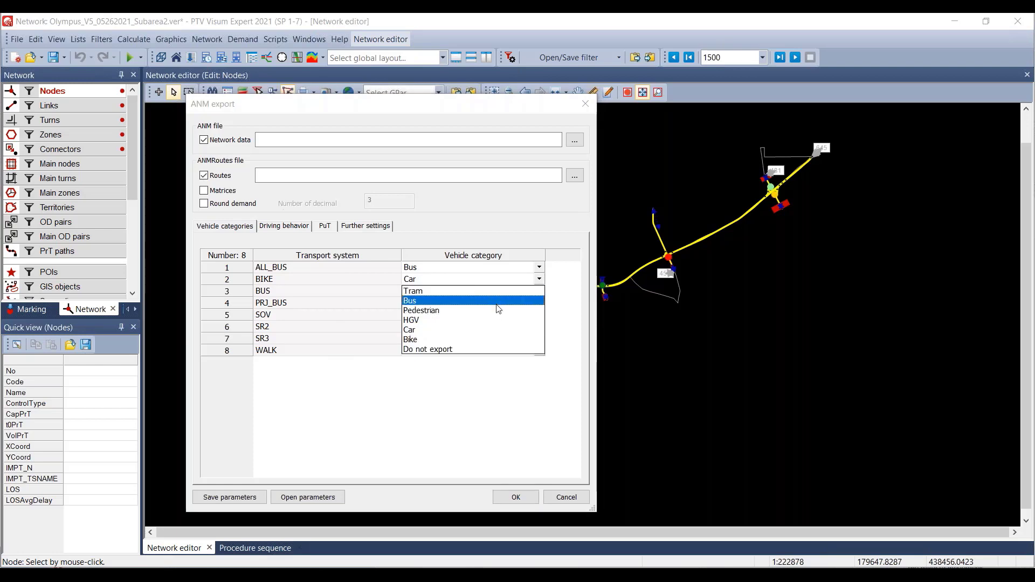
click(490, 340)
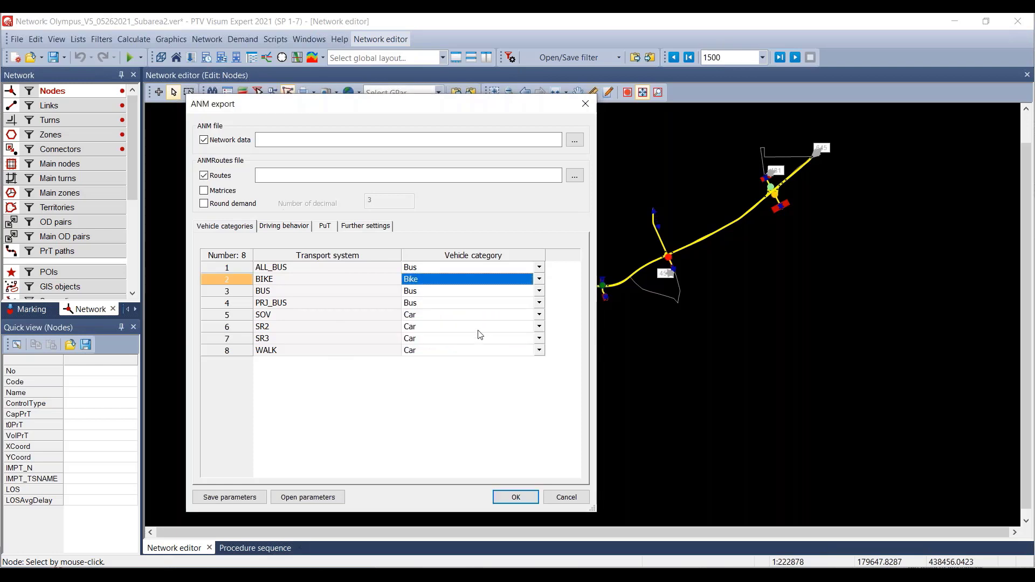
click(538, 351)
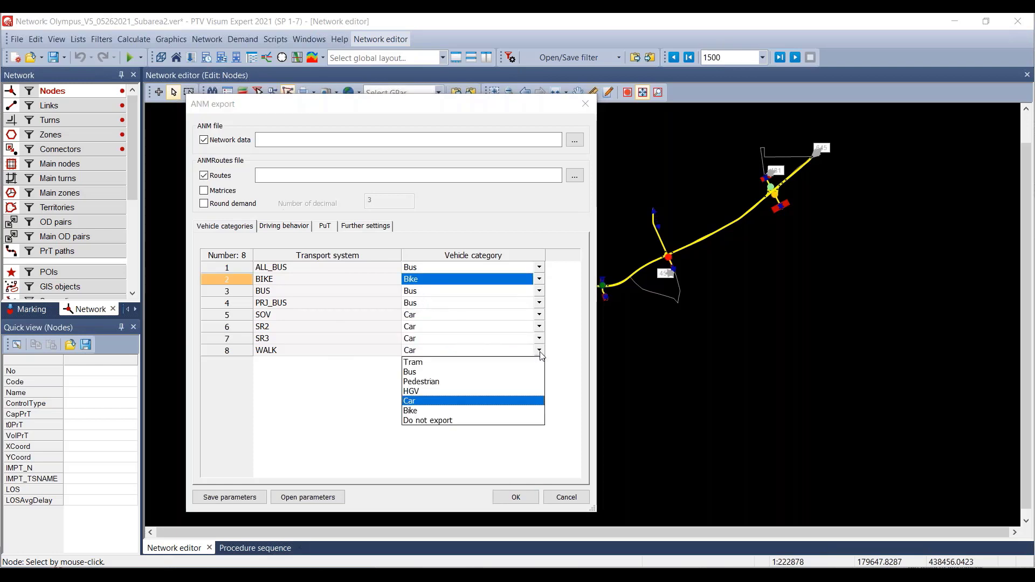
click(429, 381)
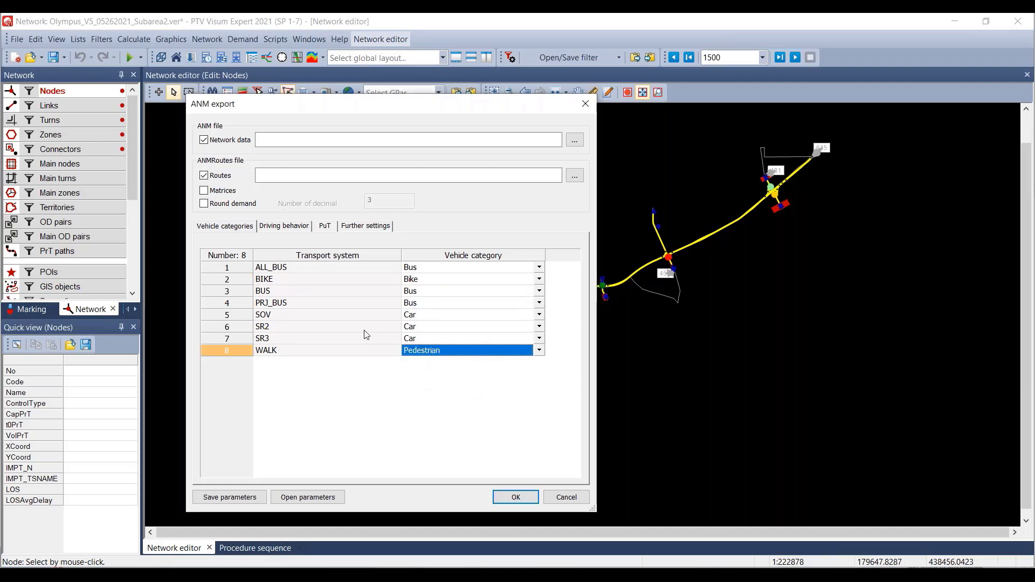
Step: Inspect the driving behavior options available for link type 1 10 in the ANM export settings
click(287, 230)
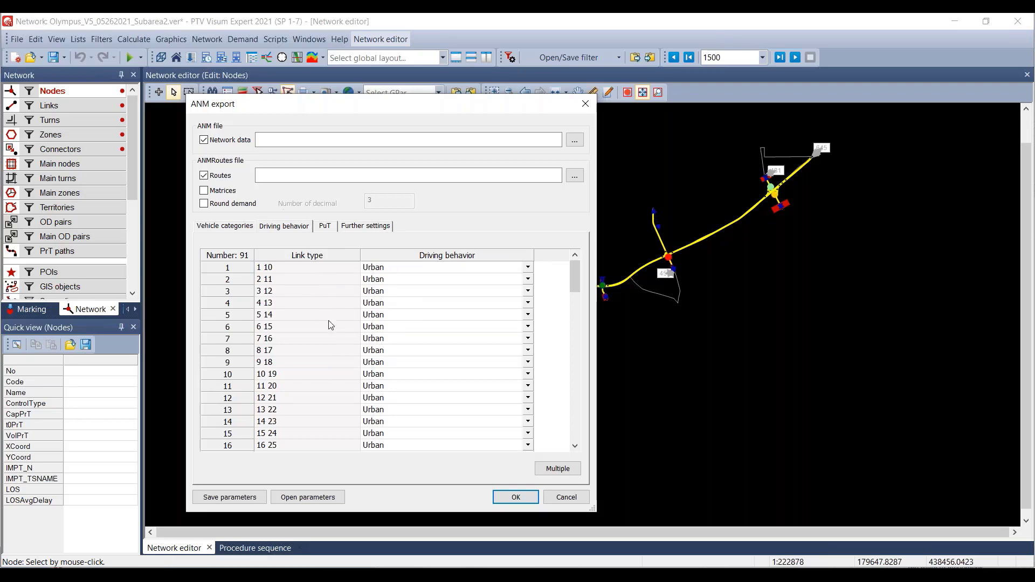
click(528, 268)
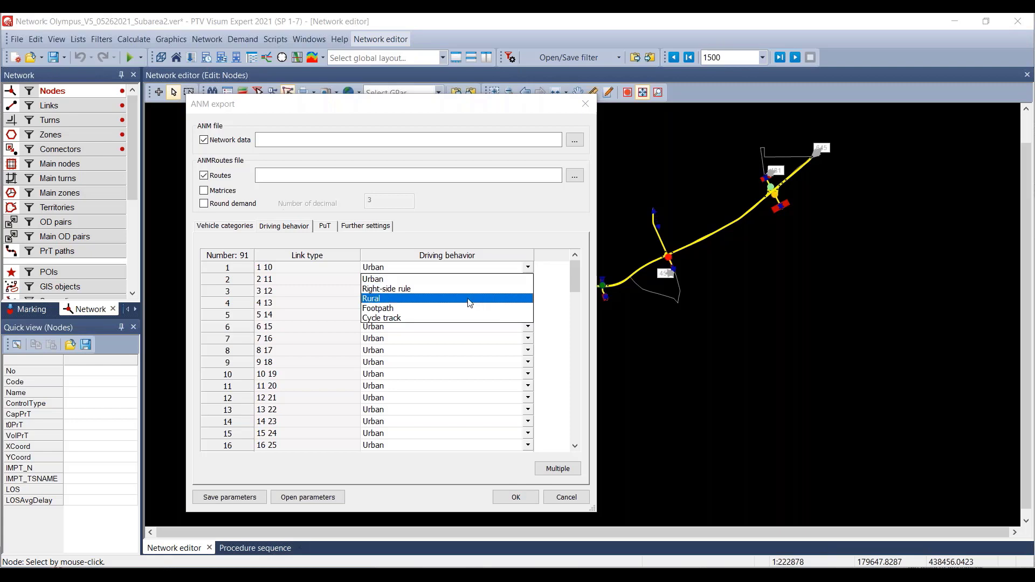
click(471, 228)
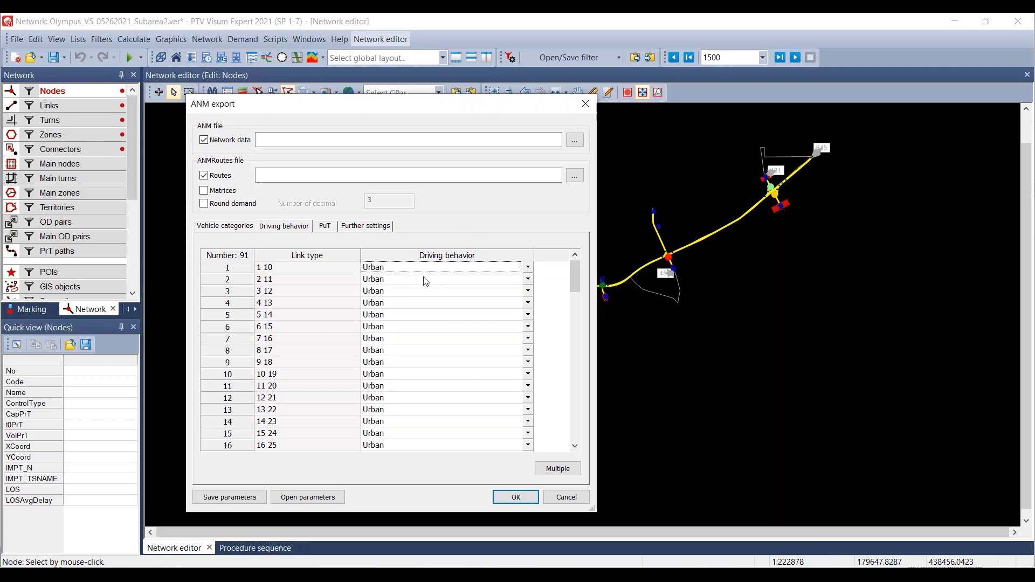
Step: Set the export's simulation time interval from 15:00:00 to 19:00:00 and try to run the ANM export
click(352, 229)
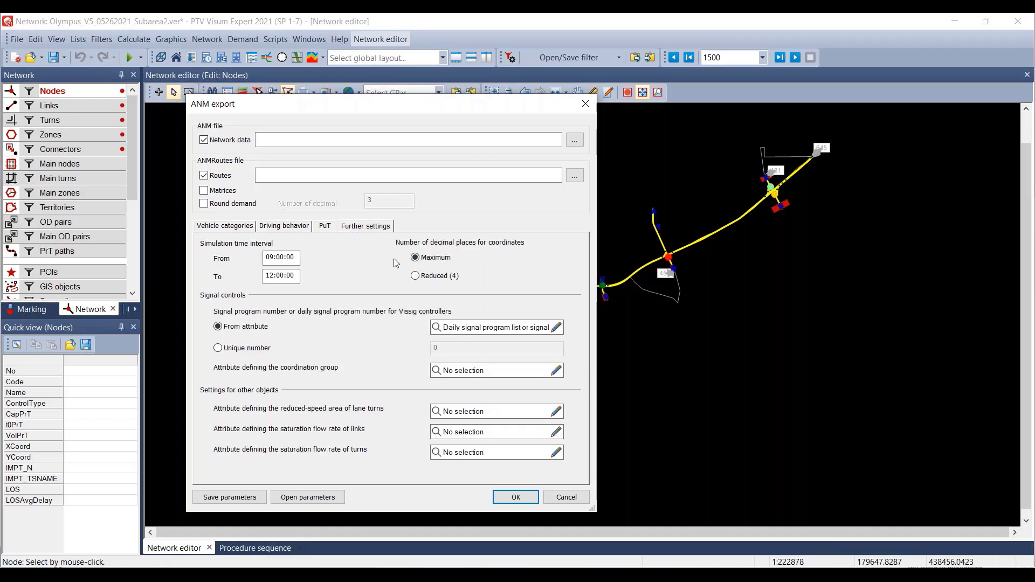
click(271, 258)
double_click(273, 259)
text(15)
double_click(268, 276)
text(1)
click(520, 492)
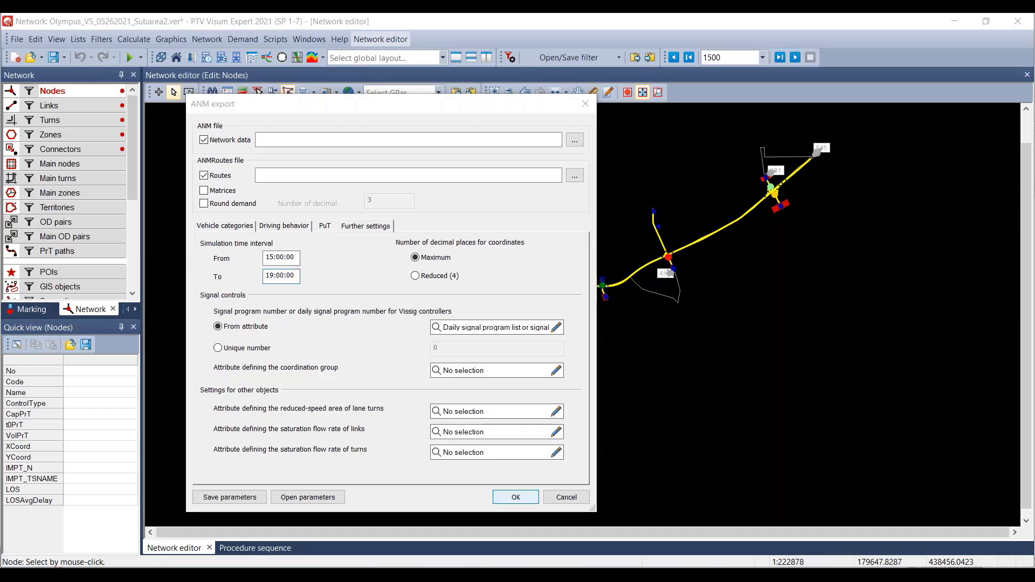
click(601, 296)
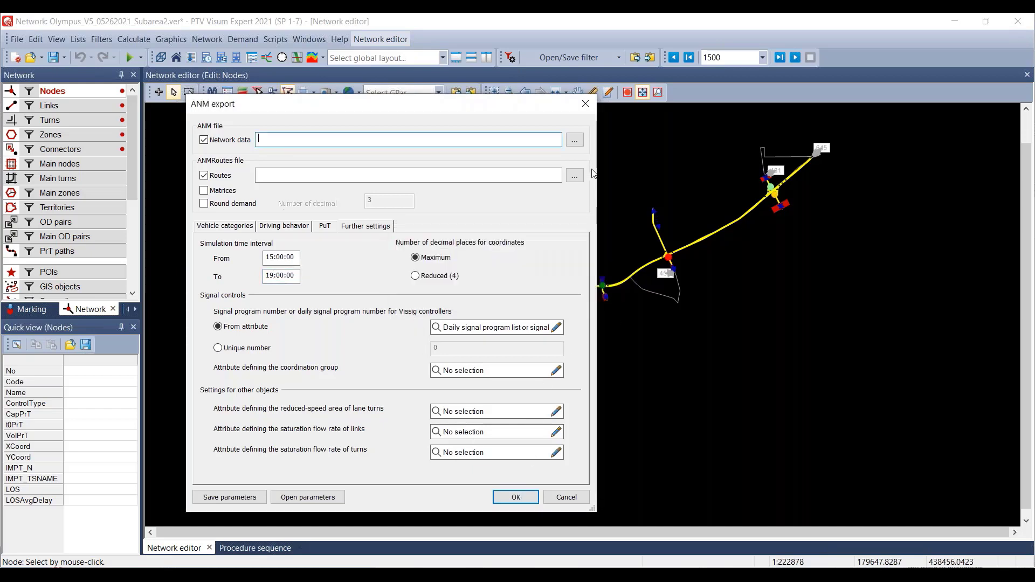
Step: Inspect the save locations for the ANM network and ANM routes files without saving either one
click(574, 140)
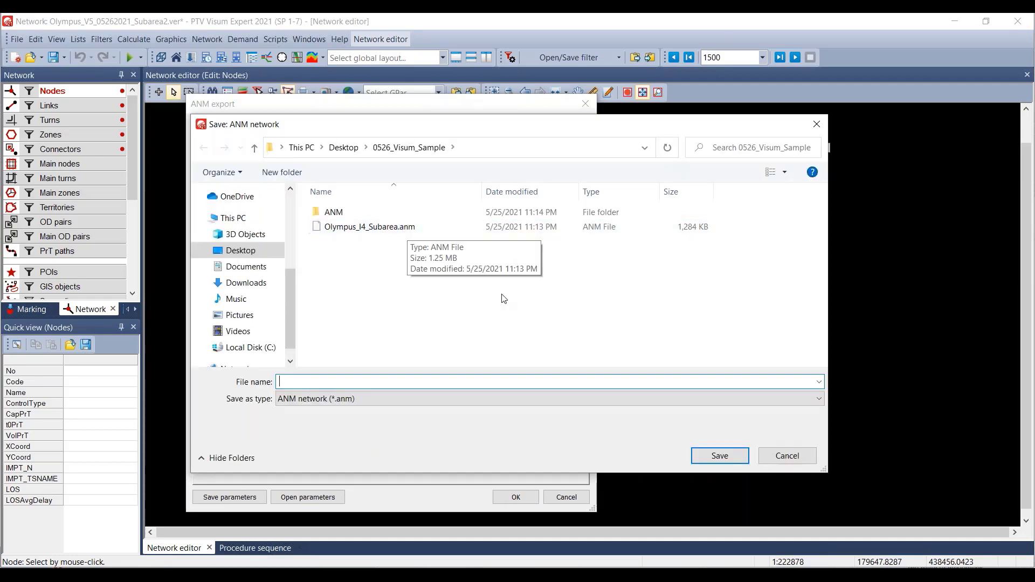
click(790, 457)
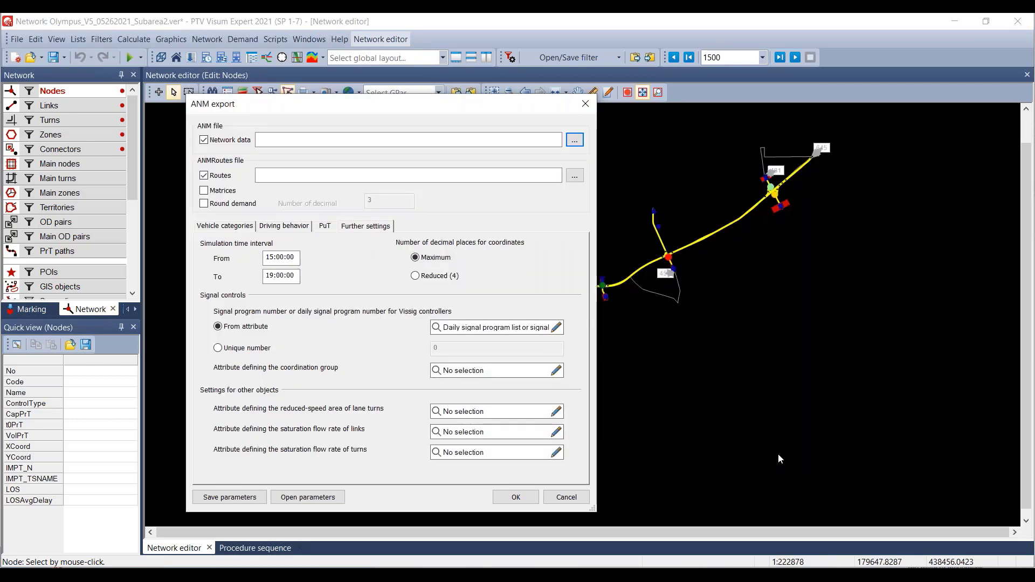
click(575, 177)
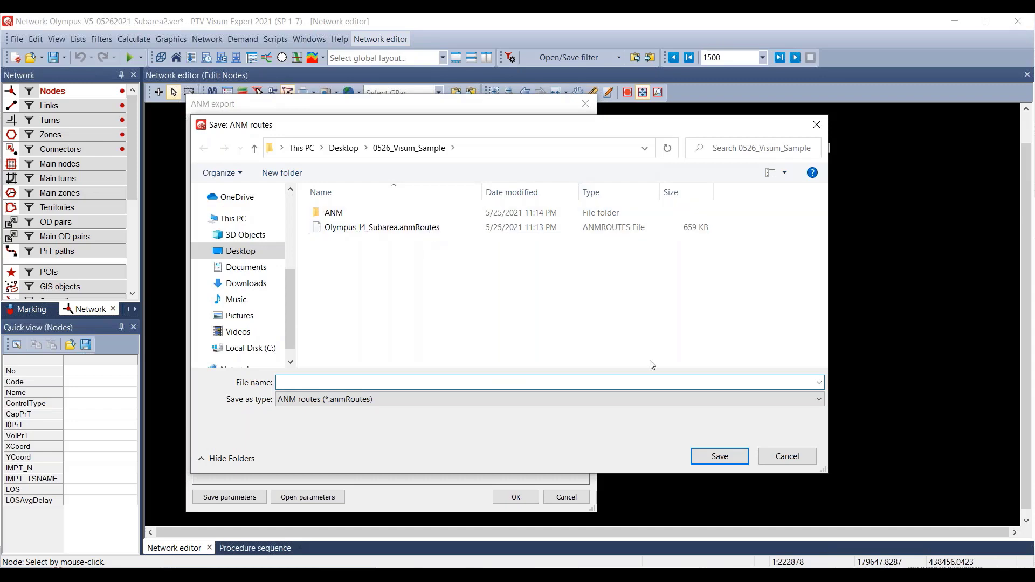
click(793, 458)
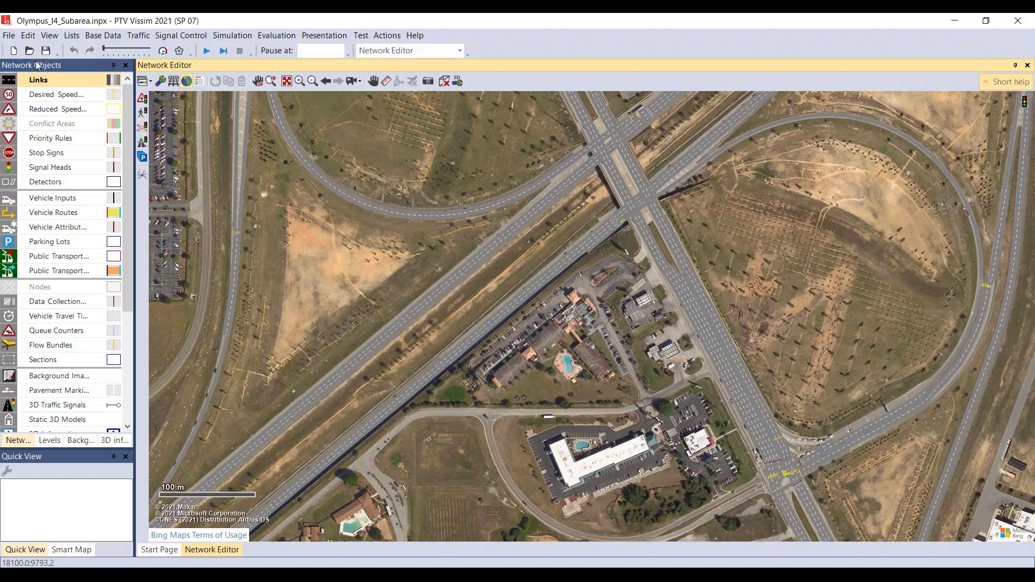
Step: Switch to Vissim and start an ANM import using Olympus_V5.anm as the network data file
click(9, 35)
mouse_move(86, 258)
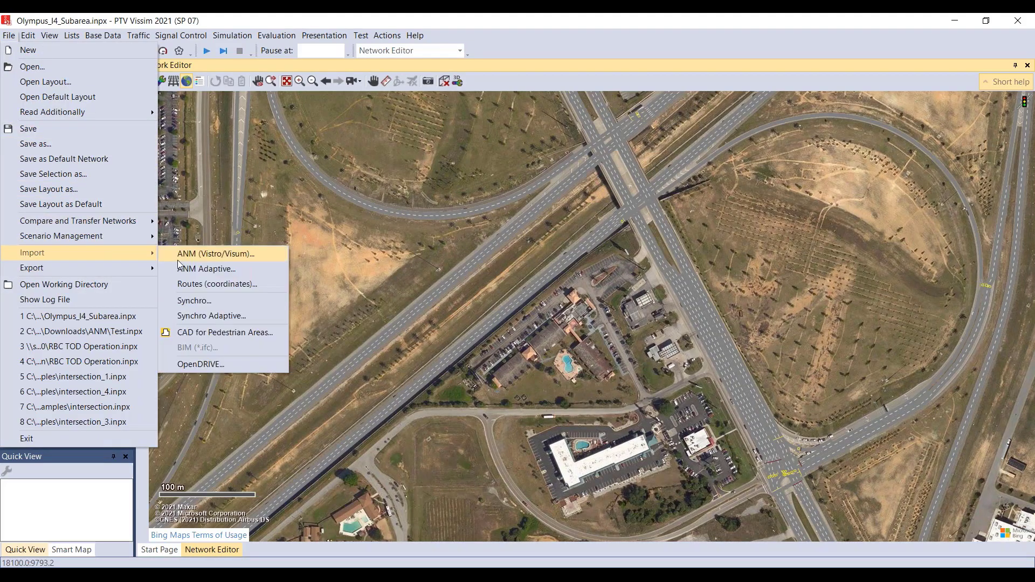
click(212, 258)
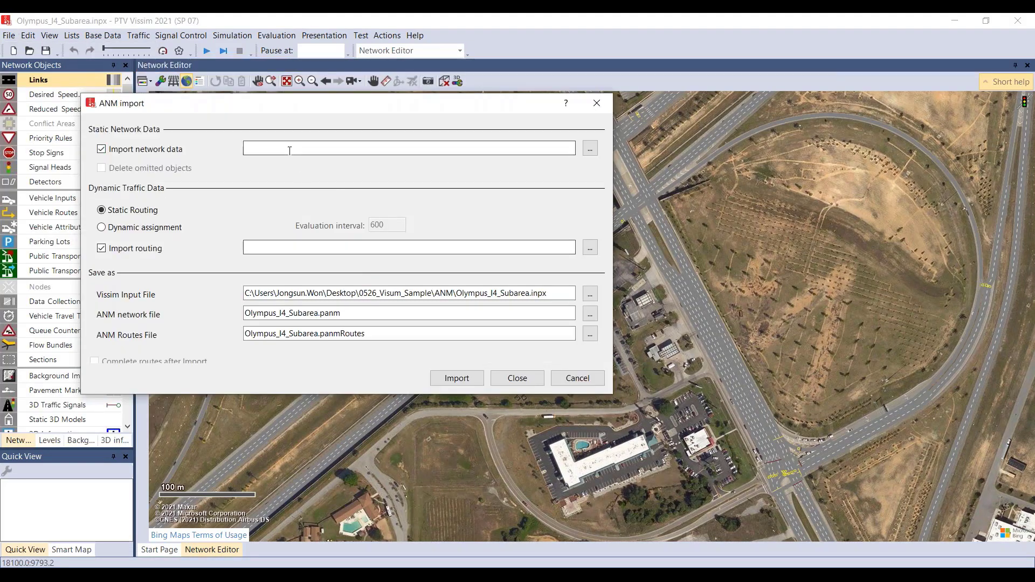
click(590, 147)
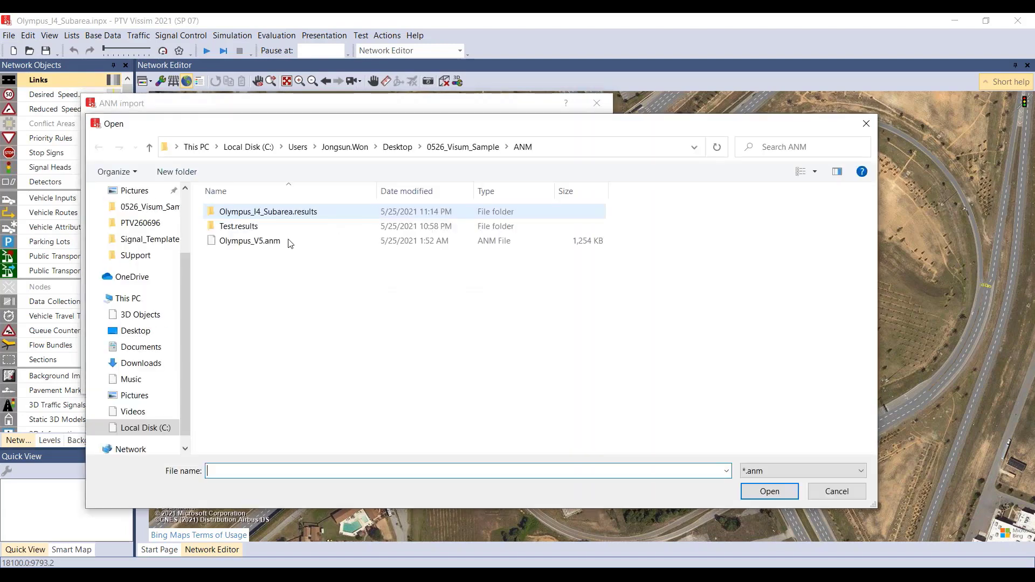
click(254, 241)
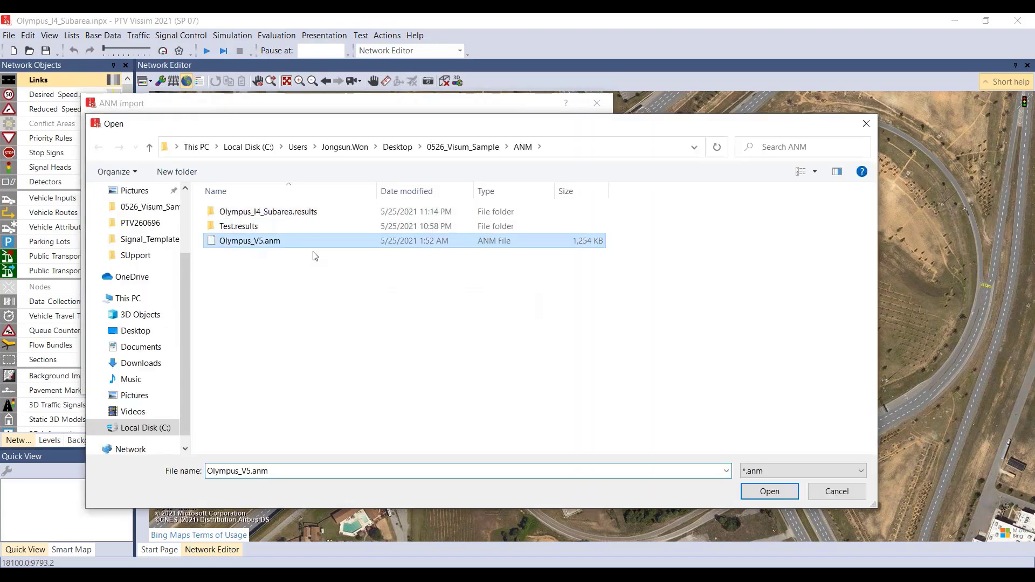
click(769, 491)
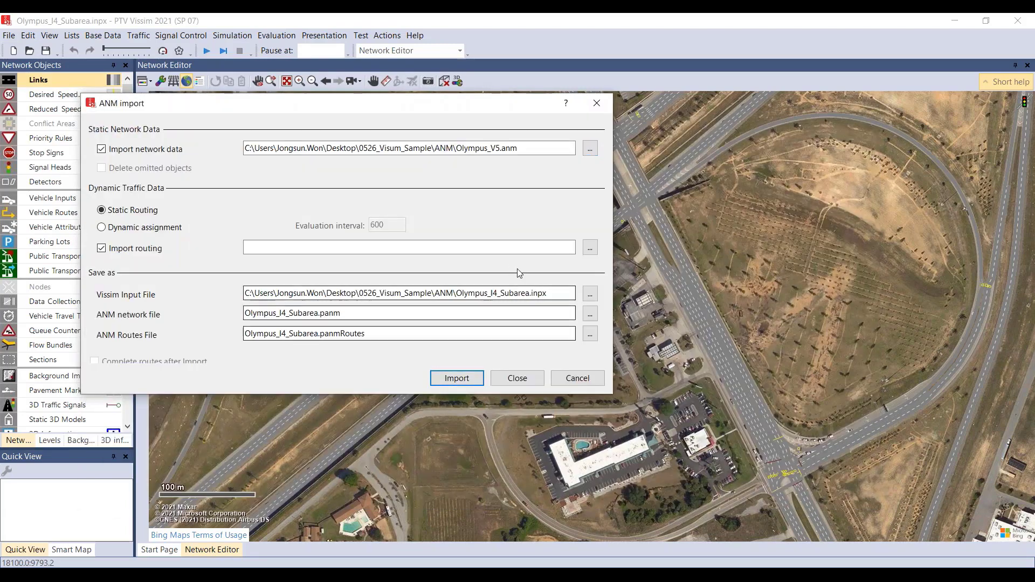
Step: Select Olympus_V5.anmroutes as the routing file for the ANM import
click(590, 248)
click(290, 246)
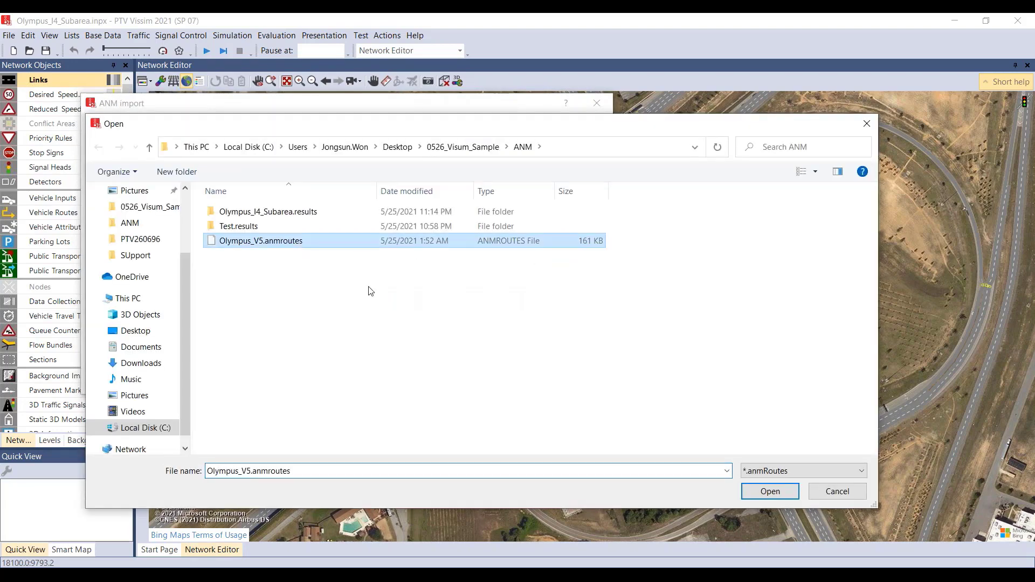
click(769, 494)
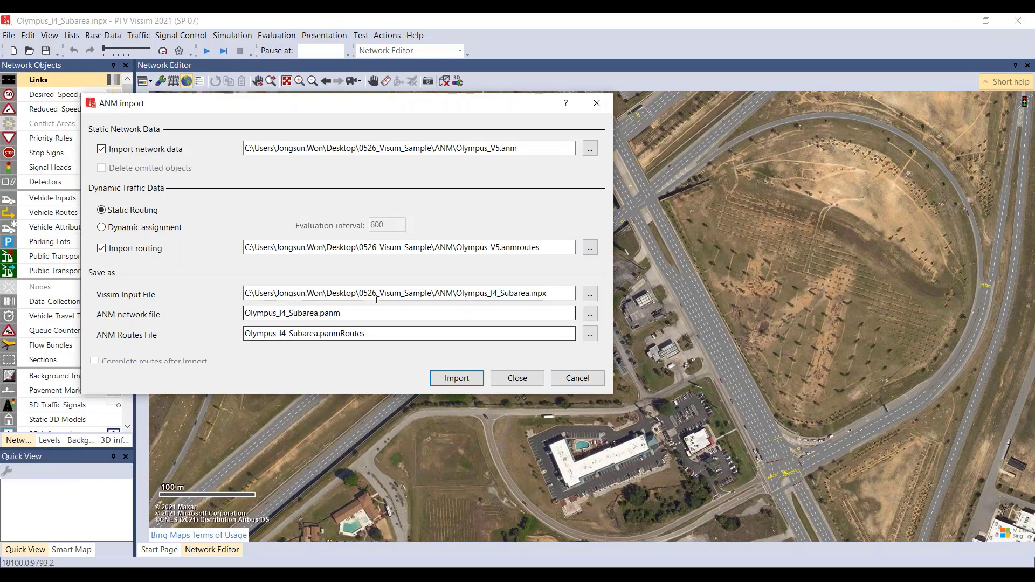
Step: Compare the static routing and dynamic assignment options, and cancel the ANM import
click(174, 229)
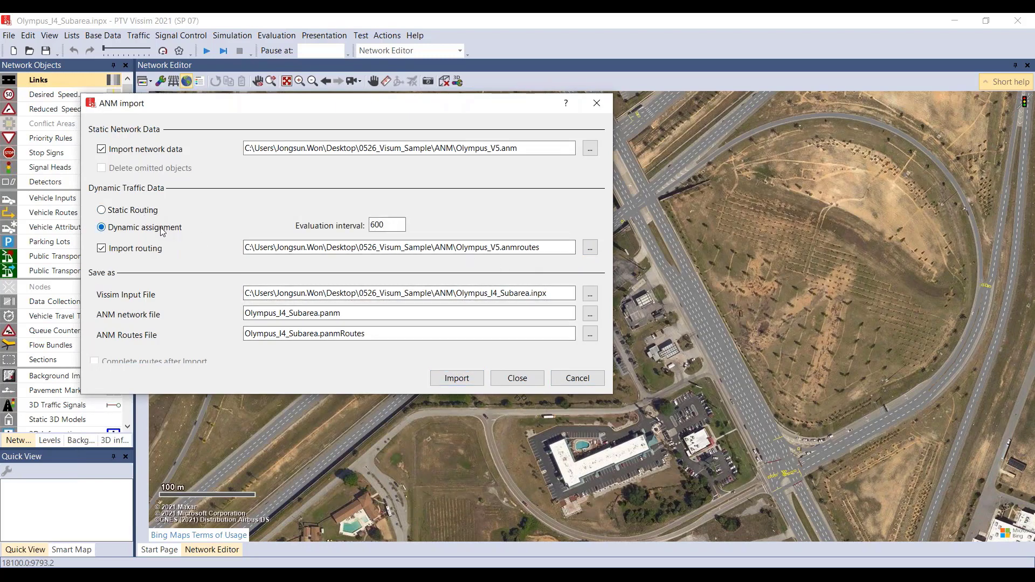
click(136, 211)
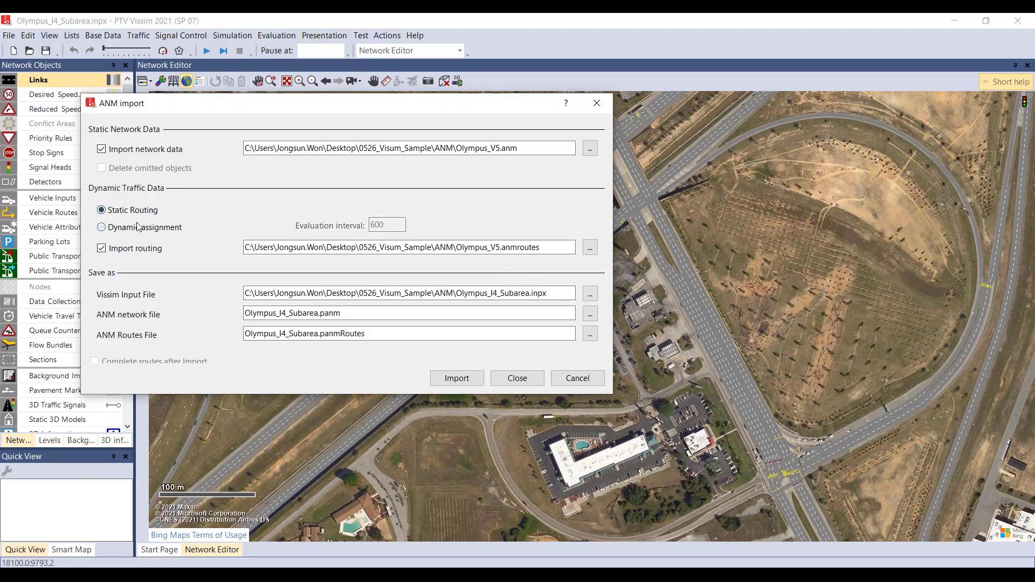
click(136, 227)
click(135, 211)
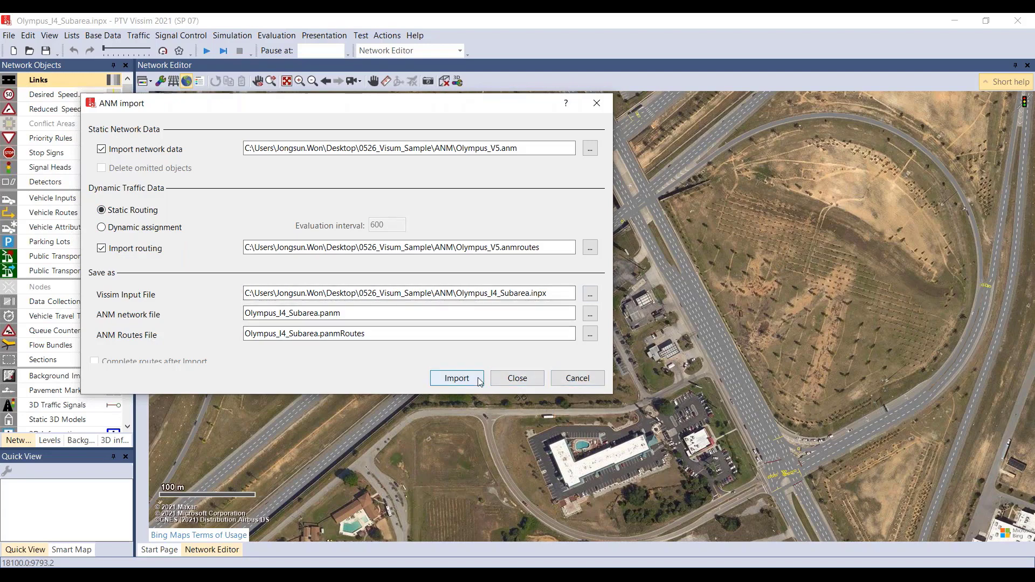
click(576, 379)
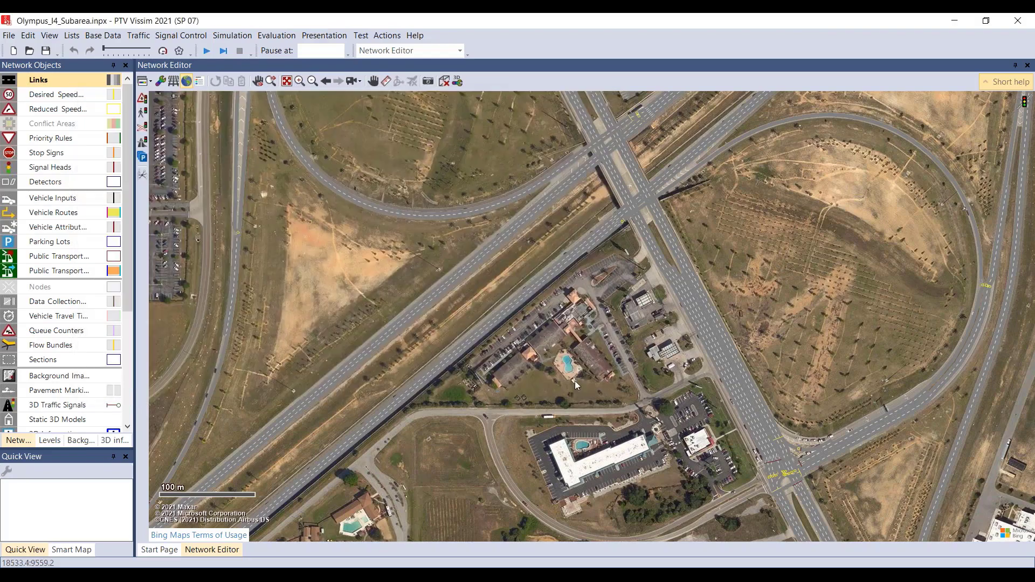
Step: Examine the interchange's freeway links, loop ramp and ramp intersection against the aerial imagery
scroll(663, 313, down, 2)
drag(545, 255, 402, 381)
scroll(544, 332, up, 2)
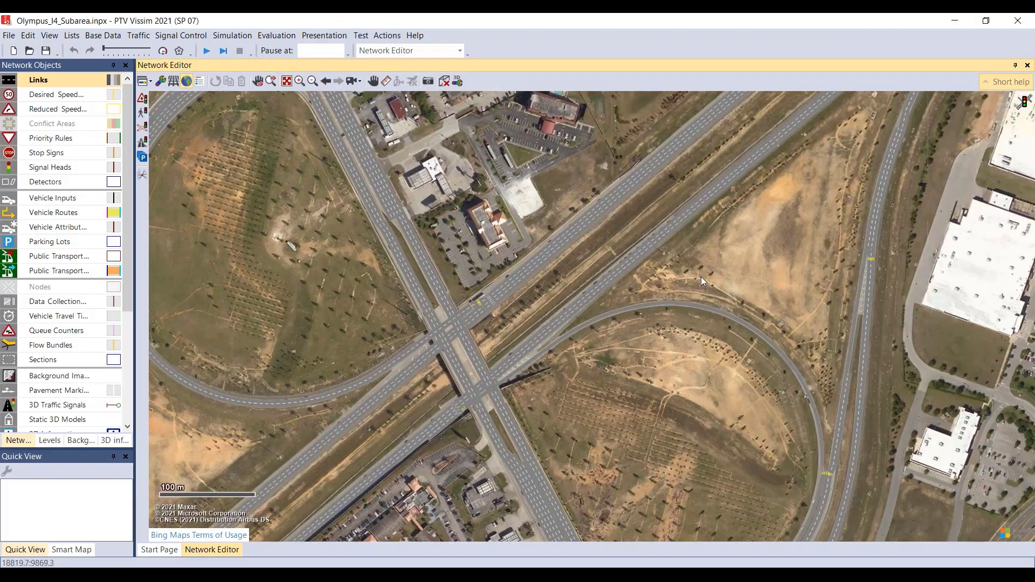
scroll(532, 234, up, 2)
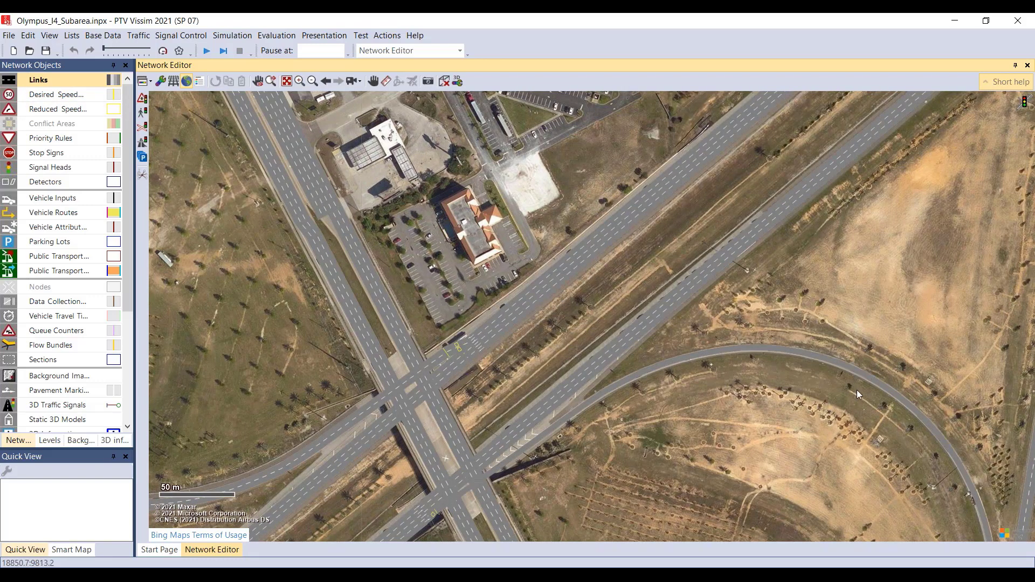
drag(816, 446, 614, 287)
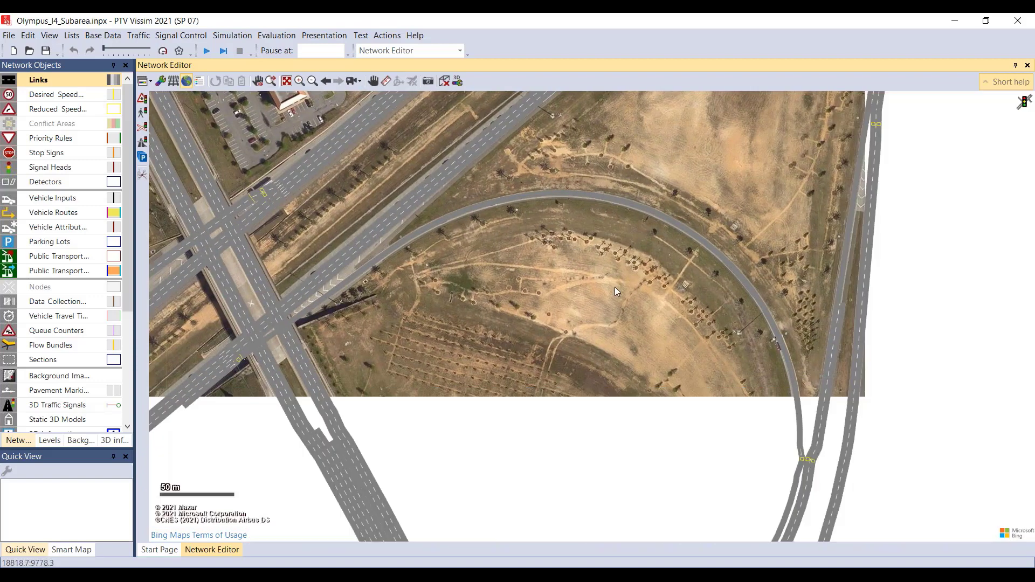
scroll(617, 289, down, 1)
scroll(617, 289, down, 1)
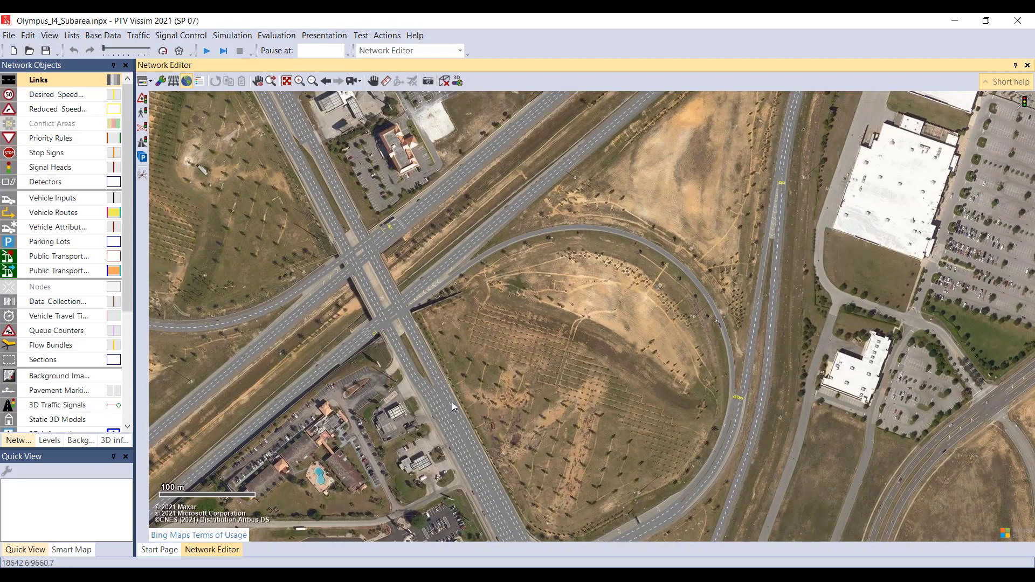
drag(452, 403, 456, 210)
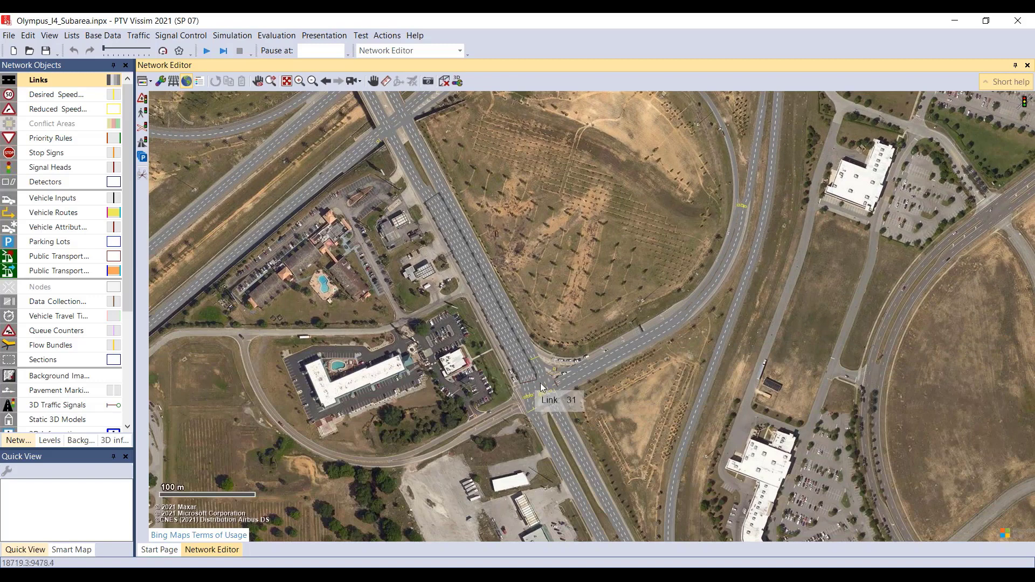
Step: Start the simulation in quick mode with the background map hidden
click(211, 53)
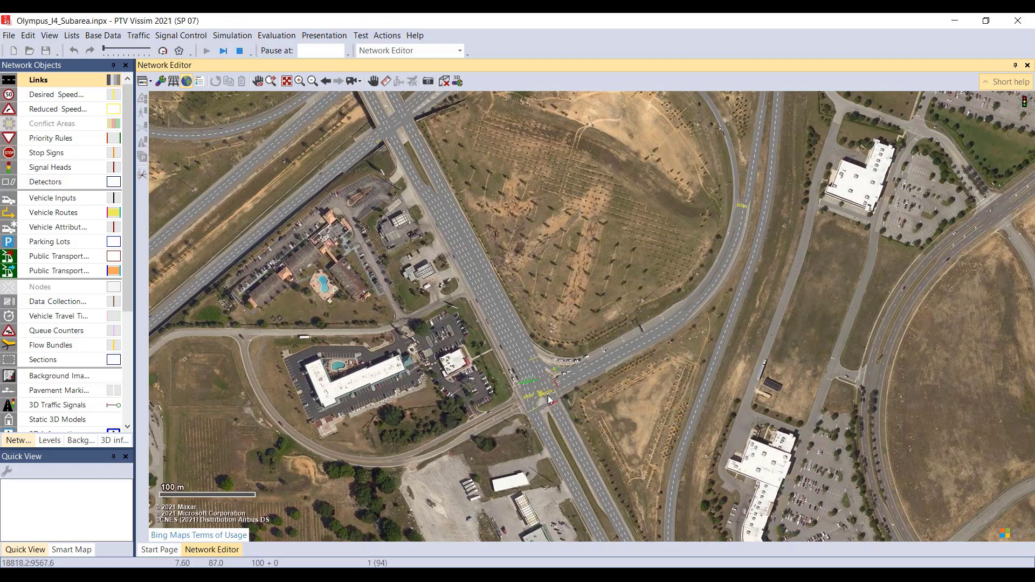
drag(556, 188, 507, 275)
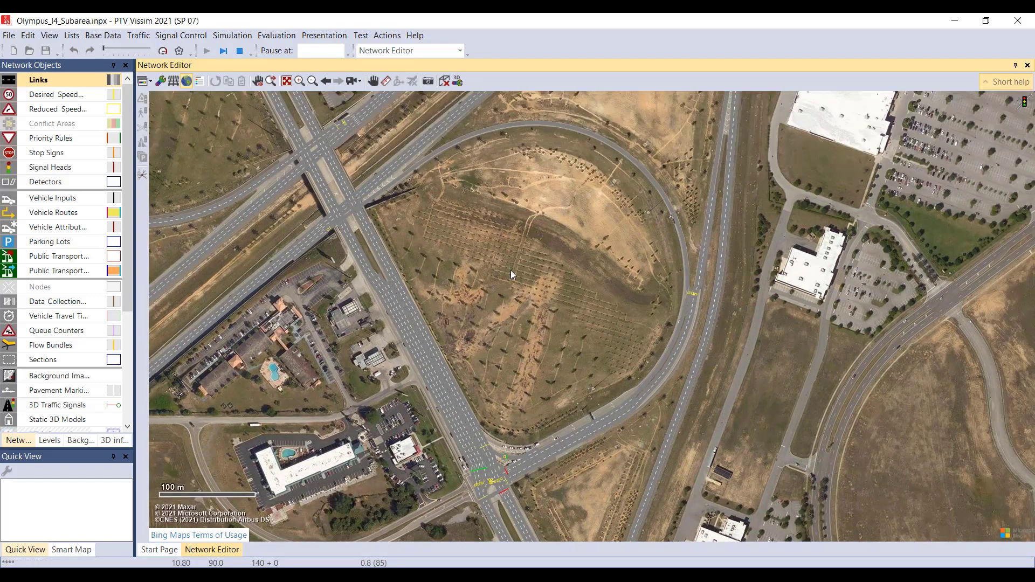
key(ctrl+q)
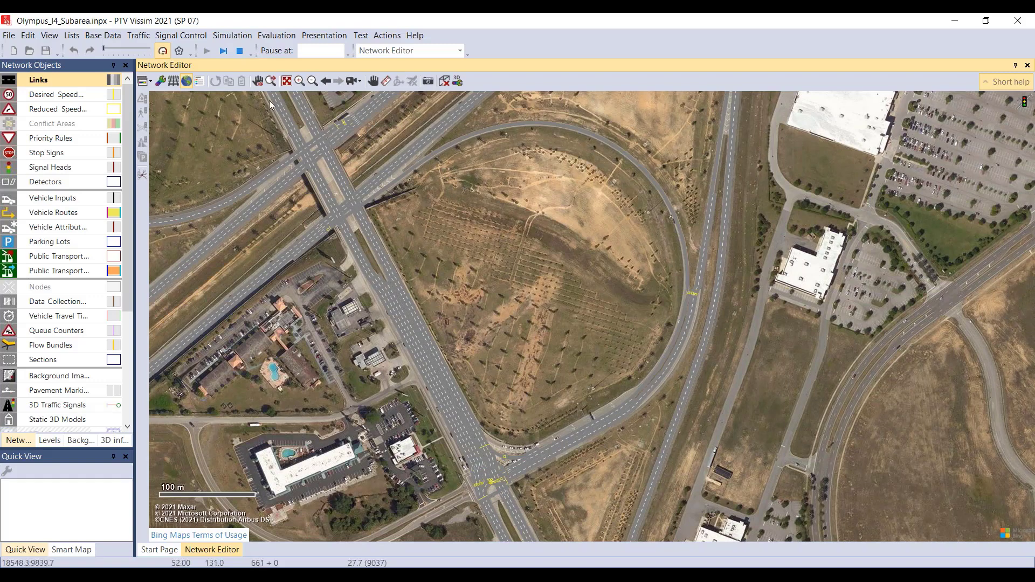
click(186, 81)
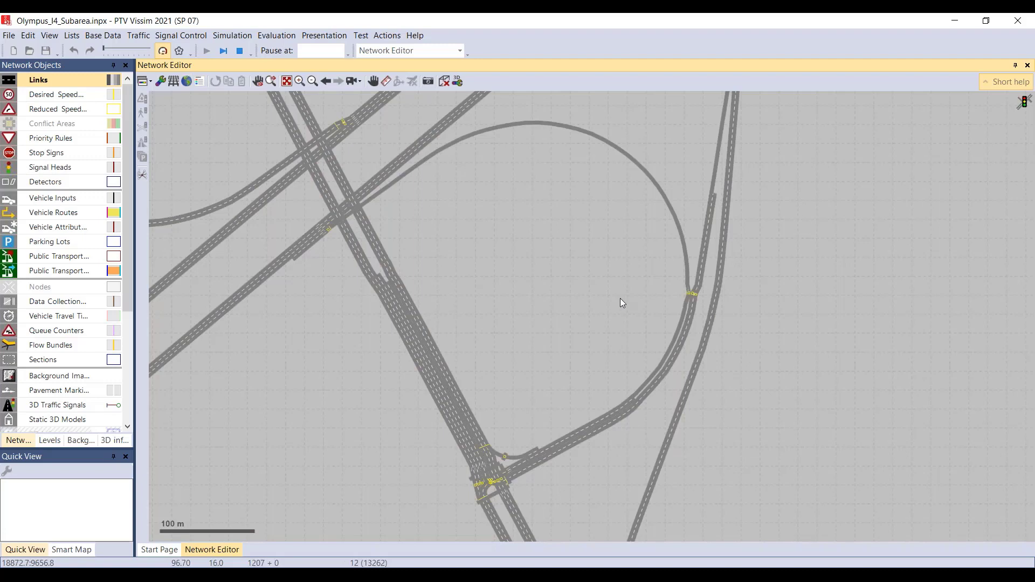
Step: Follow the freeway corridor from the interchange to its northeast end while the simulation runs
scroll(621, 299, down, 2)
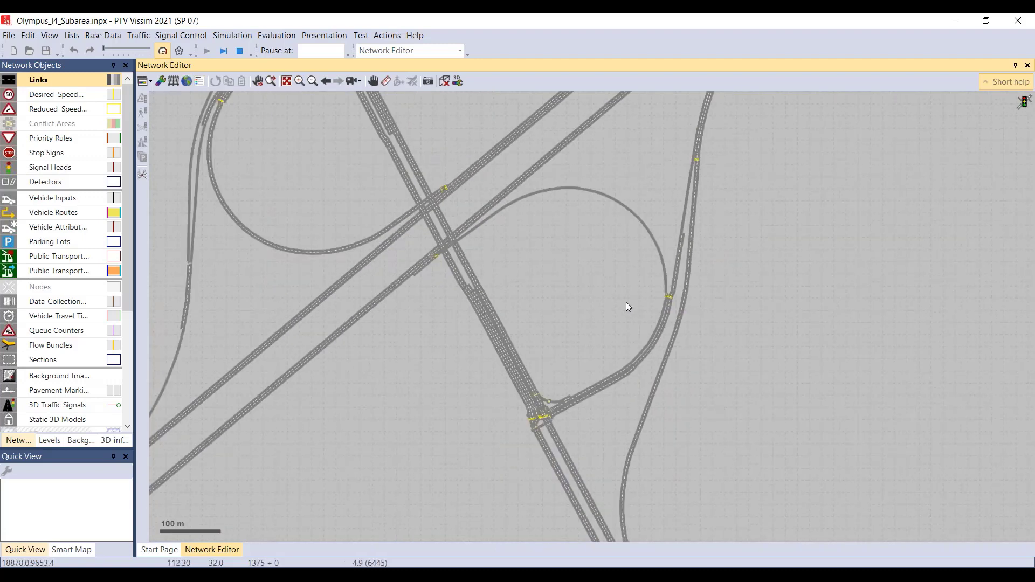
key(Right)
key(Up)
key(Up)
key(Up)
key(Up)
key(Up)
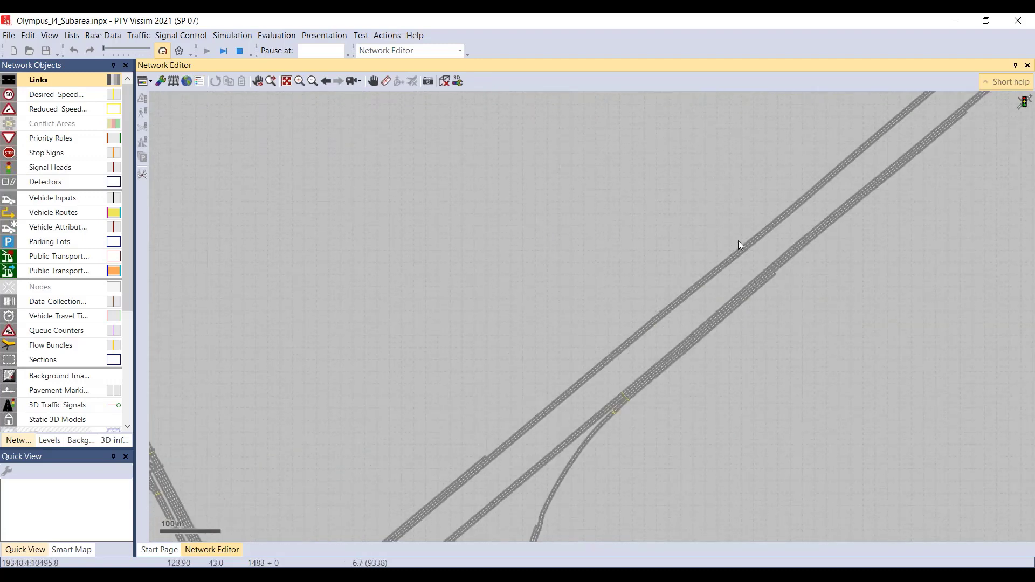
drag(838, 251, 419, 416)
drag(544, 334, 399, 437)
drag(603, 263, 442, 389)
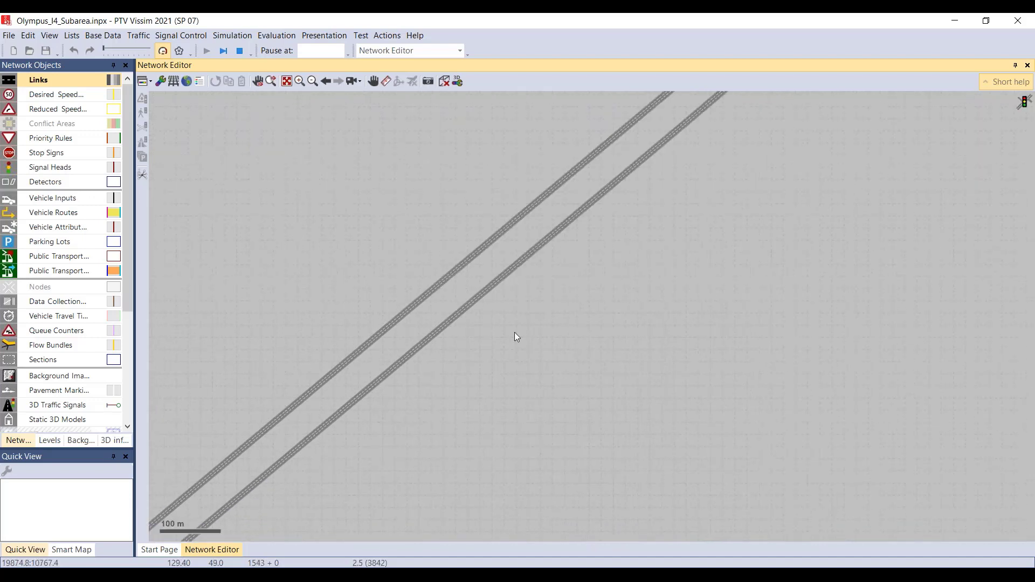
drag(579, 282, 374, 506)
drag(514, 376, 365, 523)
drag(730, 200, 388, 525)
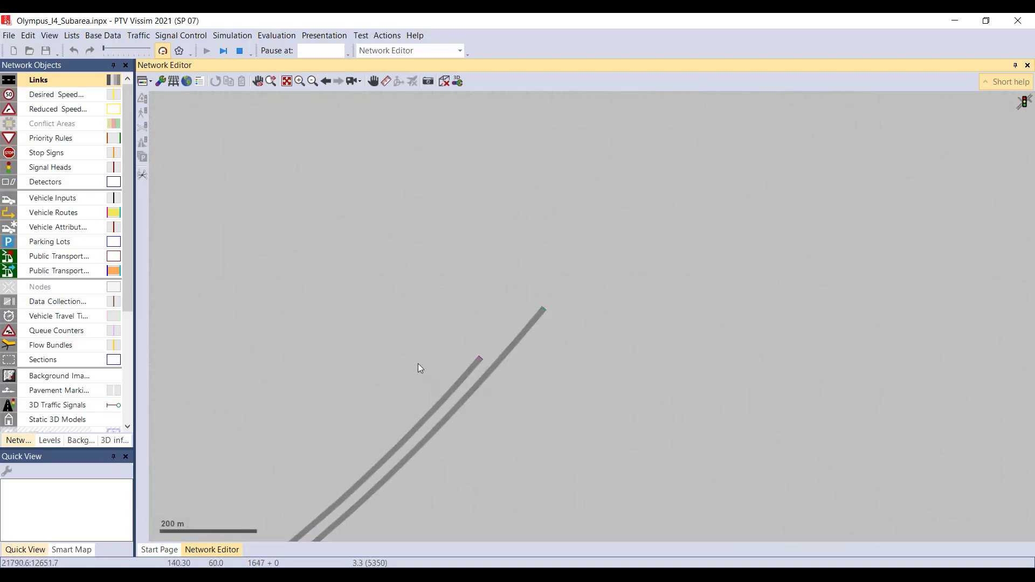
drag(444, 398, 656, 228)
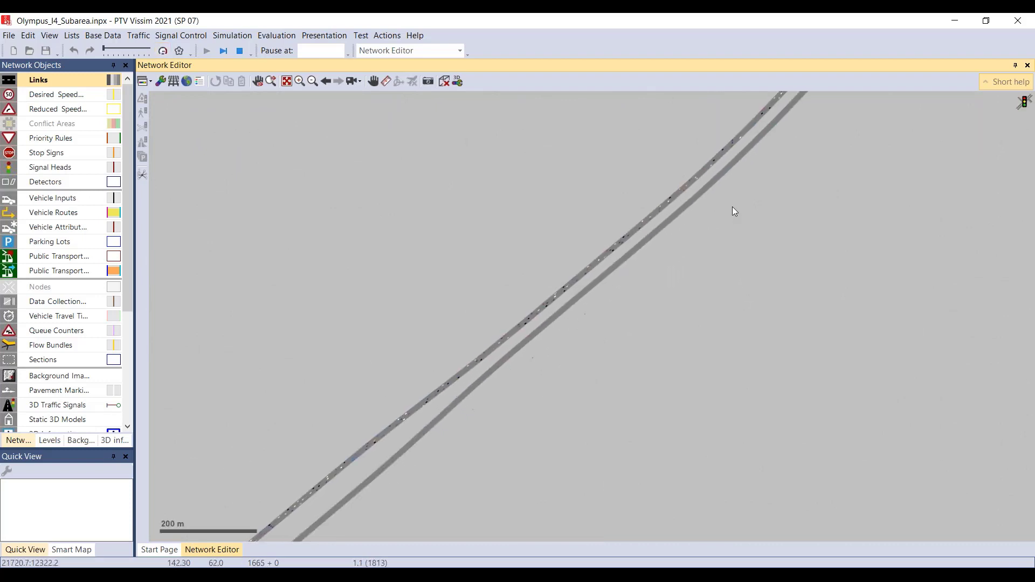
Step: Follow the simulated traffic back along the freeway to the interchange and examine the vehicles at the signalized ramp intersection
key(Left)
key(Down)
key(Left)
key(Down)
key(Left)
key(Left)
key(Down)
key(Down)
key(Down)
key(Down)
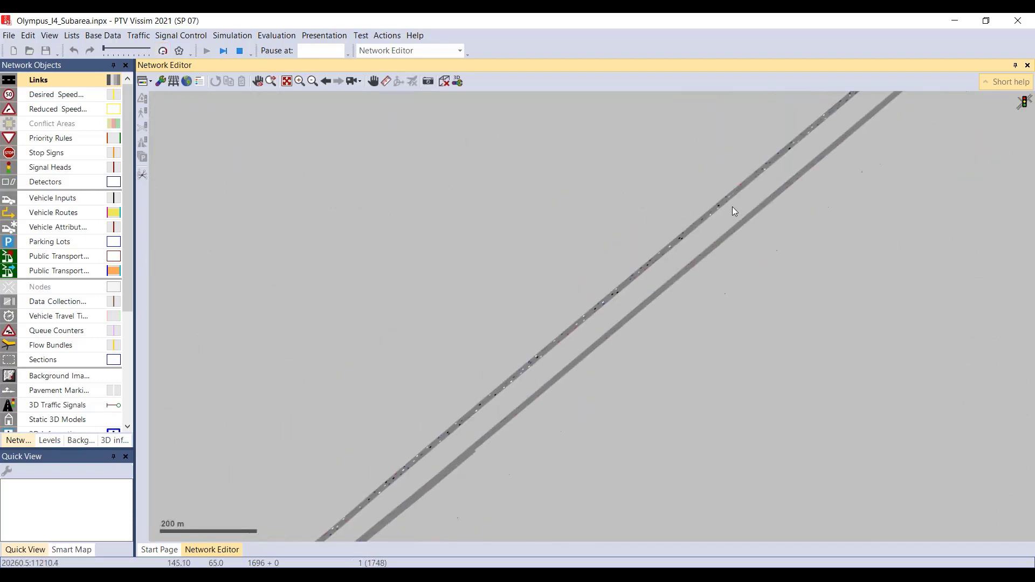
drag(607, 302, 700, 213)
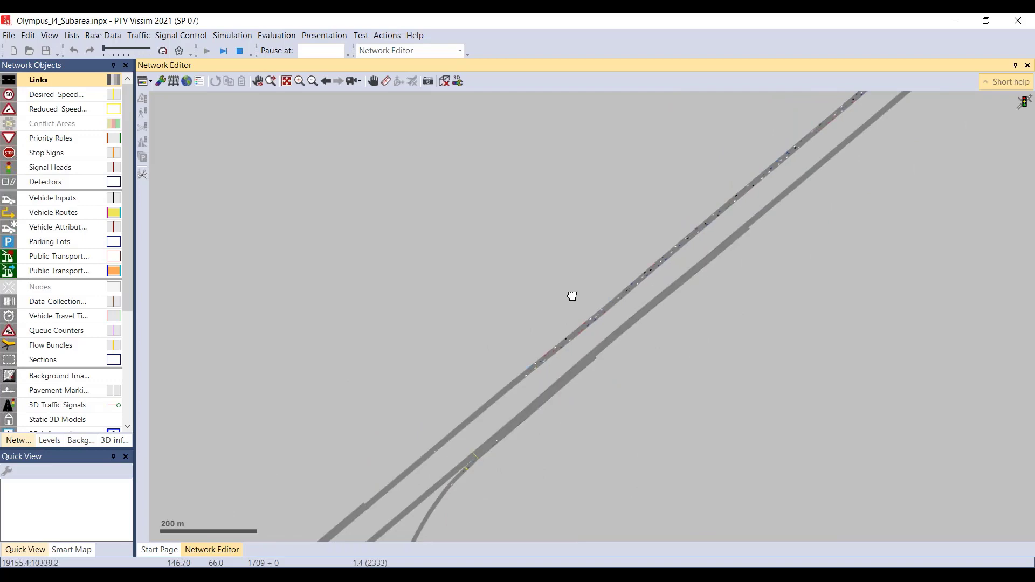
drag(573, 296, 641, 192)
drag(451, 405, 531, 189)
scroll(533, 437, up, 1)
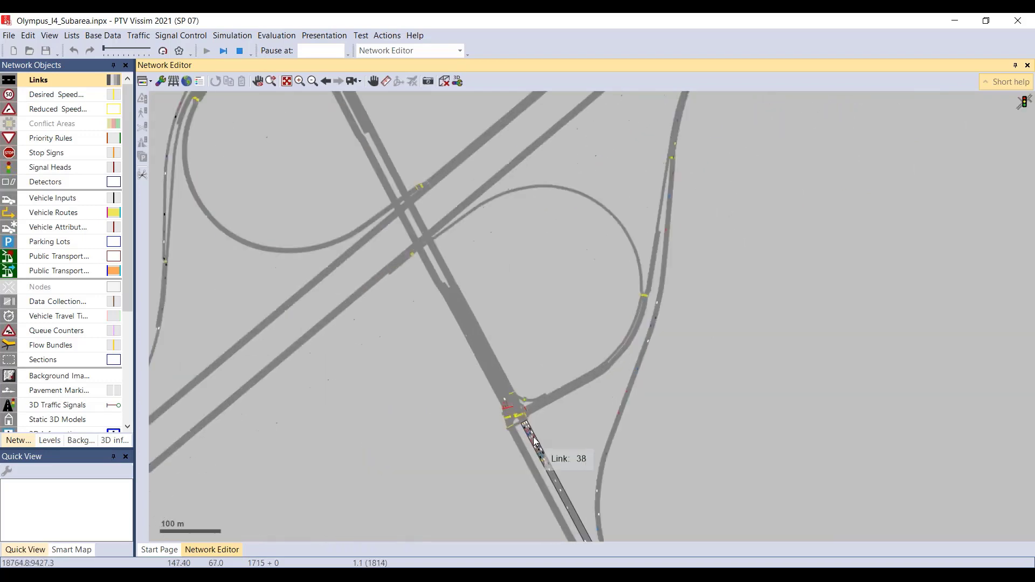
scroll(535, 441, up, 1)
scroll(541, 426, up, 1)
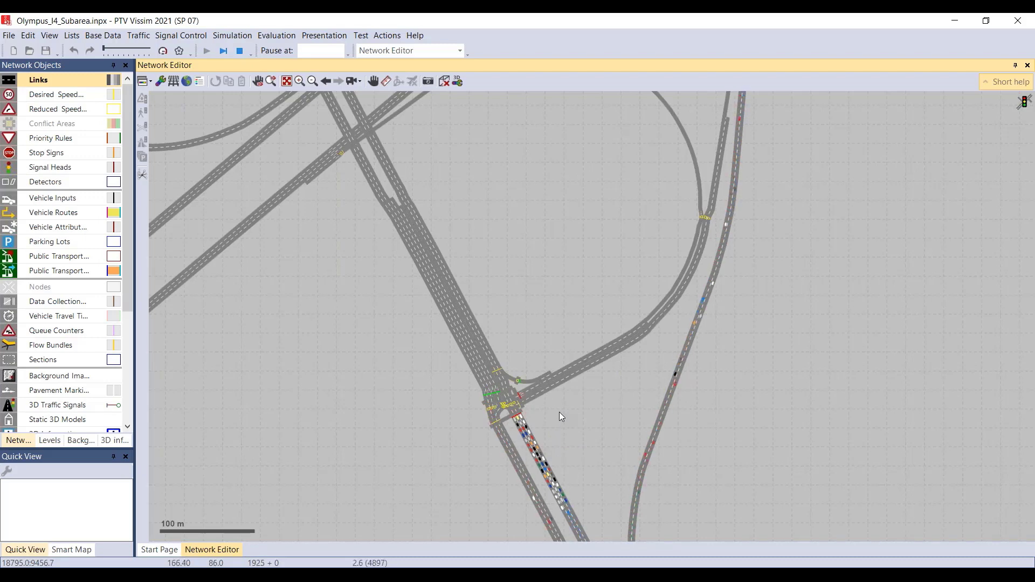
scroll(559, 412, down, 1)
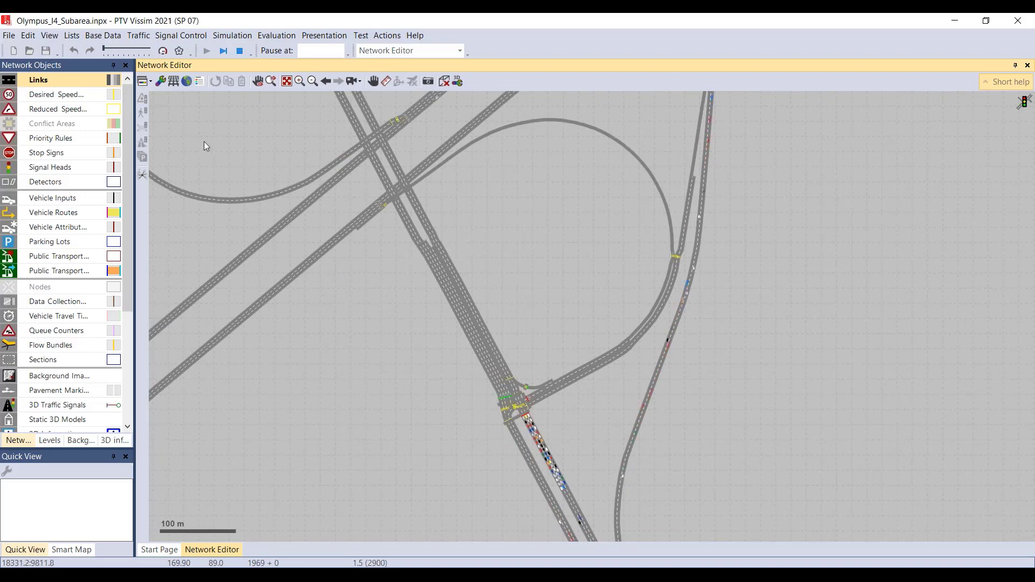